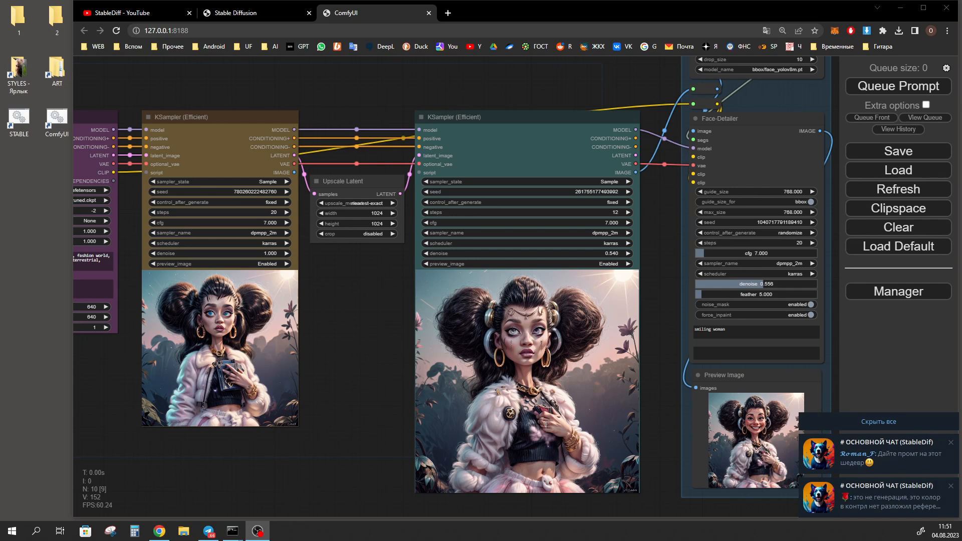
Dismiss all the chat notifications covering the workflow
{"action": "left_click", "coordinate": [891, 419]}
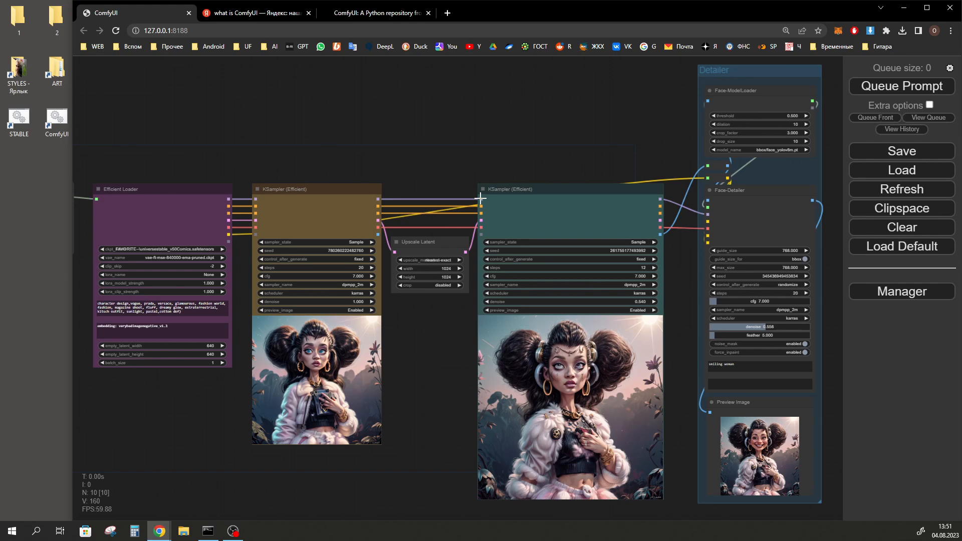
Move the brown KSampler (Efficient) node slightly above its neighbours and link the Efficient Loader's model output to its model input
{"action": "mouse_move", "coordinate": [480, 199]}
{"action": "left_mouse_down"}
{"action": "mouse_move", "coordinate": [426, 178]}
{"action": "mouse_move", "coordinate": [445, 175]}
{"action": "mouse_move", "coordinate": [483, 199]}
{"action": "left_mouse_up"}
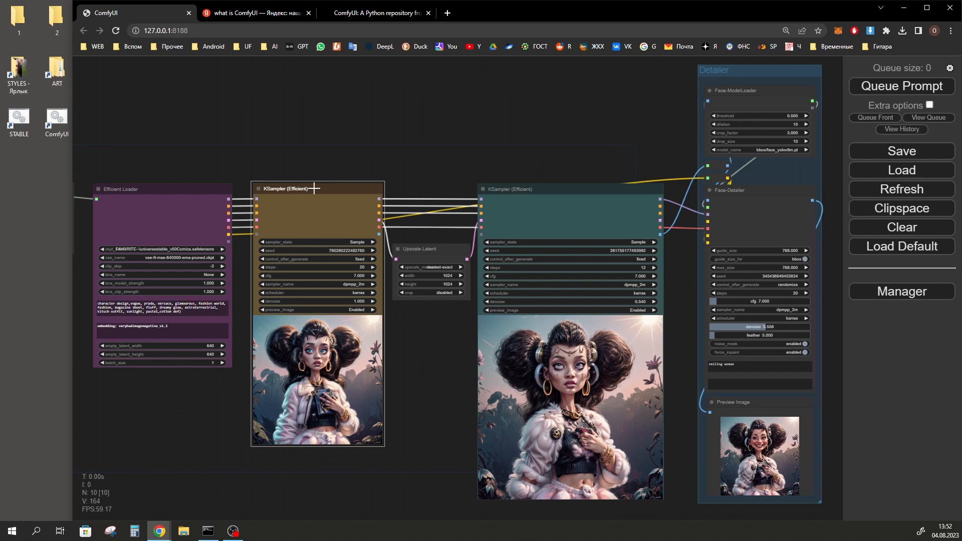
{"action": "left_click_drag", "start_coordinate": [314, 189], "coordinate": [323, 150]}
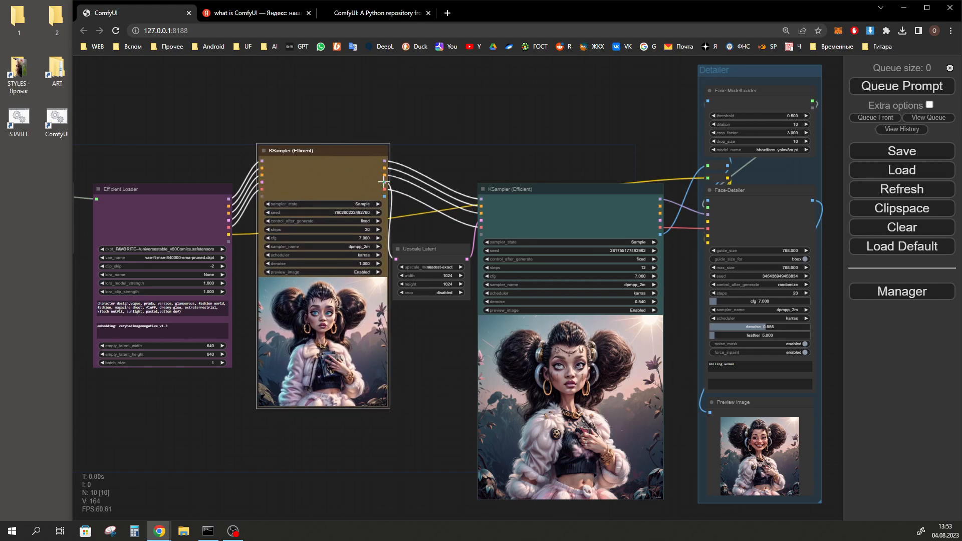
{"action": "left_click_drag", "start_coordinate": [324, 152], "coordinate": [319, 156]}
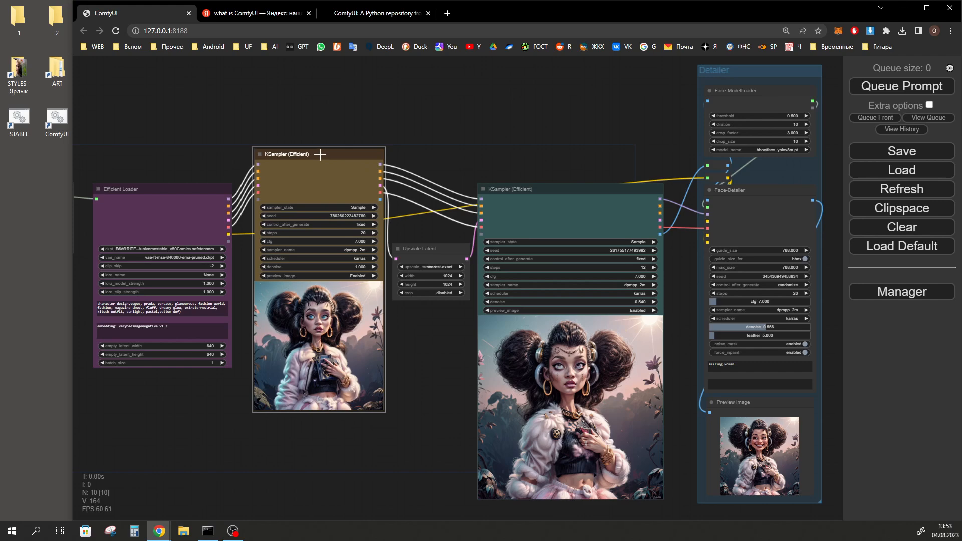
{"action": "left_click_drag", "start_coordinate": [319, 154], "coordinate": [319, 155]}
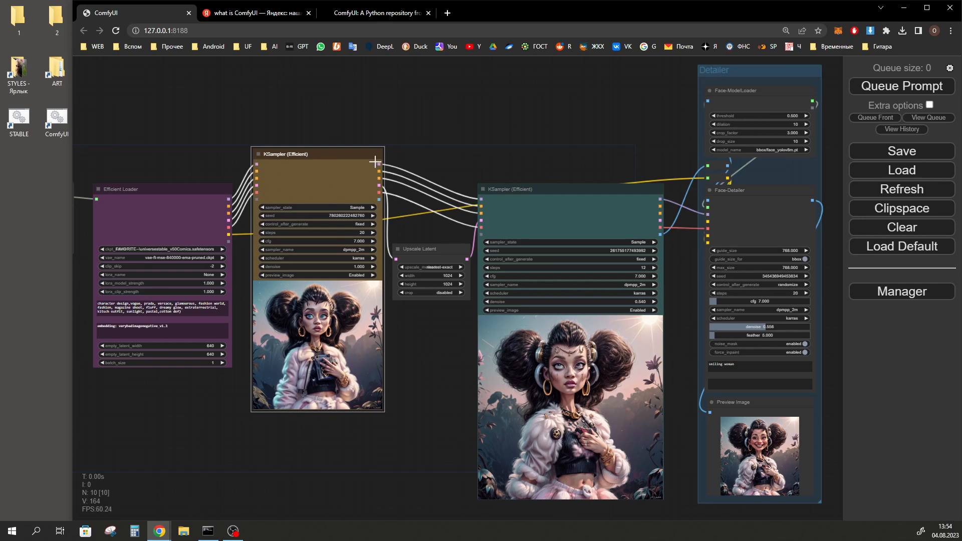
{"action": "left_click_drag", "start_coordinate": [312, 162], "coordinate": [311, 179]}
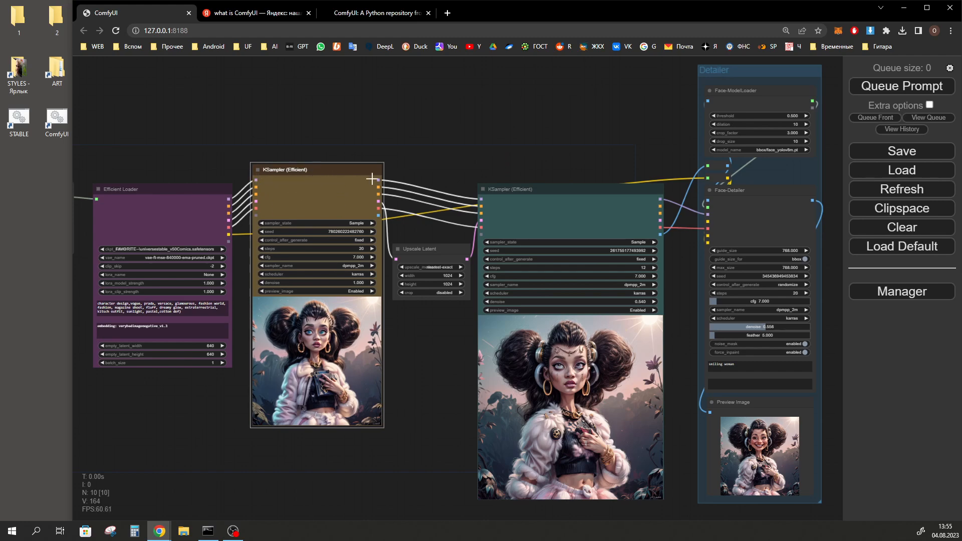
{"action": "left_click_drag", "start_coordinate": [229, 199], "coordinate": [256, 179]}
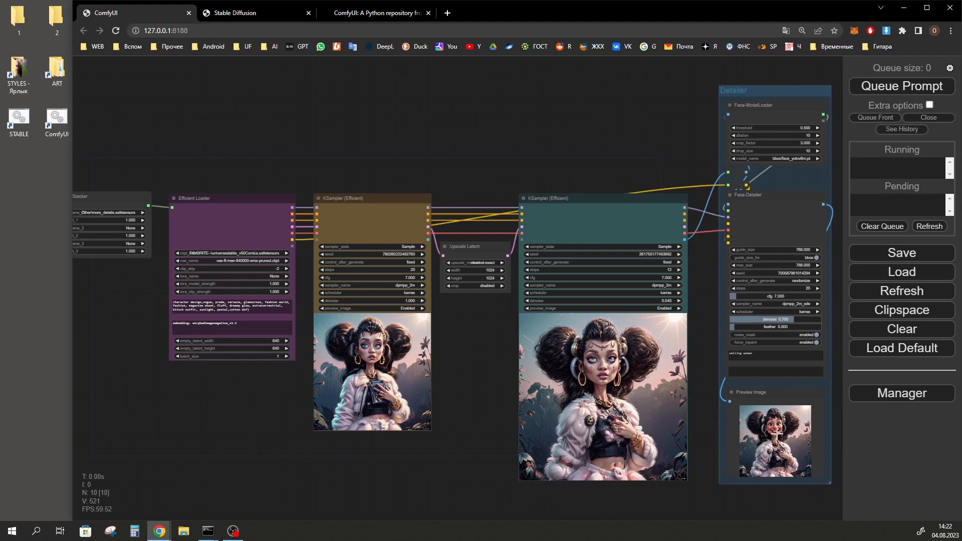
Switch to the Stable Diffusion web UI and compare its prompts, sampling settings and hires upscaler options with the ComfyUI workflow
{"action": "left_click", "coordinate": [230, 14]}
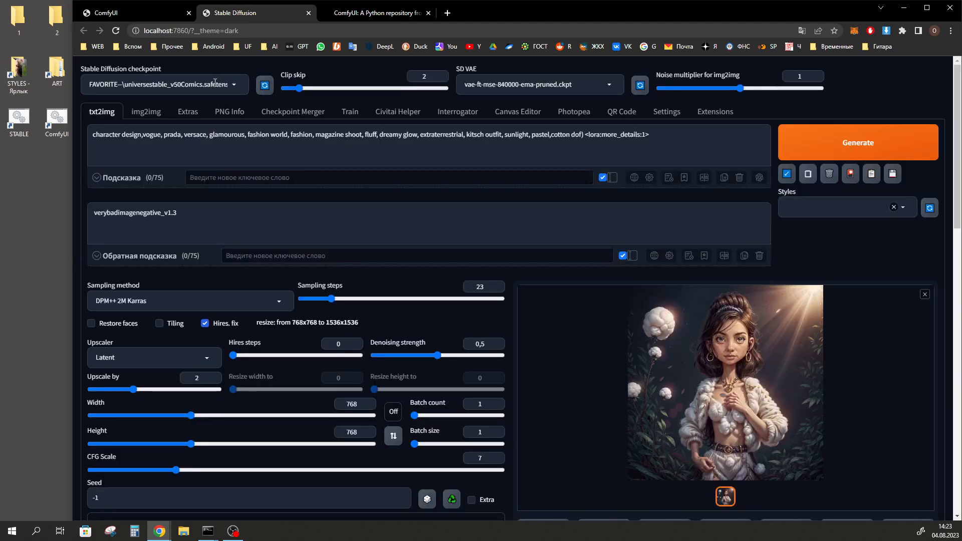
{"action": "left_click_drag", "start_coordinate": [659, 133], "coordinate": [583, 134]}
{"action": "left_click_drag", "start_coordinate": [181, 212], "coordinate": [91, 216]}
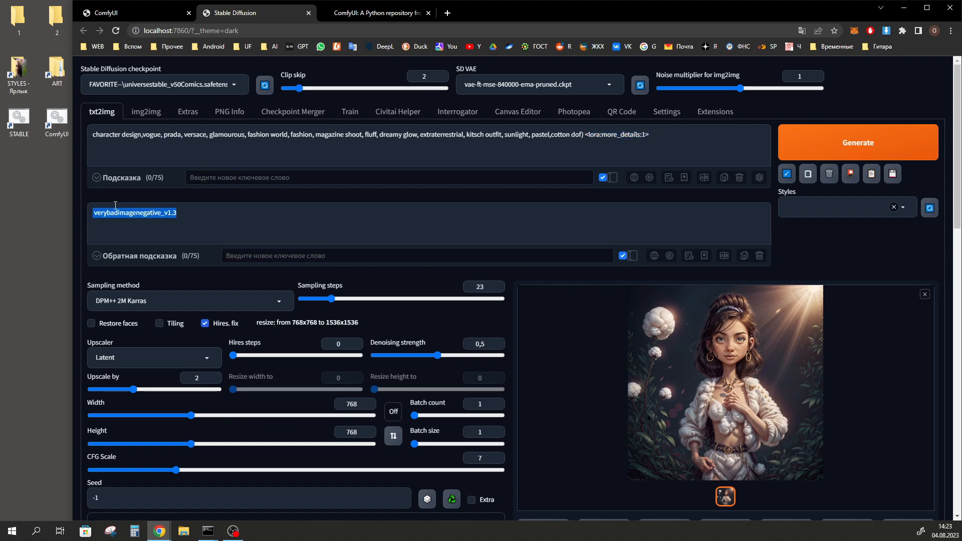
{"action": "scroll", "coordinate": [290, 299], "scroll_direction": "down", "scroll_amount": 1}
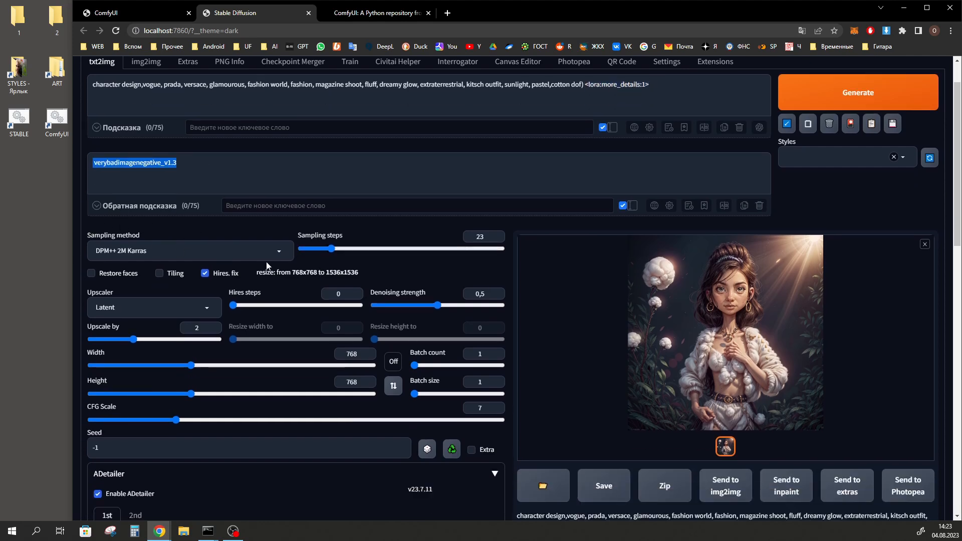
{"action": "scroll", "coordinate": [296, 245], "scroll_direction": "down", "scroll_amount": 1}
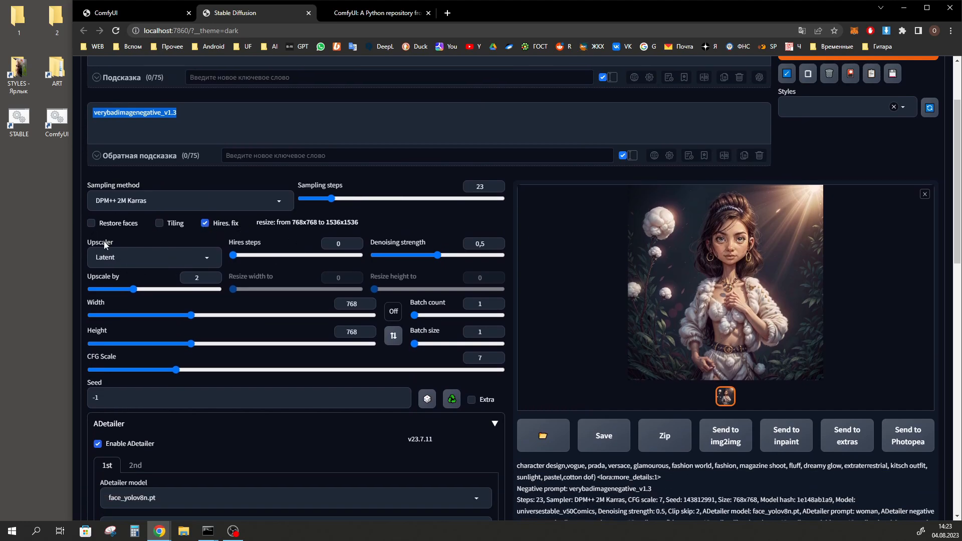
{"action": "left_click", "coordinate": [203, 258]}
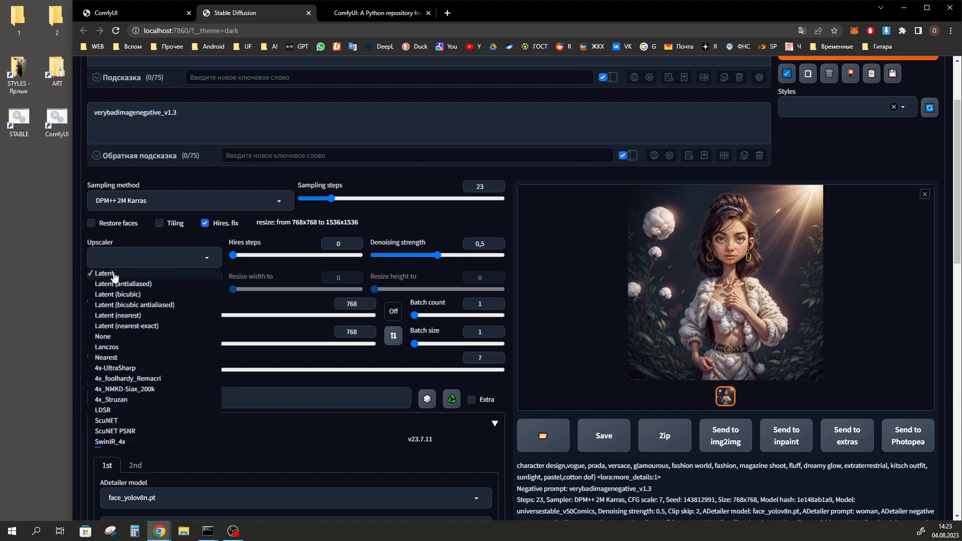
{"action": "key", "text": "ctrl+shift+Tab"}
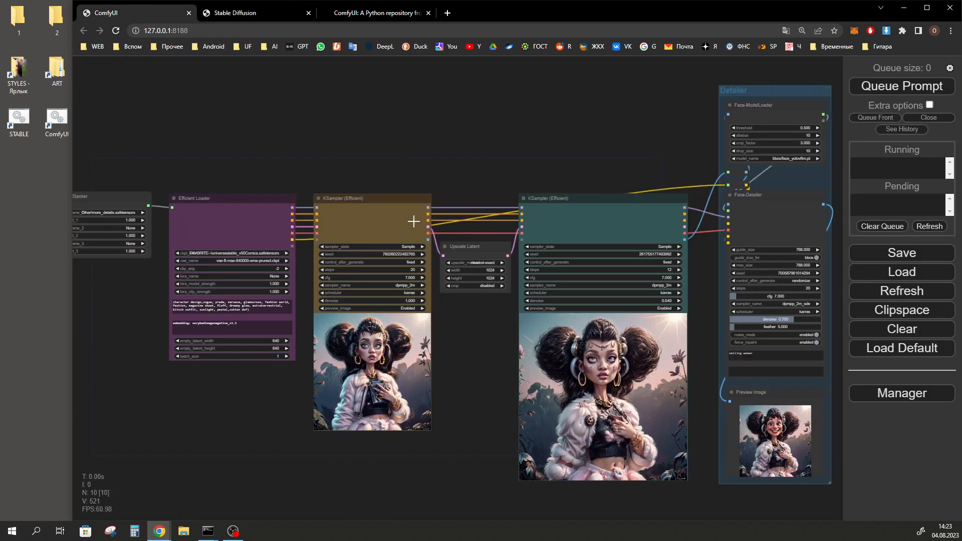
{"action": "key", "text": "ctrl+Tab"}
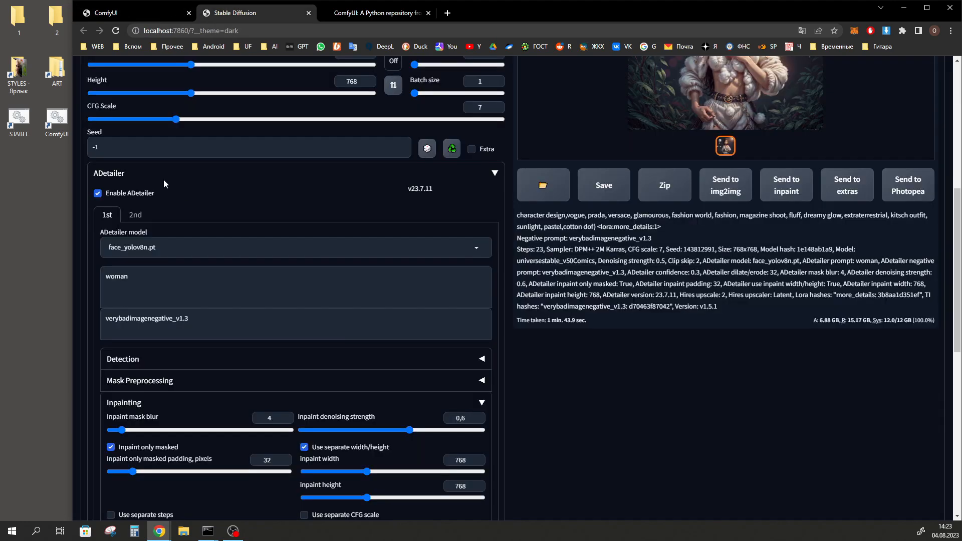
Examine the ADetailer model, its prompts and its inpainting settings, including the separate inpaint width and height
{"action": "scroll", "coordinate": [159, 200], "scroll_direction": "down", "scroll_amount": 1}
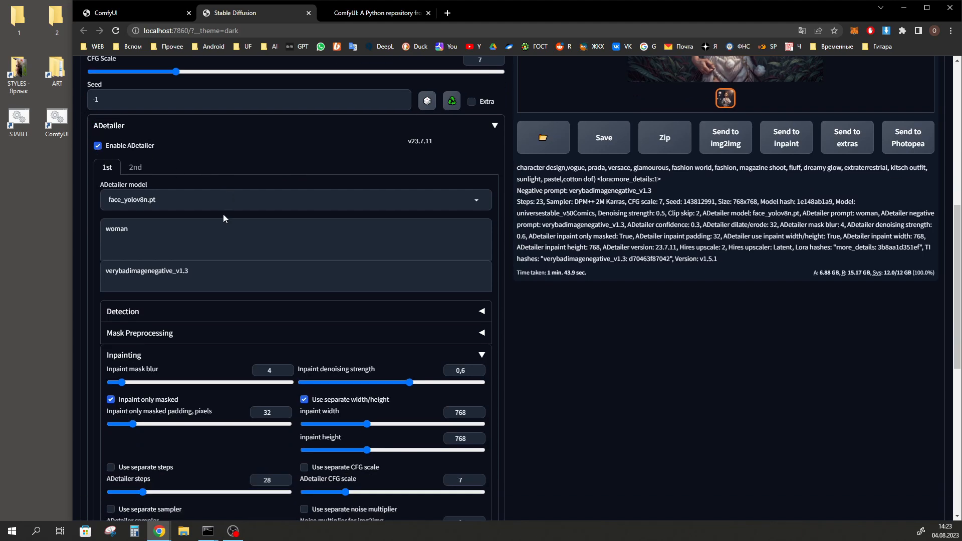
{"action": "scroll", "coordinate": [160, 233], "scroll_direction": "down", "scroll_amount": 1}
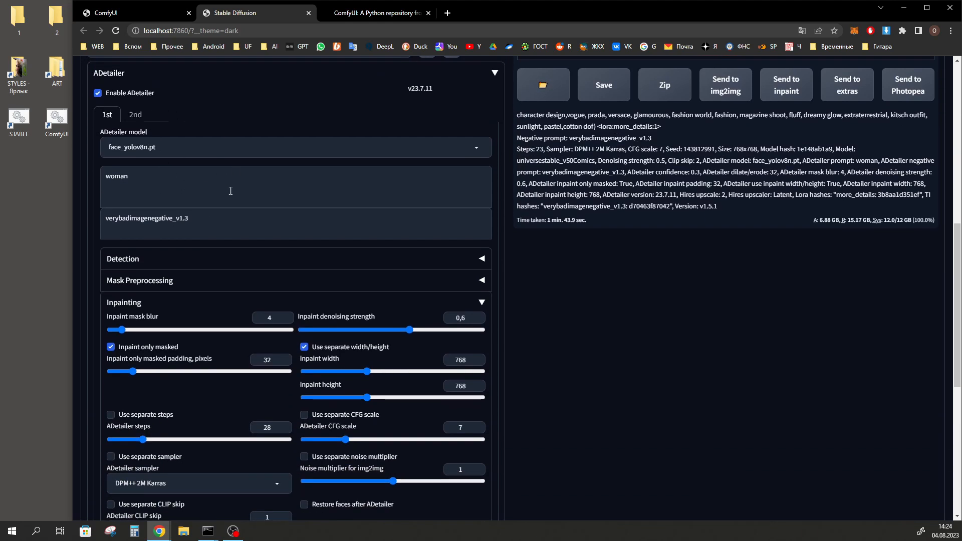
{"action": "left_click", "coordinate": [271, 216]}
{"action": "scroll", "coordinate": [270, 217], "scroll_direction": "down", "scroll_amount": 3}
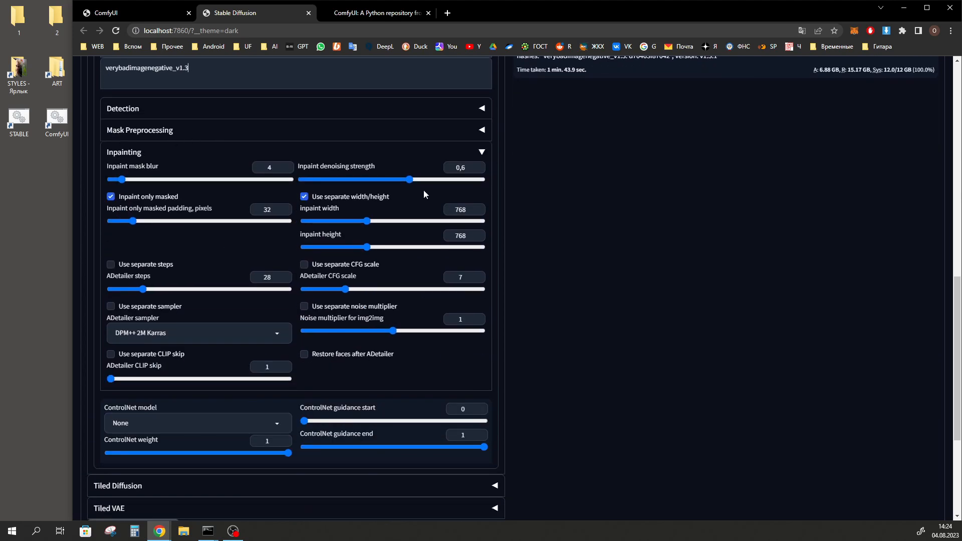
{"action": "double_click", "coordinate": [460, 210]}
{"action": "double_click", "coordinate": [468, 235]}
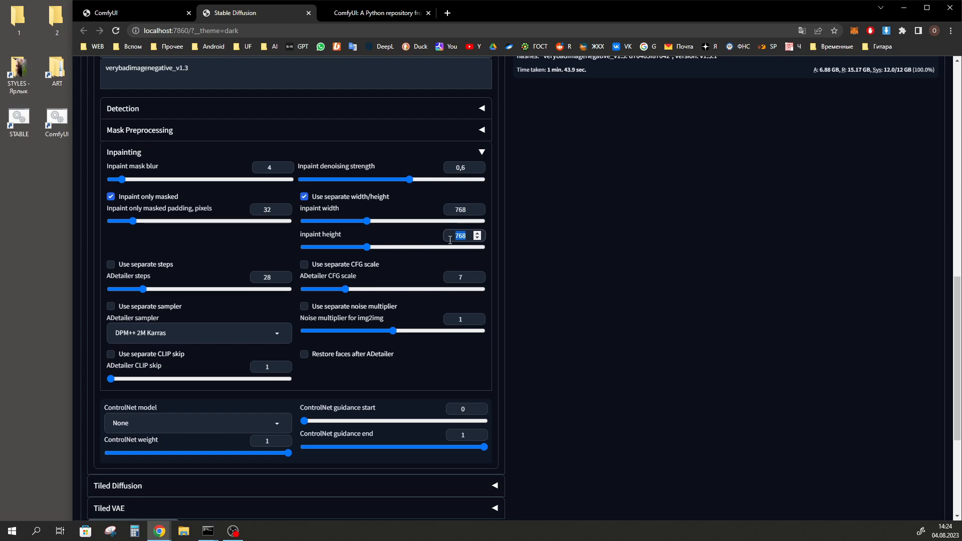
{"action": "scroll", "coordinate": [536, 345], "scroll_direction": "up", "scroll_amount": 5}
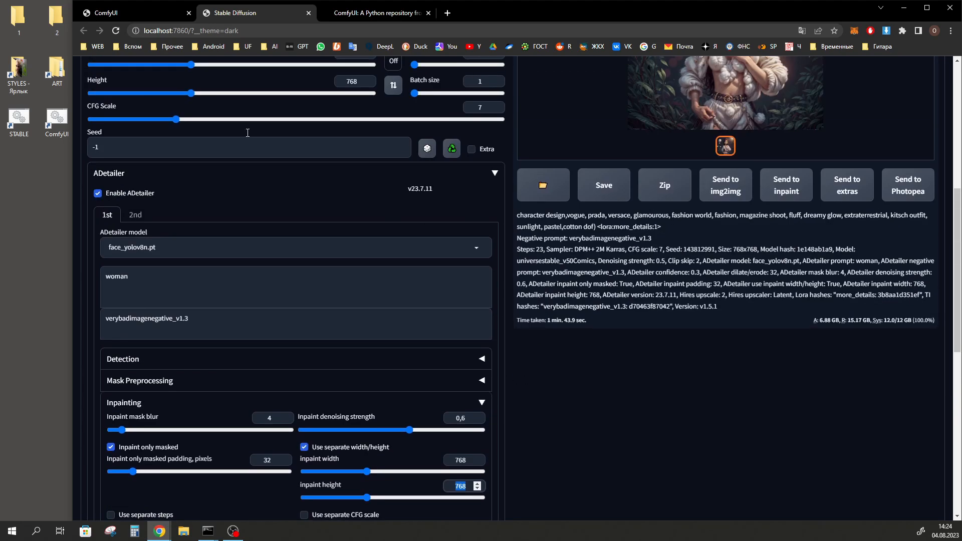
Switch to ComfyUI and save the Preview Image node's picture as a PNG file
{"action": "left_click", "coordinate": [135, 13]}
{"action": "right_click", "coordinate": [778, 427]}
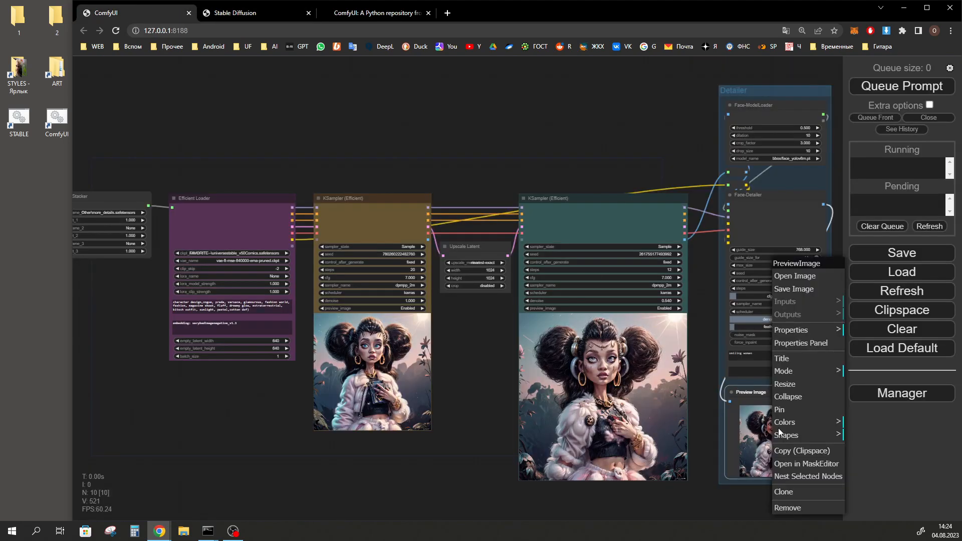
{"action": "left_click", "coordinate": [797, 290]}
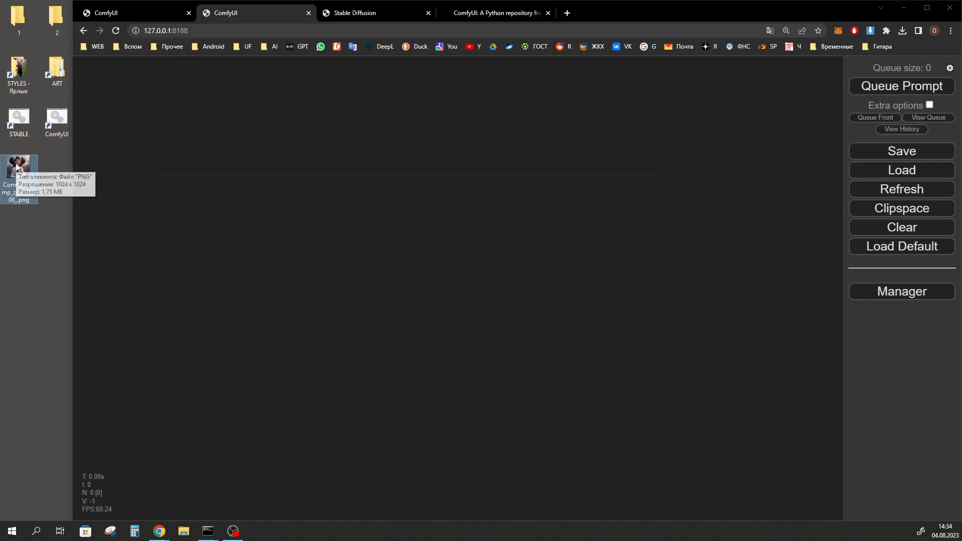
Load the workflow from the saved PNG into the empty ComfyUI canvas and queue it to compare its image with the original preview
{"action": "left_click_drag", "start_coordinate": [17, 166], "coordinate": [500, 296]}
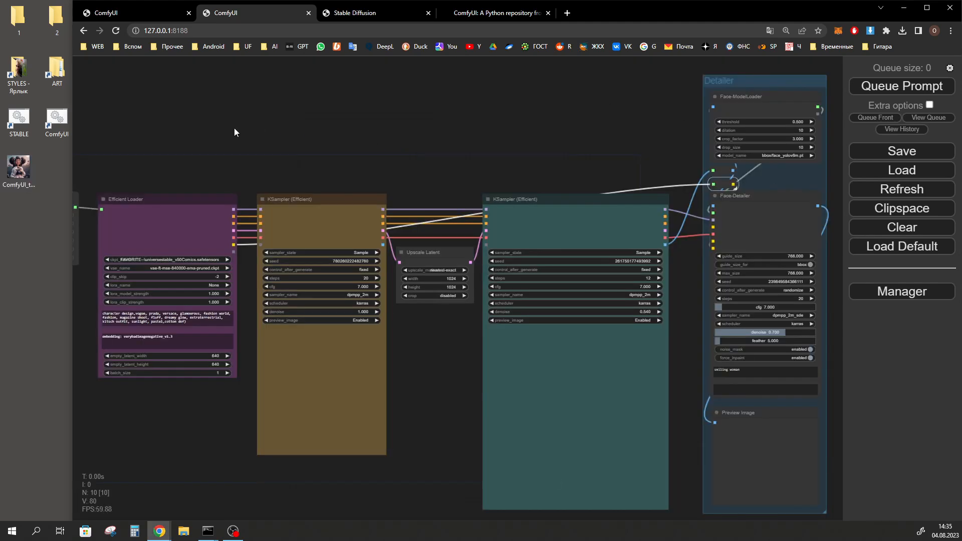
{"action": "left_click", "coordinate": [894, 88]}
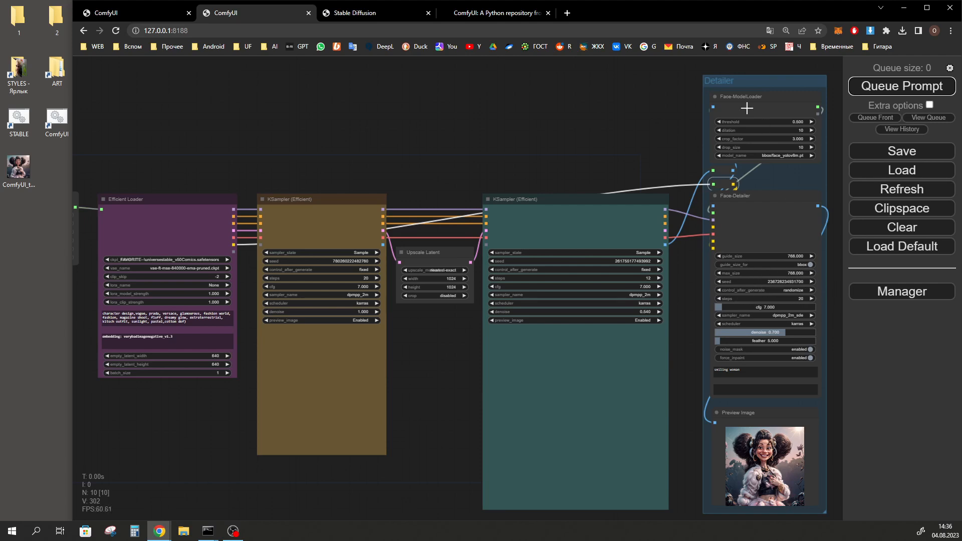
{"action": "scroll", "coordinate": [801, 488], "scroll_direction": "up", "scroll_amount": 6}
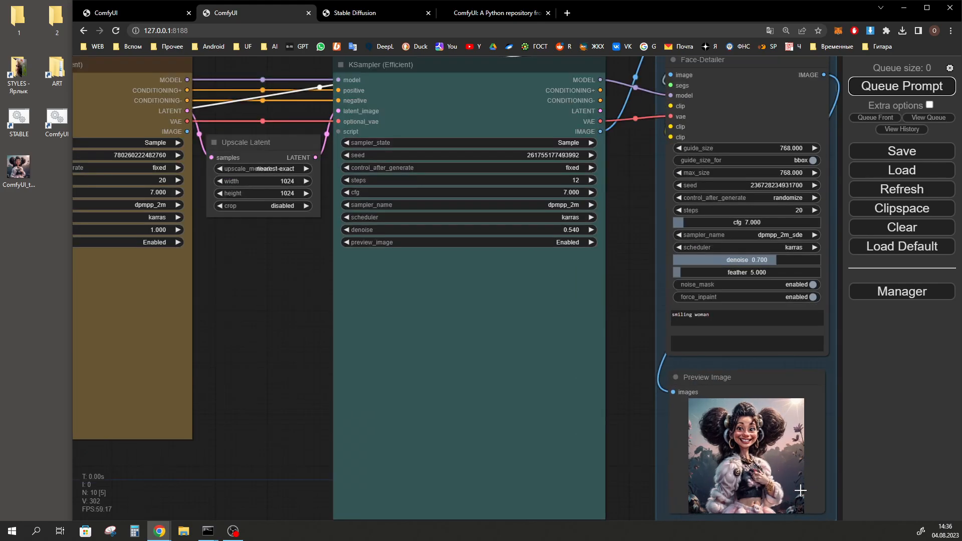
{"action": "left_click", "coordinate": [145, 11]}
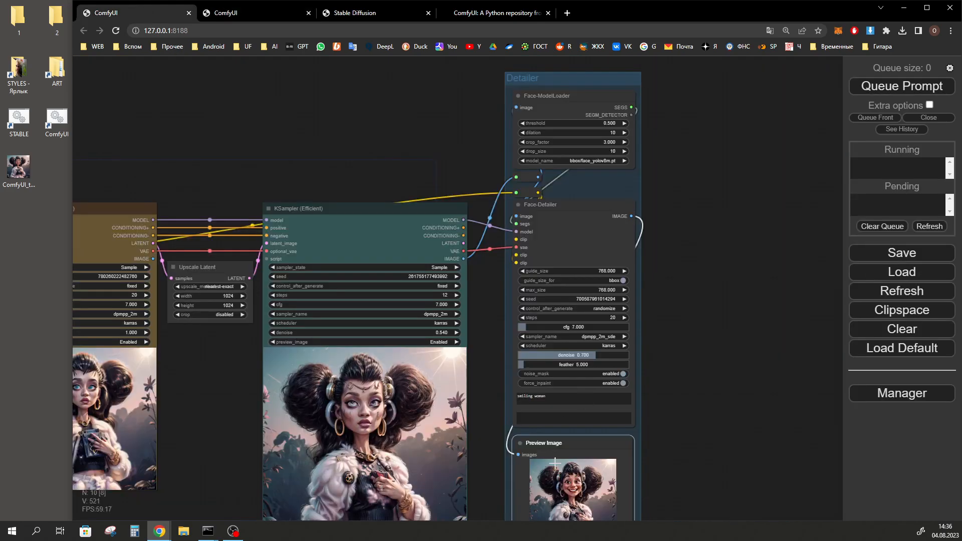
{"action": "scroll", "coordinate": [571, 471], "scroll_direction": "up", "scroll_amount": 7}
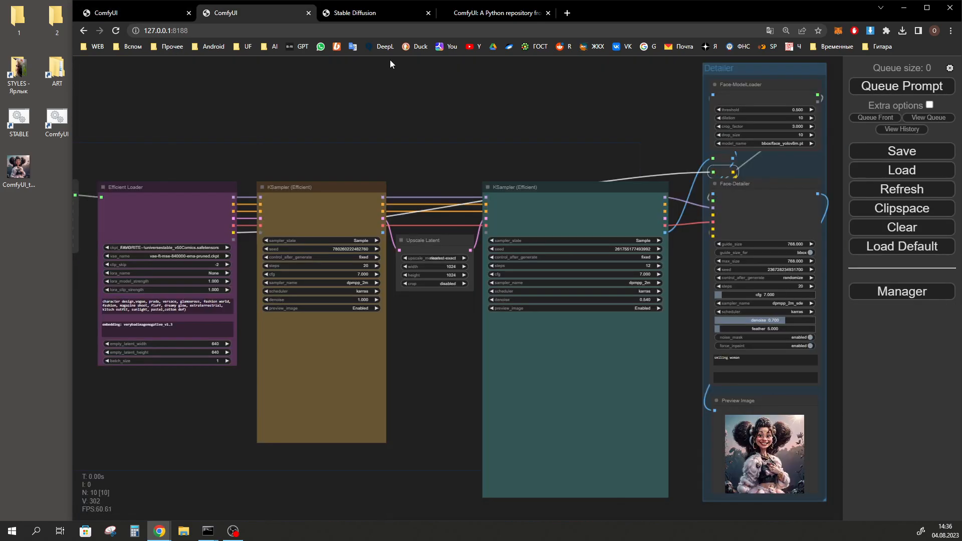
Switch to the Stable Diffusion web UI and copy the generated portrait to the desktop
{"action": "left_click", "coordinate": [386, 12]}
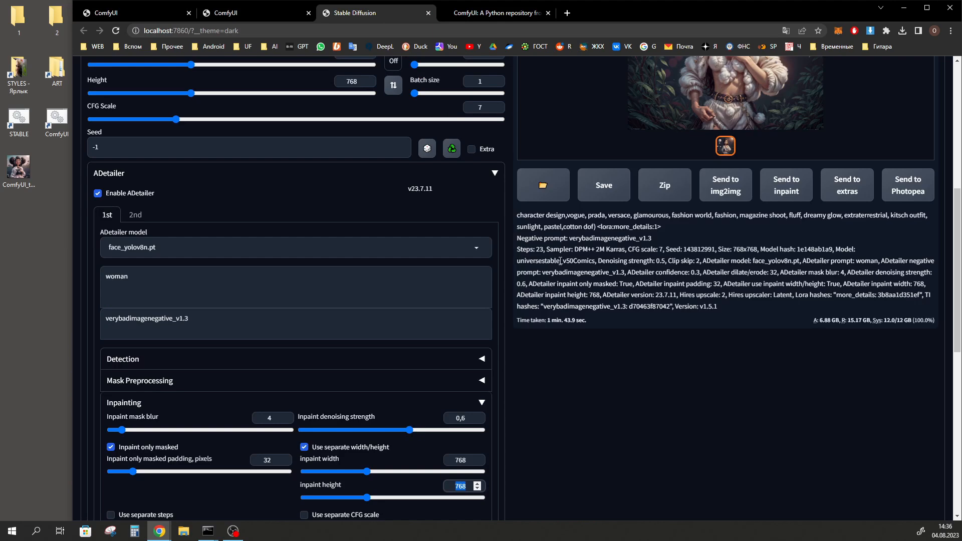
{"action": "scroll", "coordinate": [683, 418], "scroll_direction": "up", "scroll_amount": 3}
{"action": "scroll", "coordinate": [682, 418], "scroll_direction": "up", "scroll_amount": 2}
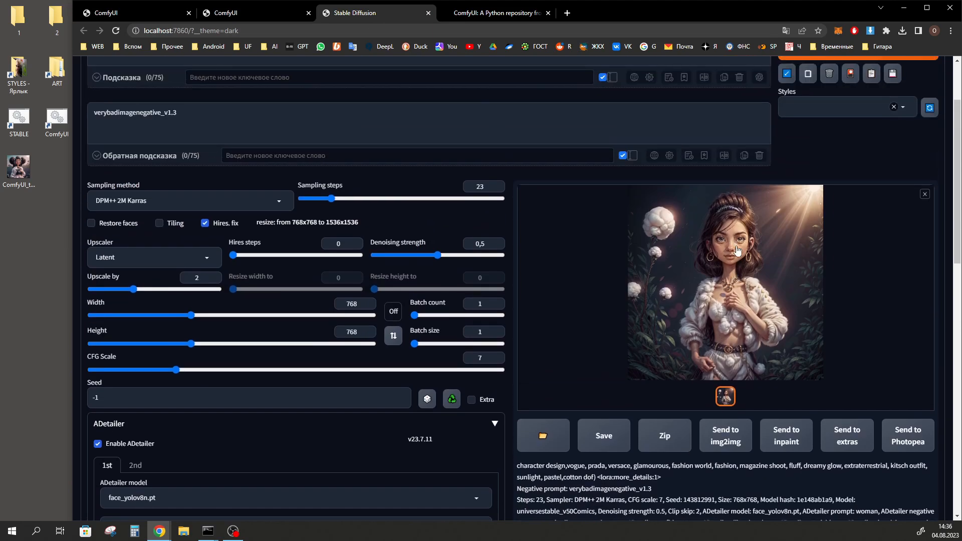
{"action": "left_click_drag", "start_coordinate": [134, 219], "coordinate": [14, 208]}
Reload the web UI and restore the generation parameters from the saved portrait's image file into txt2img
{"action": "scroll", "coordinate": [158, 58], "scroll_direction": "up", "scroll_amount": 2}
{"action": "left_click", "coordinate": [116, 30]}
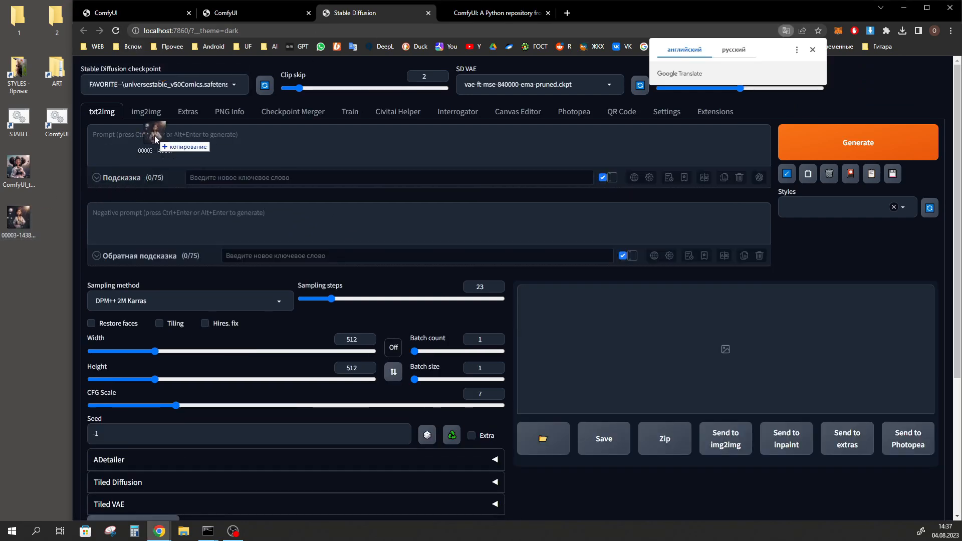
{"action": "left_click", "coordinate": [787, 173]}
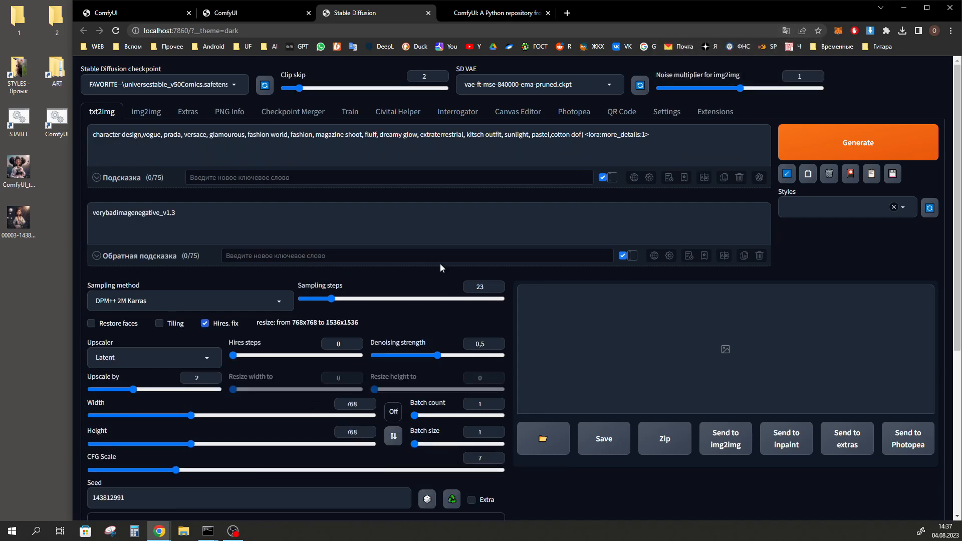
Review the restored prompts, hires fix, size and seed, and expand the ADetailer section to check its enabled state and settings
{"action": "scroll", "coordinate": [276, 120], "scroll_direction": "down", "scroll_amount": 1}
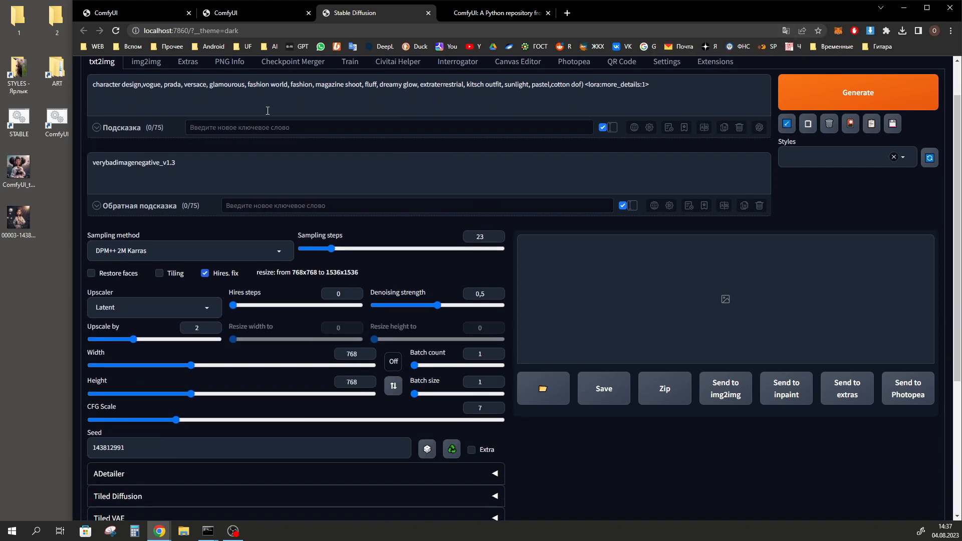
{"action": "scroll", "coordinate": [311, 318], "scroll_direction": "down", "scroll_amount": 1}
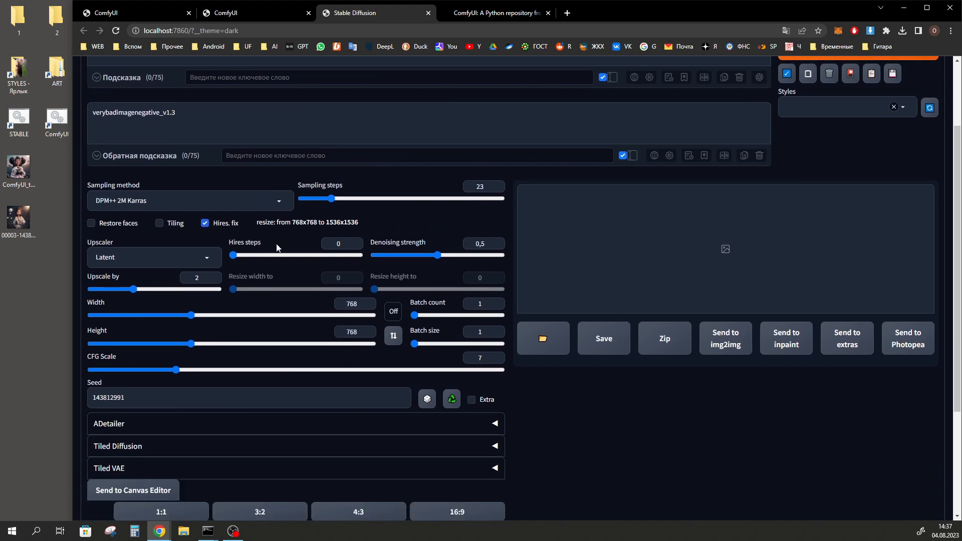
{"action": "scroll", "coordinate": [365, 331], "scroll_direction": "down", "scroll_amount": 1}
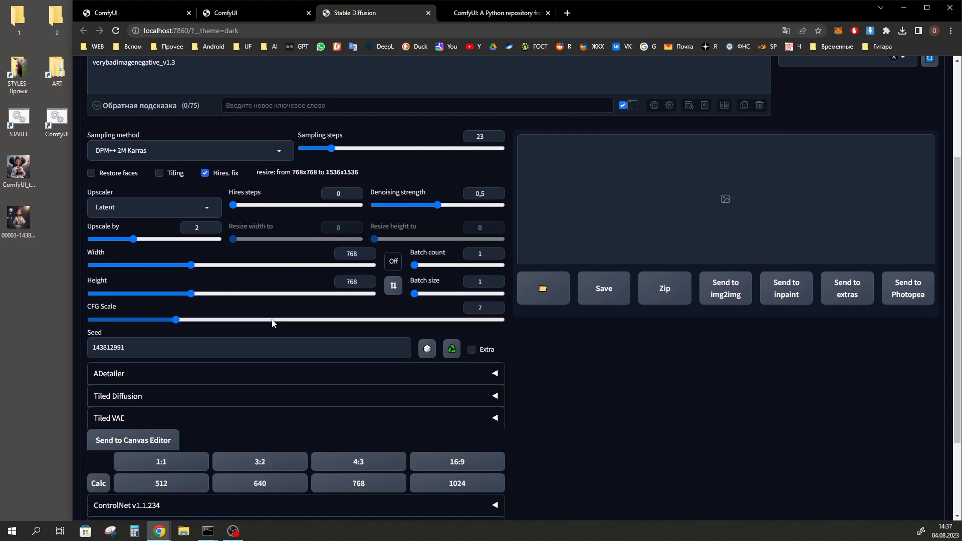
{"action": "scroll", "coordinate": [188, 332], "scroll_direction": "down", "scroll_amount": 2}
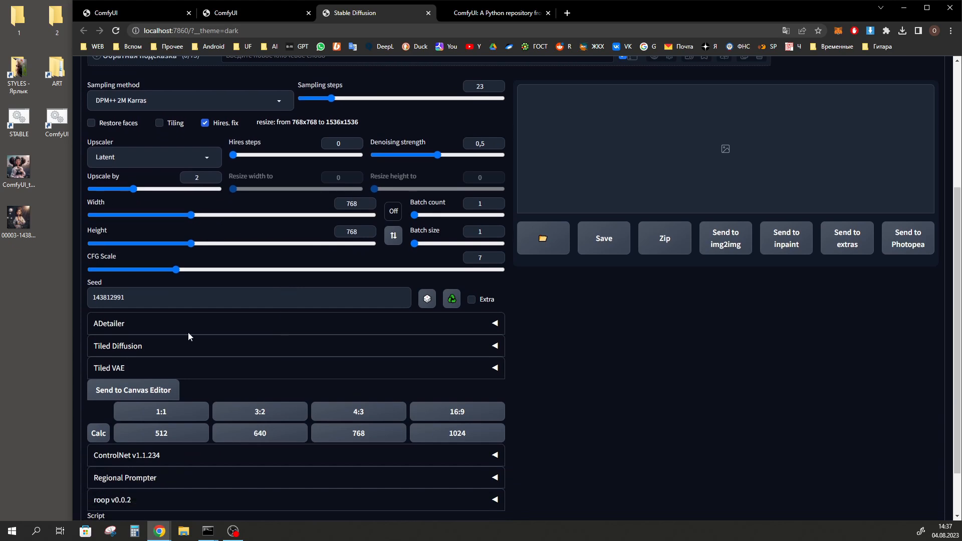
{"action": "left_click", "coordinate": [131, 279]}
{"action": "scroll", "coordinate": [122, 224], "scroll_direction": "down", "scroll_amount": 1}
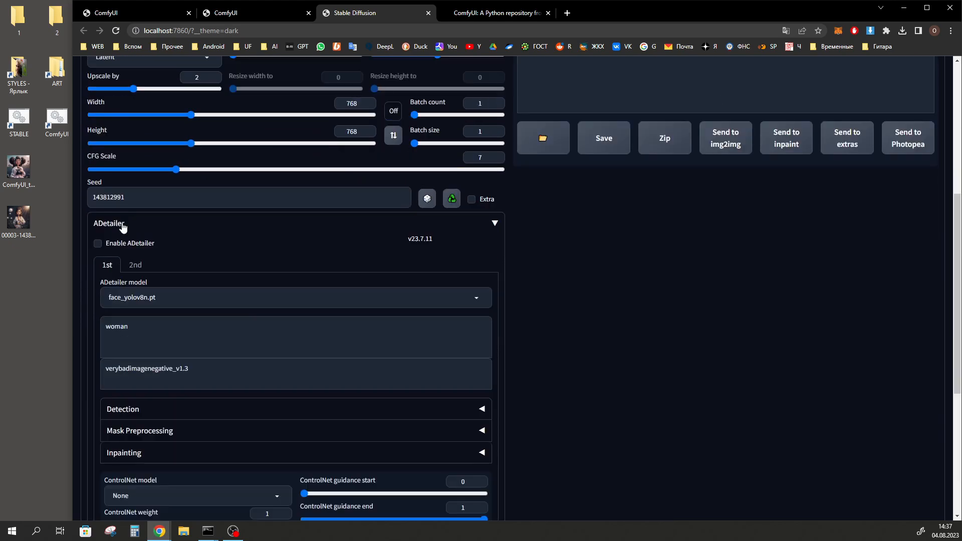
{"action": "scroll", "coordinate": [182, 256], "scroll_direction": "down", "scroll_amount": 2}
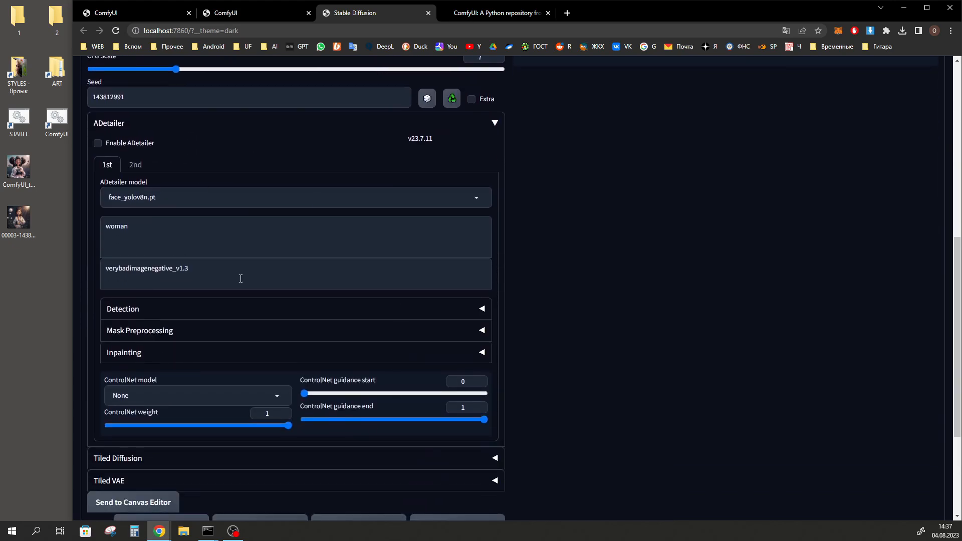
Expand the ControlNet section below the ADetailer settings and look over Unit 0 for restored values
{"action": "scroll", "coordinate": [341, 371], "scroll_direction": "down", "scroll_amount": 3}
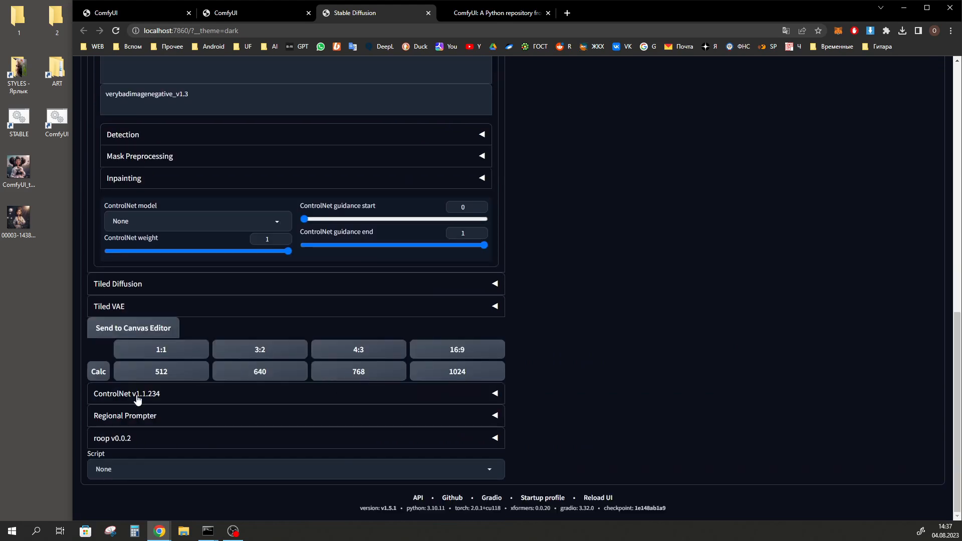
{"action": "left_click", "coordinate": [168, 395]}
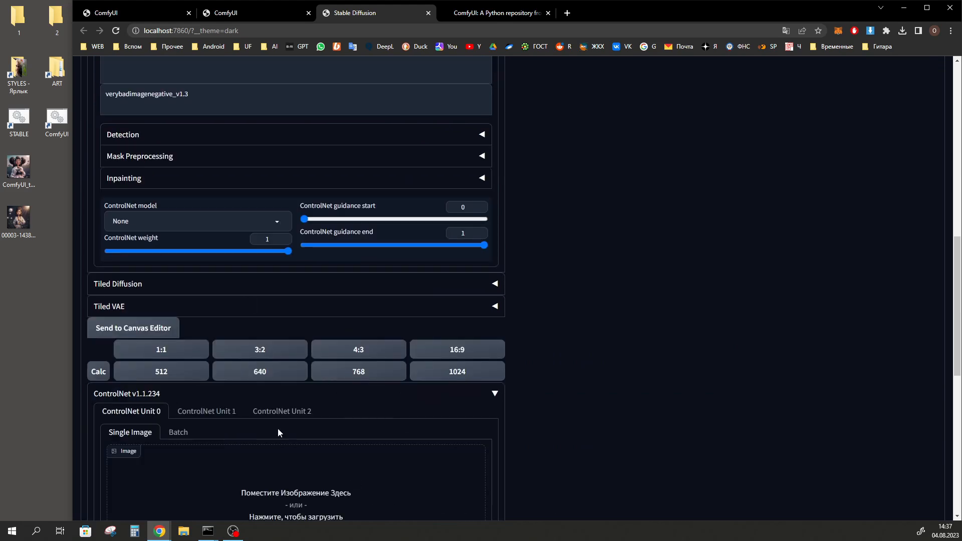
{"action": "scroll", "coordinate": [279, 433], "scroll_direction": "down", "scroll_amount": 5}
{"action": "scroll", "coordinate": [330, 194], "scroll_direction": "up", "scroll_amount": 15}
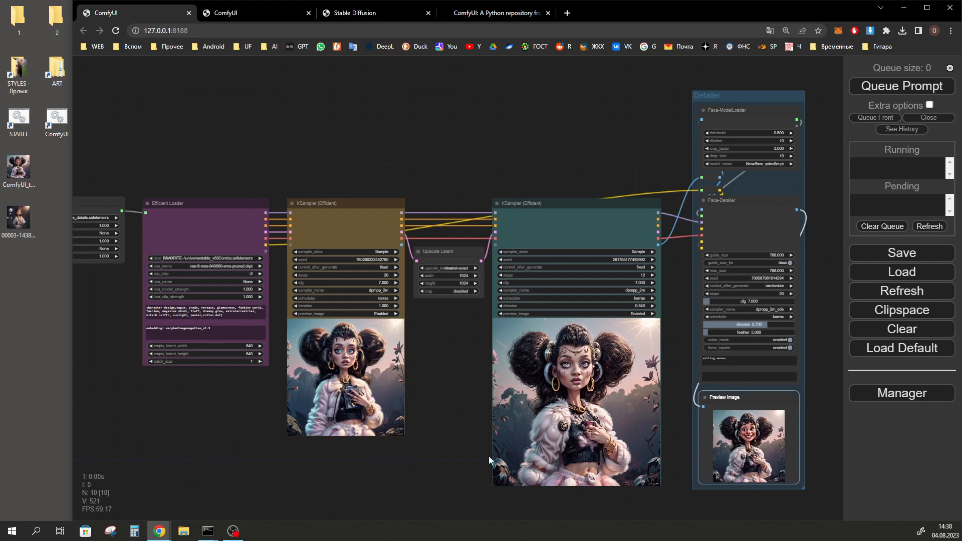
Compare the ComfyUI node workflow with the web UI's txt2img settings and its list of extension sections
{"action": "key", "text": "ctrl+Tab"}
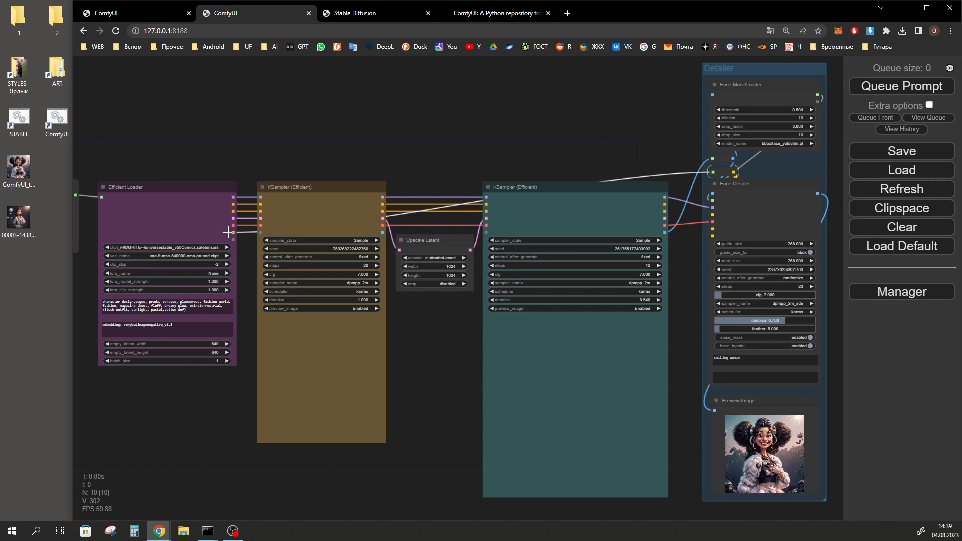
{"action": "left_click", "coordinate": [356, 13]}
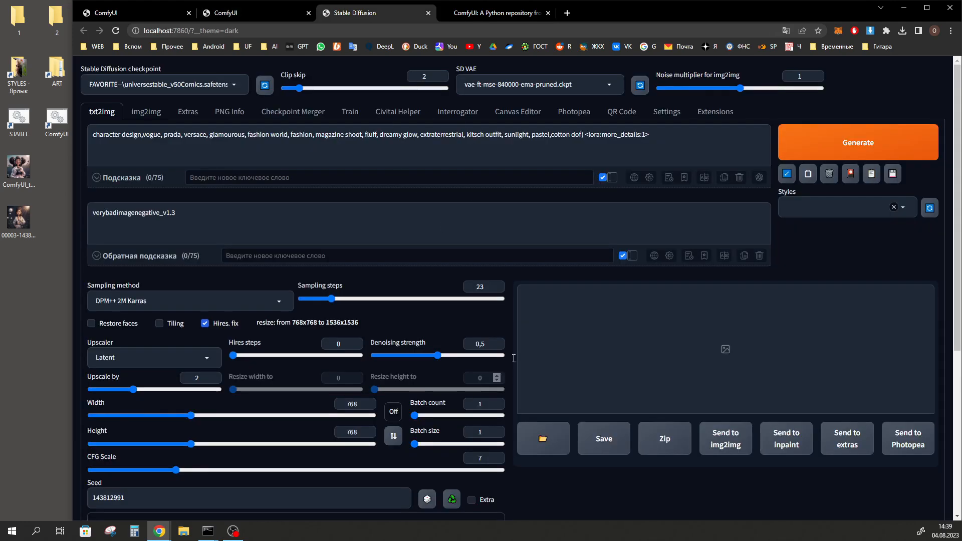
{"action": "scroll", "coordinate": [570, 344], "scroll_direction": "down", "scroll_amount": 1}
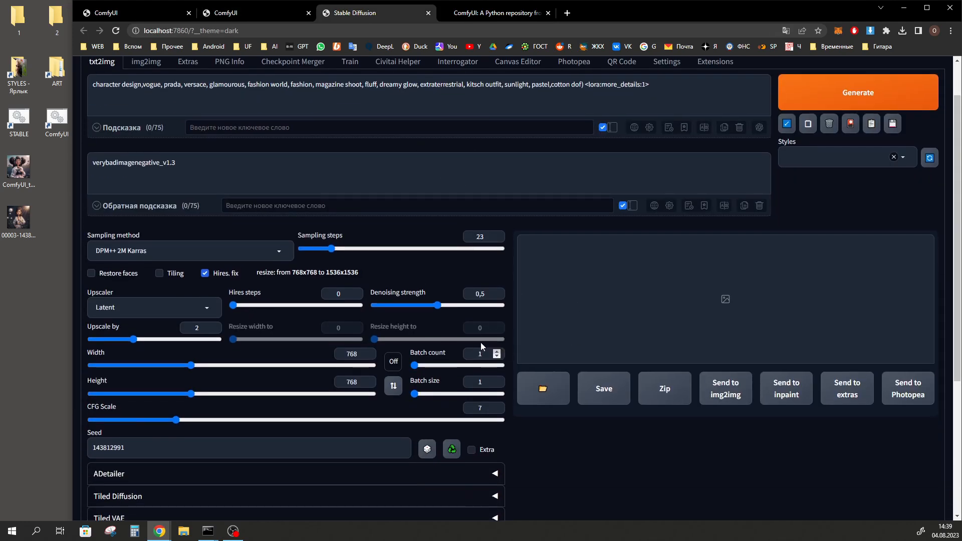
{"action": "scroll", "coordinate": [480, 341], "scroll_direction": "down", "scroll_amount": 3}
{"action": "scroll", "coordinate": [192, 339], "scroll_direction": "down", "scroll_amount": 1}
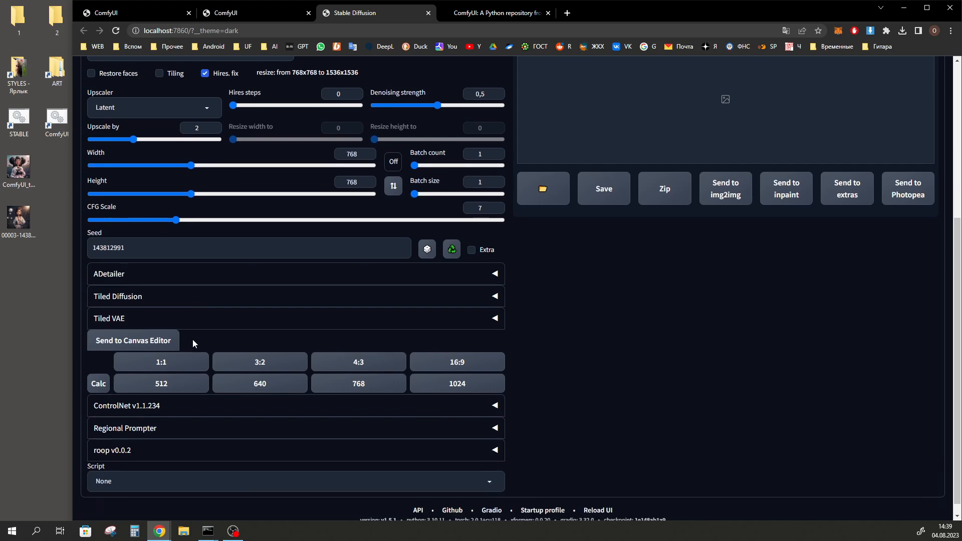
{"action": "left_click", "coordinate": [255, 13]}
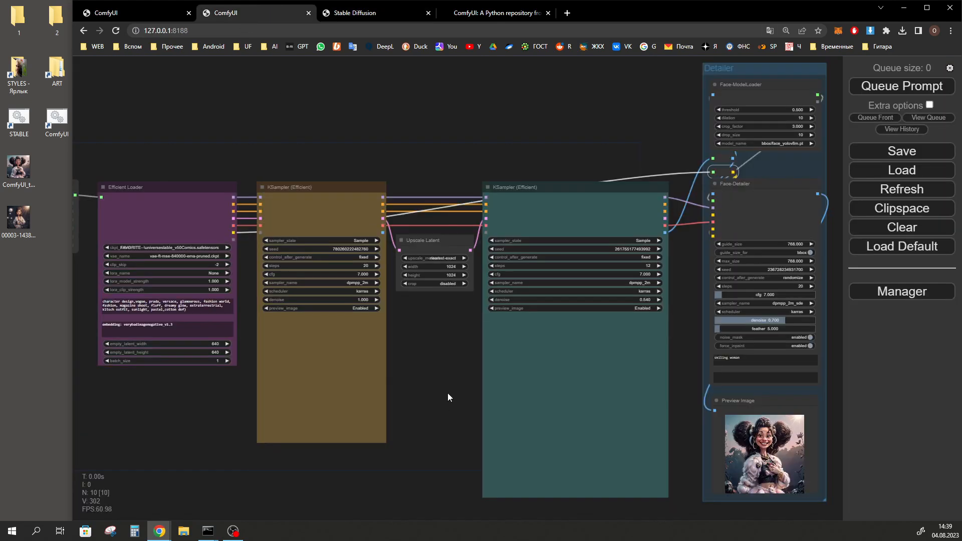
Examine the positive prompt, the LoRA Stacker and the sampler and detailer nodes of the restored ComfyUI workflow
{"action": "left_click_drag", "start_coordinate": [221, 311], "coordinate": [95, 300]}
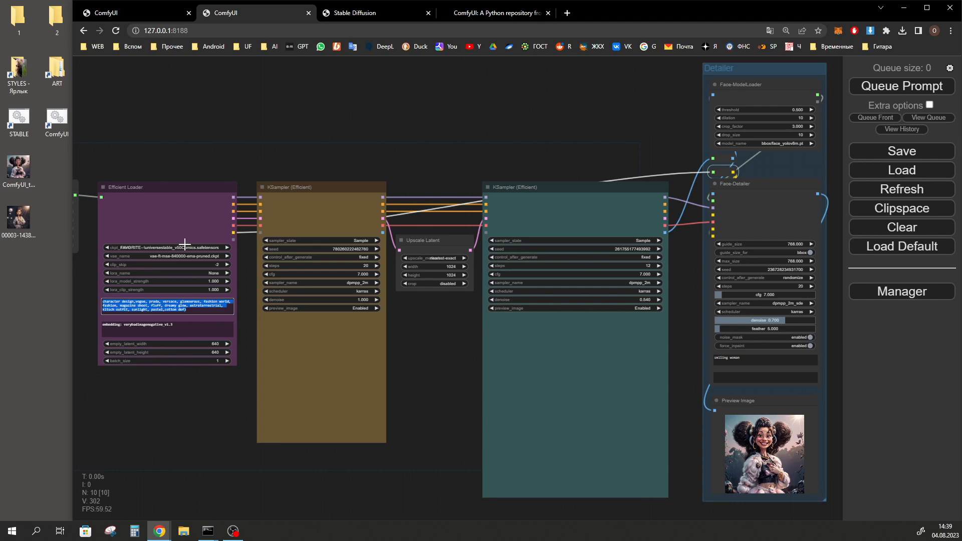
{"action": "left_click_drag", "start_coordinate": [175, 132], "coordinate": [317, 145]}
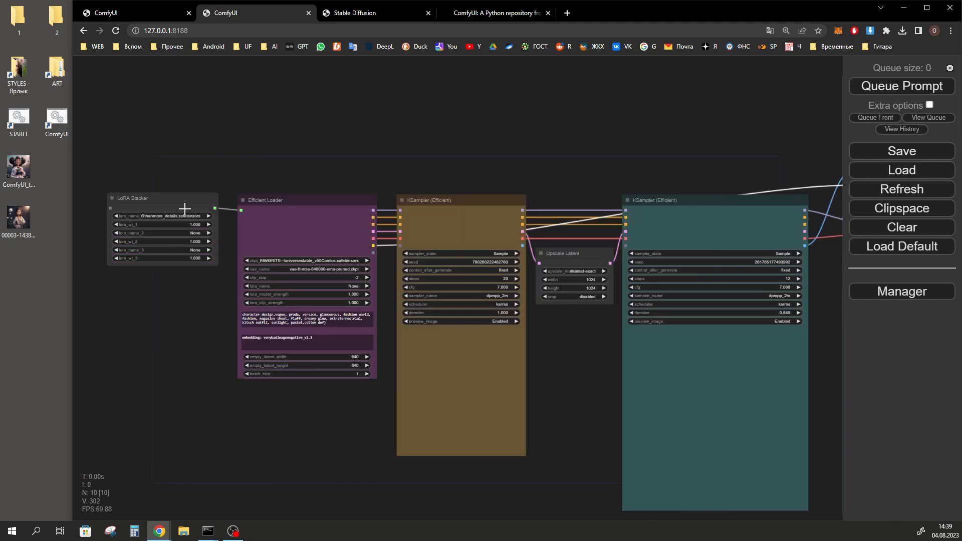
{"action": "left_click_drag", "start_coordinate": [428, 181], "coordinate": [273, 160]}
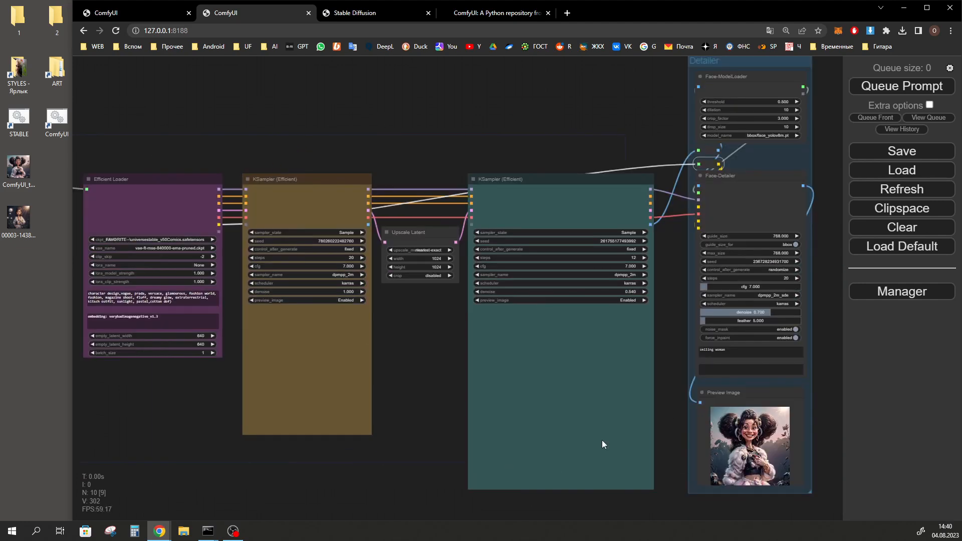
{"action": "left_click_drag", "start_coordinate": [409, 367], "coordinate": [428, 377]}
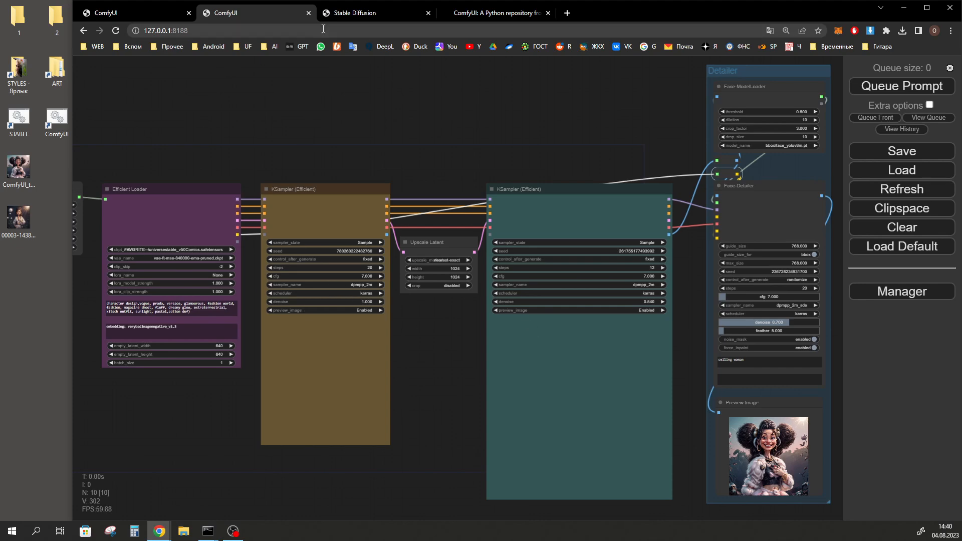
Switch back to the web UI and expand ControlNet to examine its control types, preprocessor and model options
{"action": "left_click", "coordinate": [358, 13]}
{"action": "scroll", "coordinate": [250, 311], "scroll_direction": "down", "scroll_amount": 1}
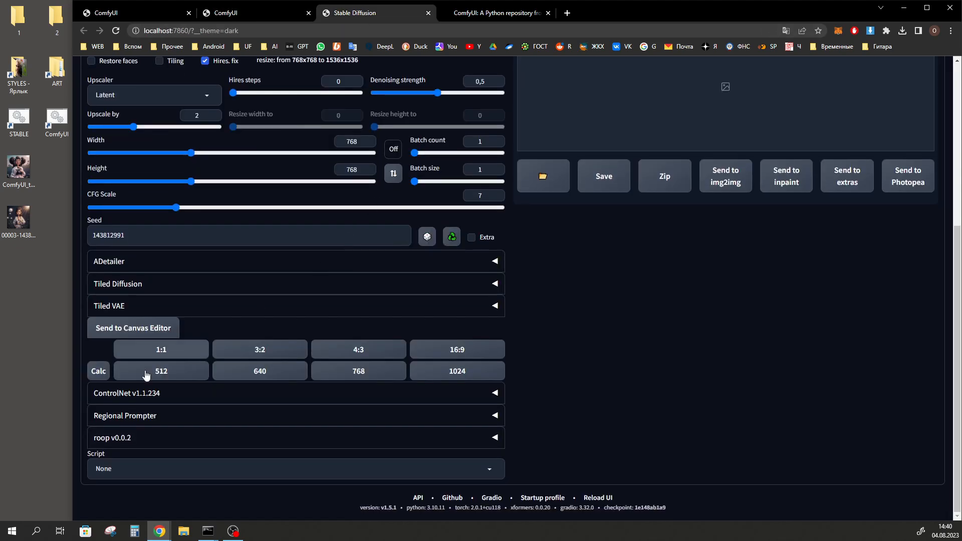
{"action": "left_click", "coordinate": [159, 397]}
{"action": "scroll", "coordinate": [283, 372], "scroll_direction": "down", "scroll_amount": 6}
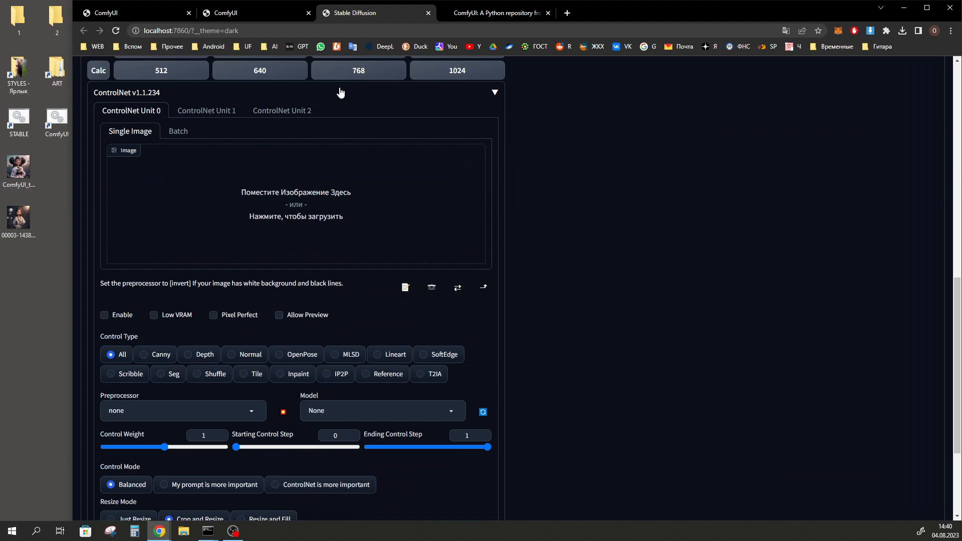
In the first ComfyUI workflow, disconnect the Upscale Latent input from the first KSampler and reconnect it
{"action": "left_click", "coordinate": [231, 17]}
{"action": "left_click", "coordinate": [169, 15]}
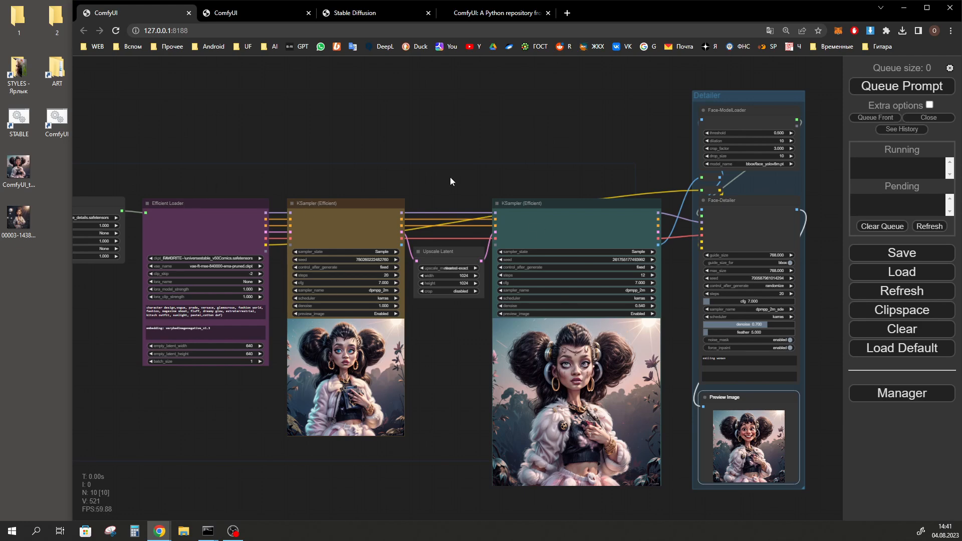
{"action": "left_click_drag", "start_coordinate": [417, 261], "coordinate": [419, 318]}
{"action": "left_click", "coordinate": [463, 90]}
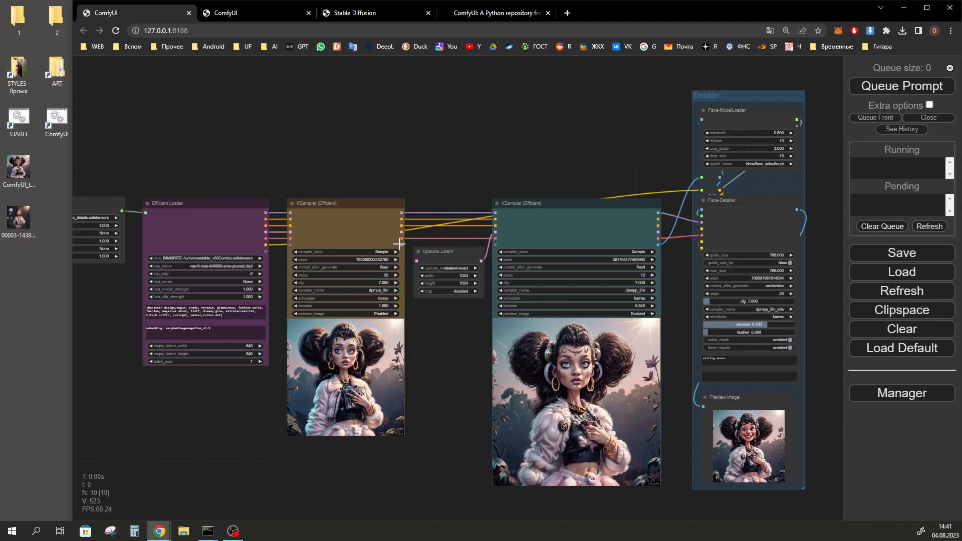
{"action": "left_click_drag", "start_coordinate": [402, 232], "coordinate": [416, 261]}
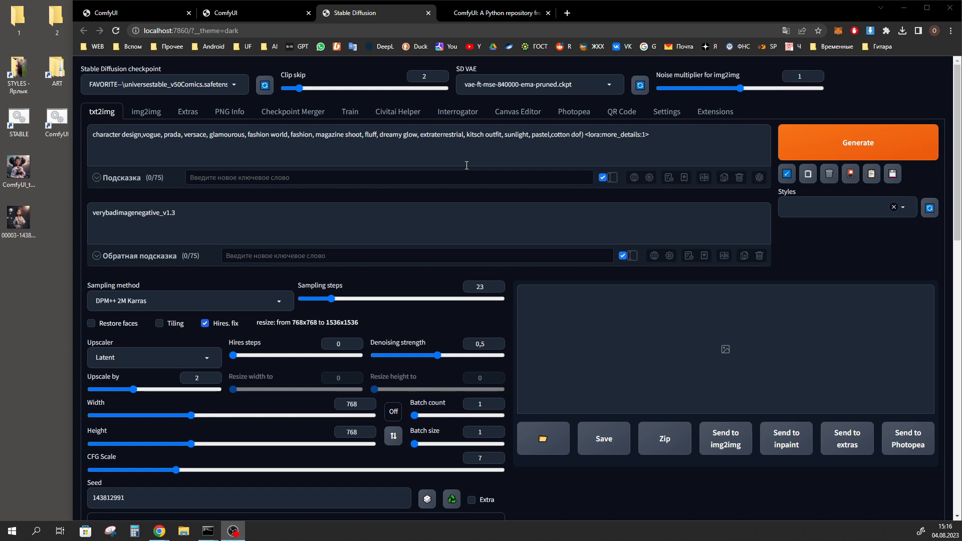
In the Stable Diffusion web UI, load the available extensions, search for "comfy" and install the ComfyUI extension
{"action": "left_click", "coordinate": [717, 112]}
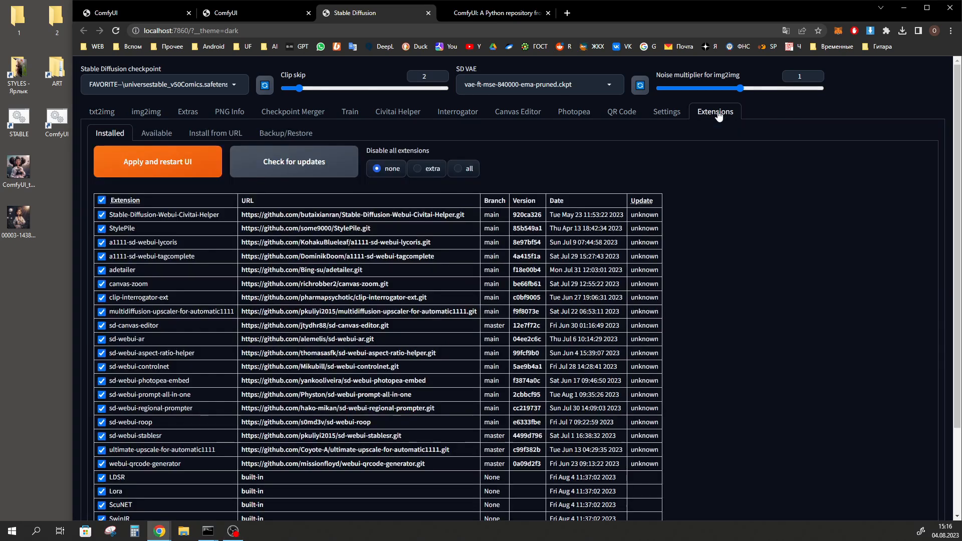
{"action": "left_click", "coordinate": [153, 135]}
{"action": "left_click", "coordinate": [137, 165]}
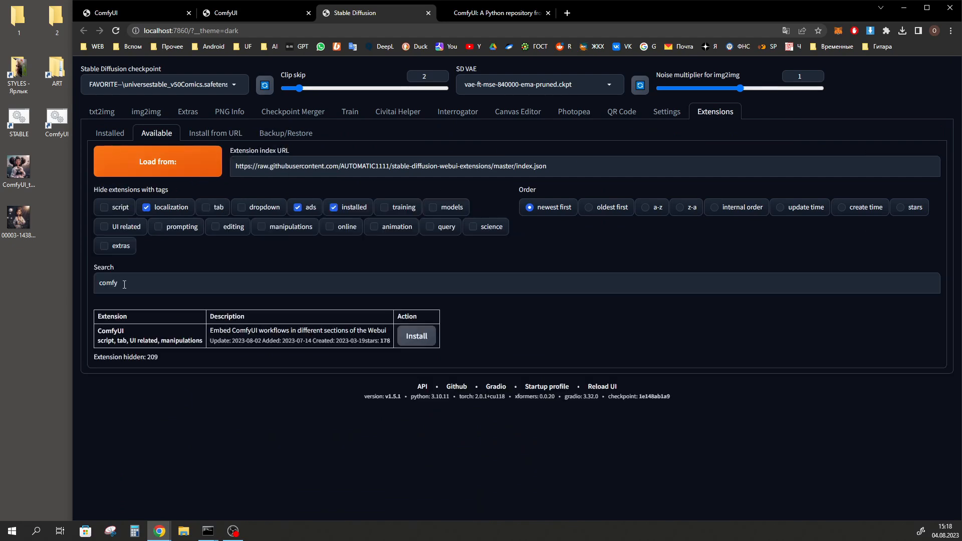
{"action": "double_click", "coordinate": [124, 284]}
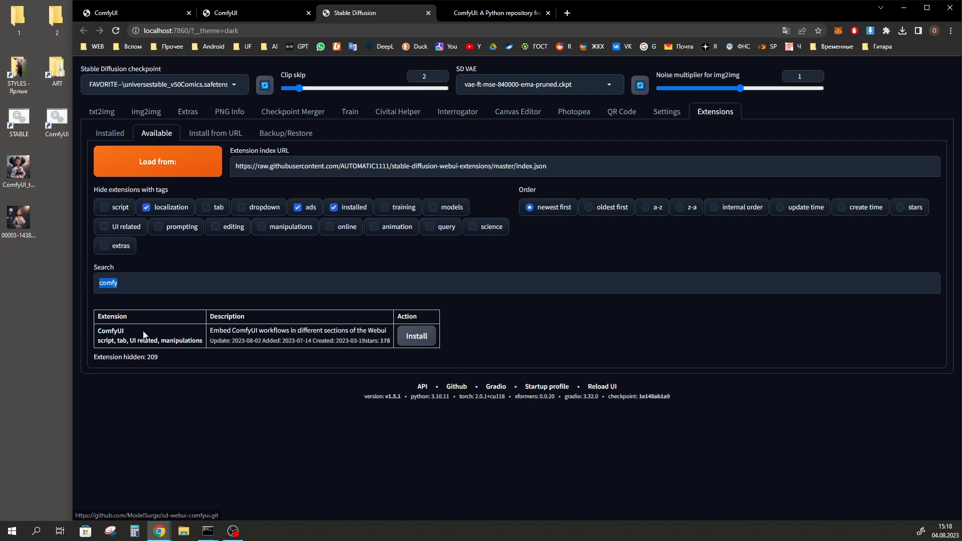
{"action": "left_click", "coordinate": [421, 340]}
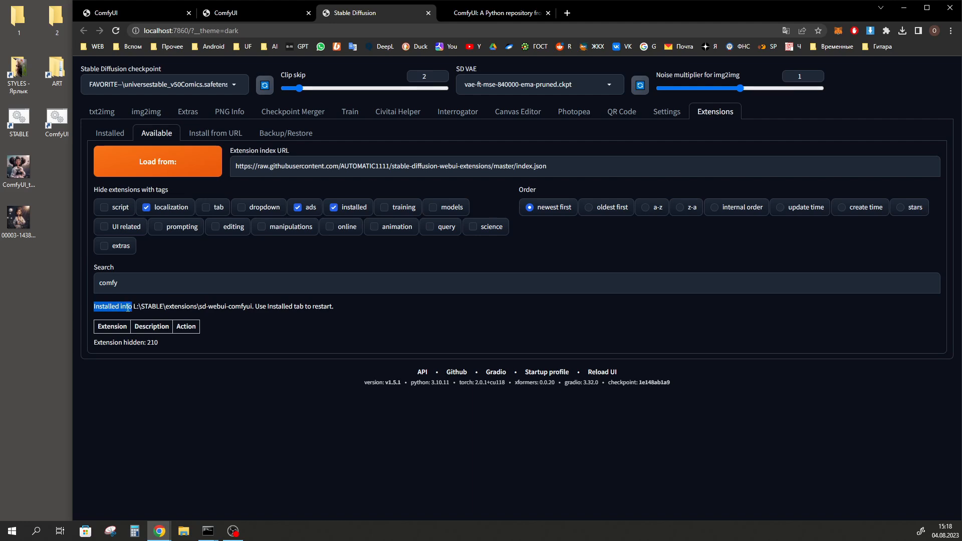
Apply the new extension by restarting the UI, and install ComfyUI from its page with the default installation path
{"action": "left_click", "coordinate": [111, 133]}
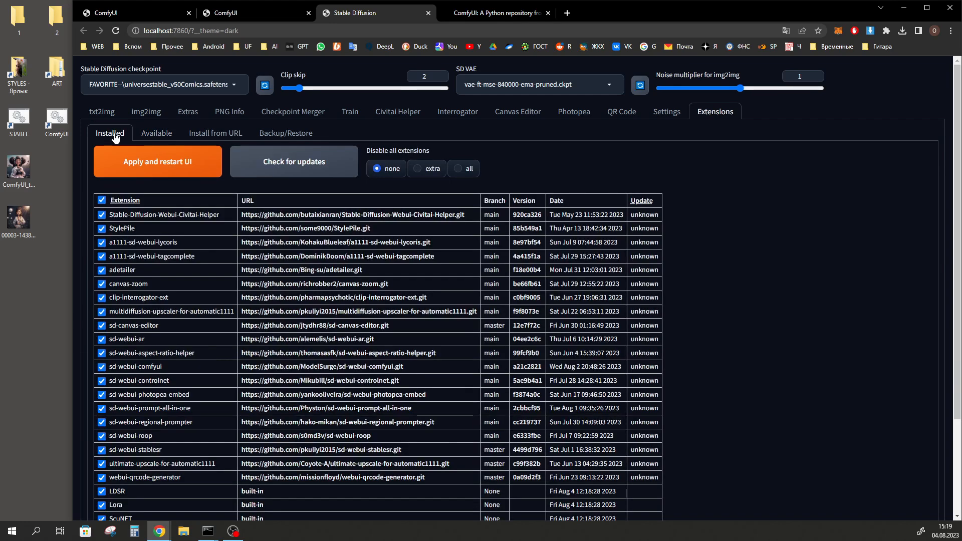
{"action": "left_click", "coordinate": [172, 165]}
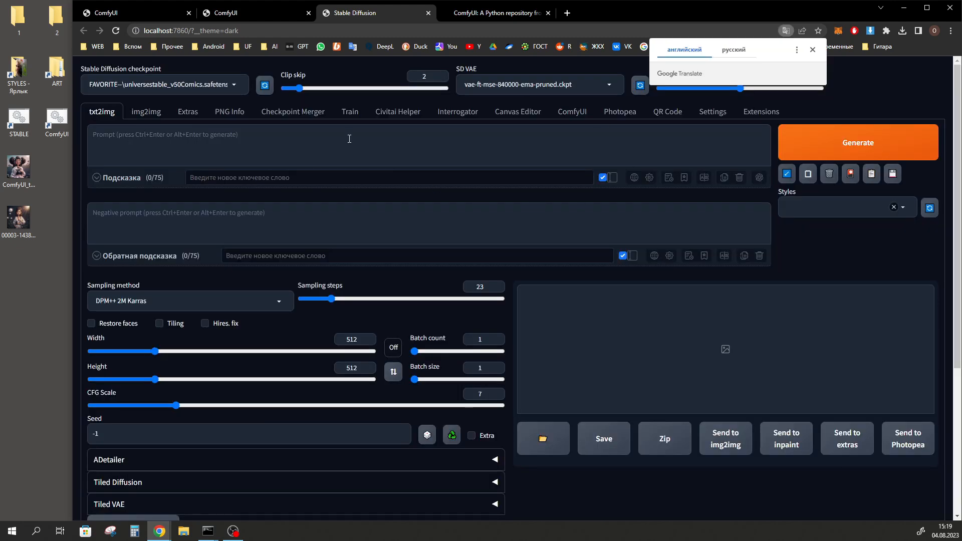
{"action": "left_click", "coordinate": [576, 112]}
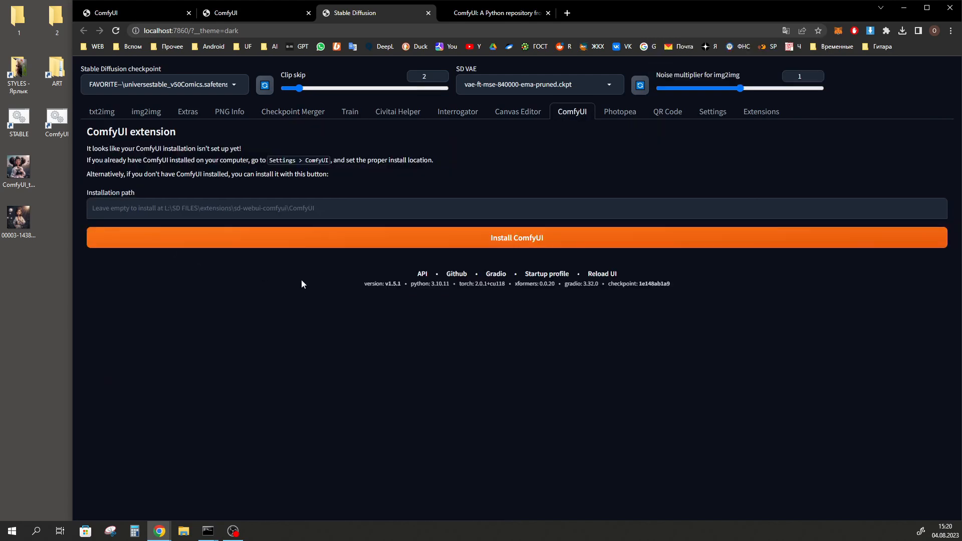
{"action": "left_click", "coordinate": [528, 242]}
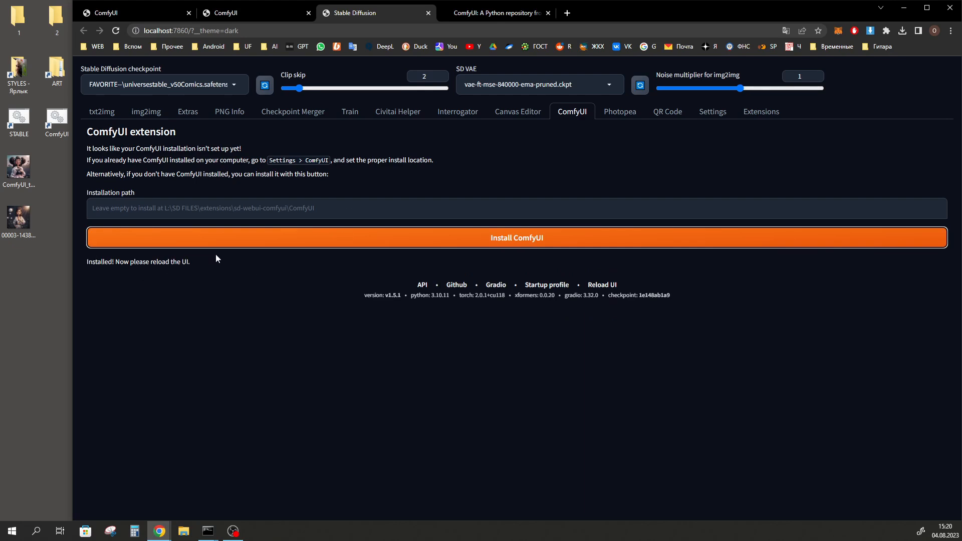
Read the ComfyUI installation message and close the STABLE console to restart the web UI
{"action": "left_click", "coordinate": [88, 261]}
{"action": "left_click_drag", "start_coordinate": [88, 262], "coordinate": [200, 264]}
{"action": "left_click", "coordinate": [122, 270]}
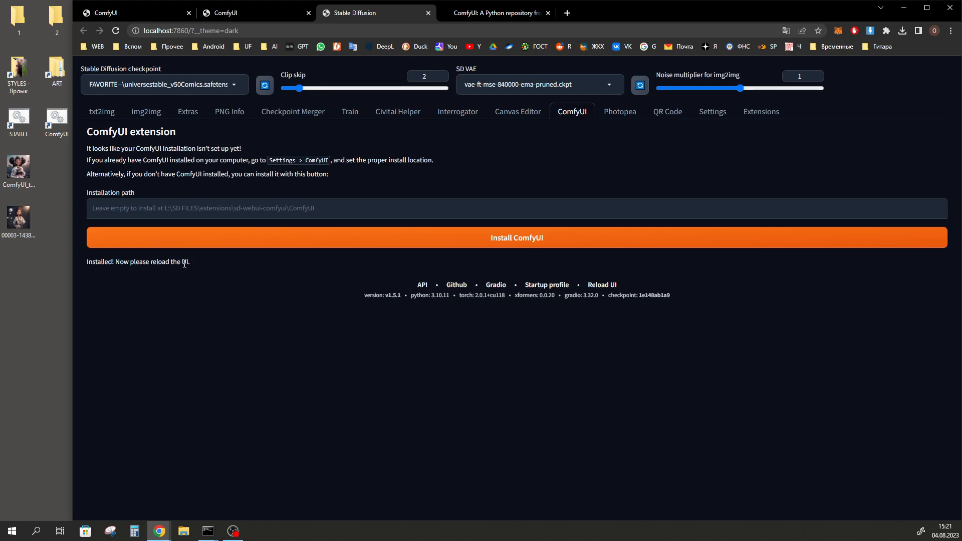
{"action": "key", "text": "alt+Tab"}
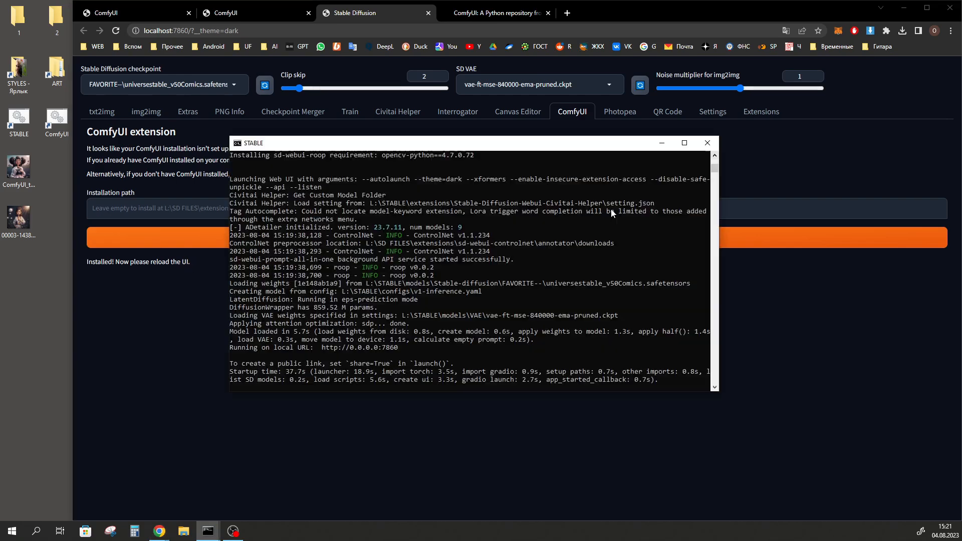
{"action": "left_click", "coordinate": [712, 146]}
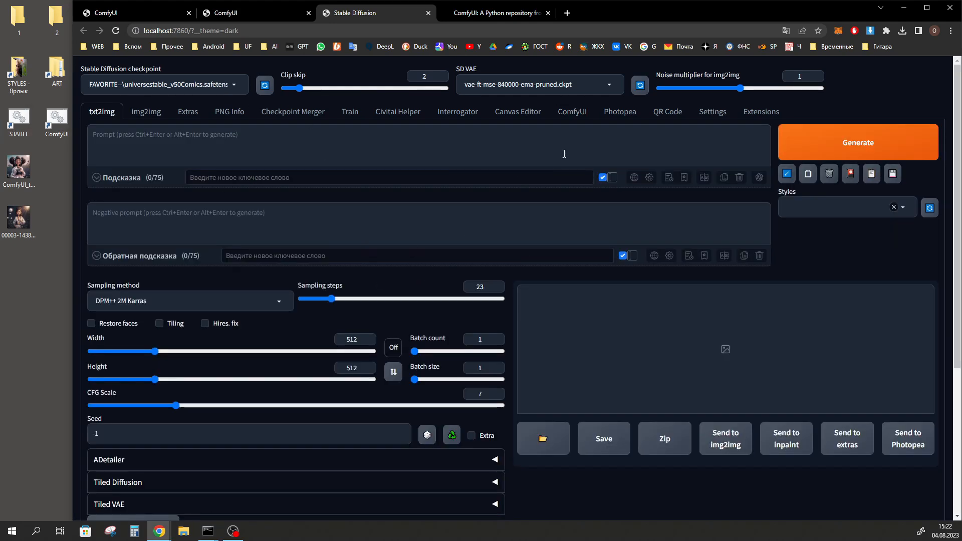
Open the embedded ComfyUI page and check the STABLE console for its server start message and local address
{"action": "left_click", "coordinate": [575, 112]}
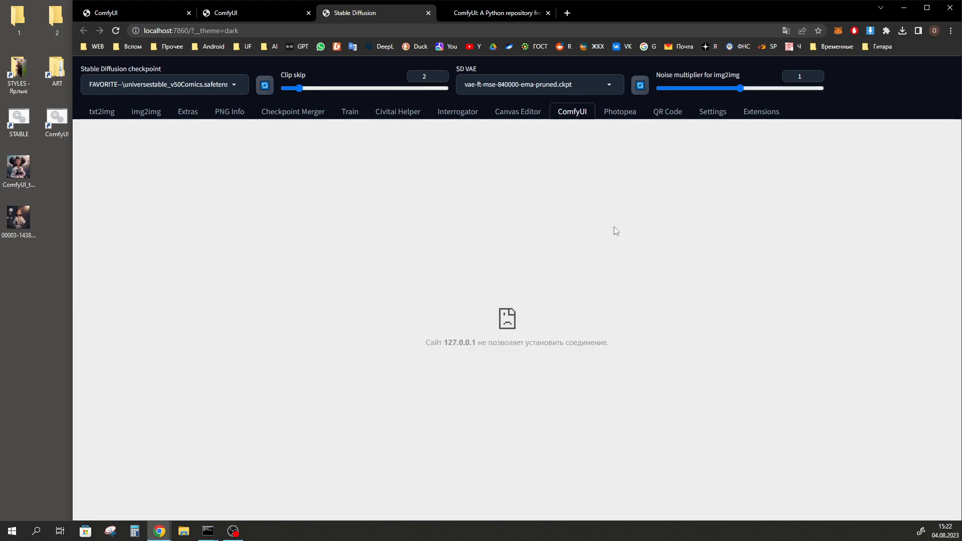
{"action": "key", "text": "alt+Tab"}
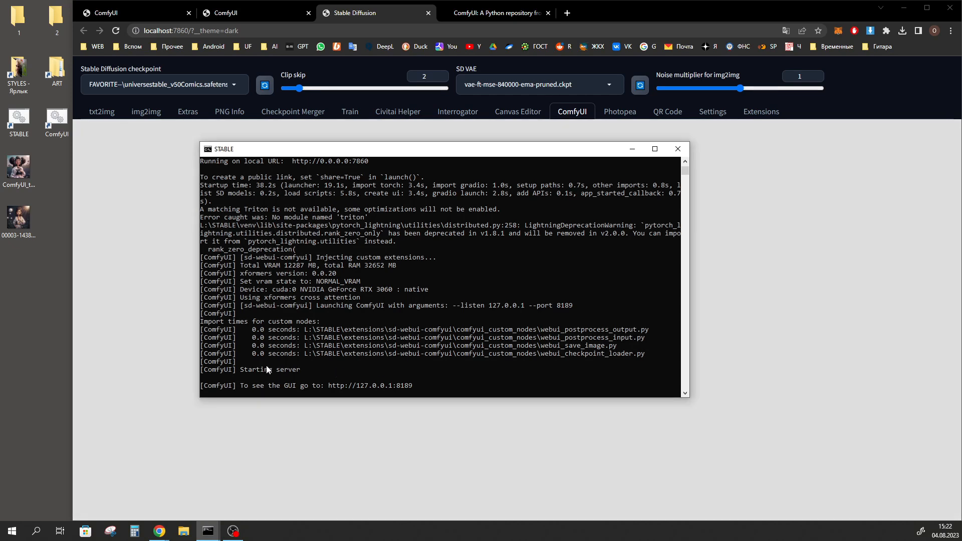
{"action": "left_click_drag", "start_coordinate": [411, 386], "coordinate": [241, 375]}
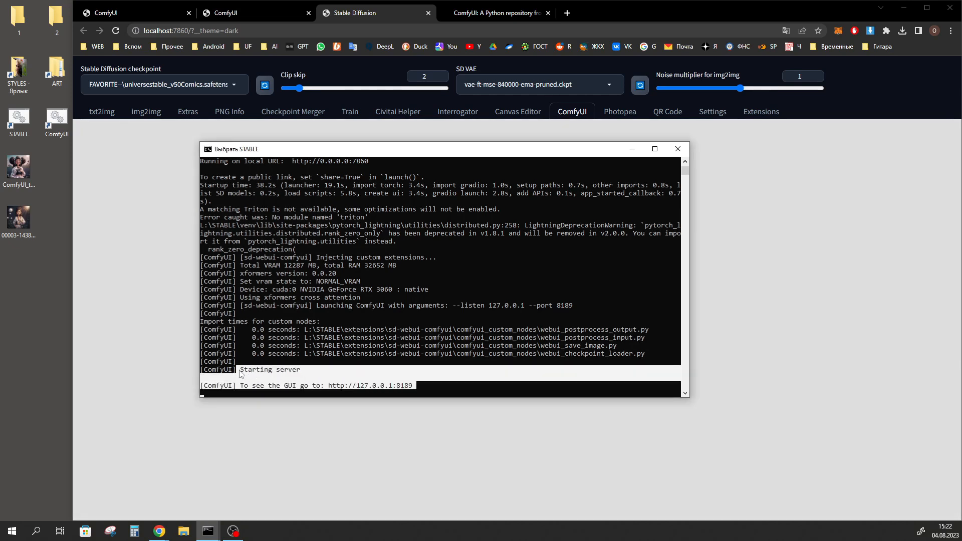
{"action": "left_click", "coordinate": [750, 296]}
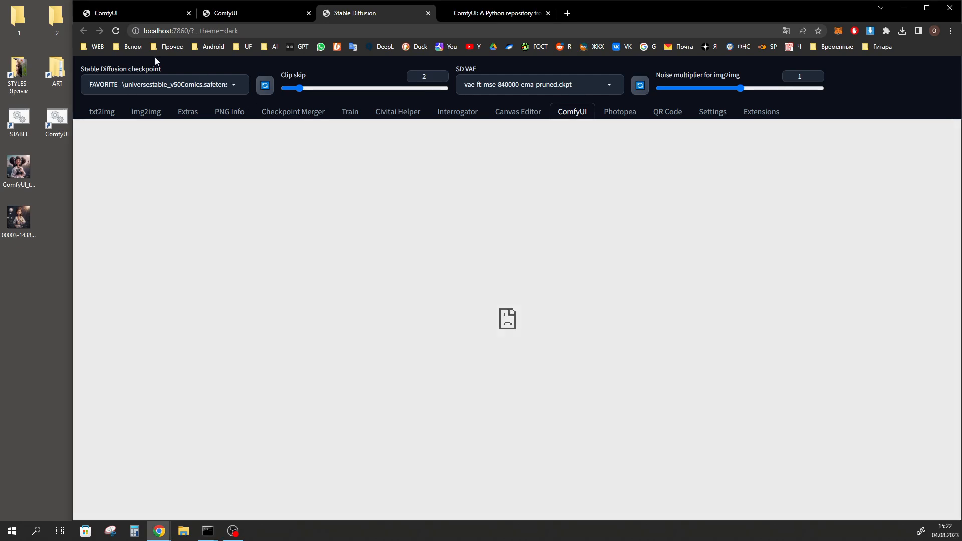
Reload the web UI and open the embedded ComfyUI canvas with the default workflow
{"action": "left_click", "coordinate": [116, 31]}
{"action": "left_click", "coordinate": [116, 31]}
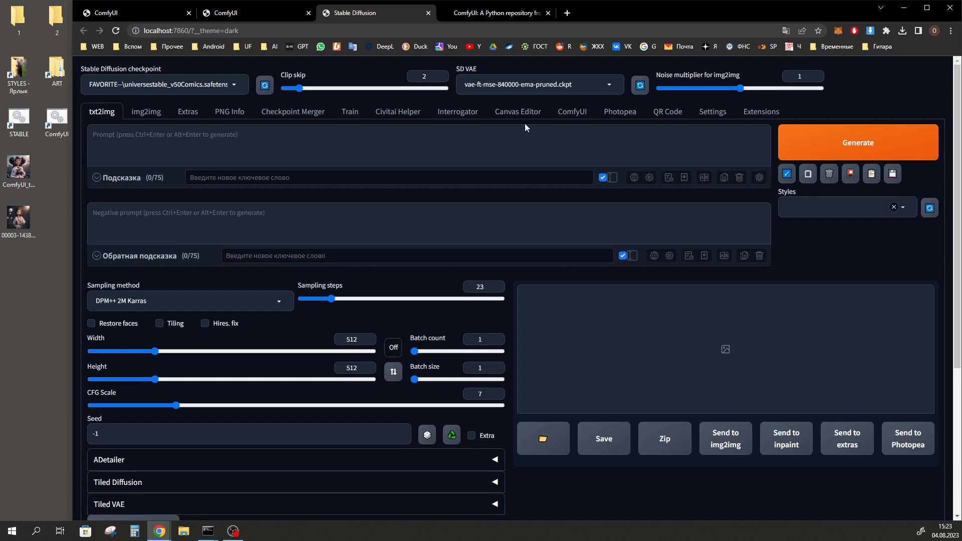
{"action": "left_click", "coordinate": [574, 112]}
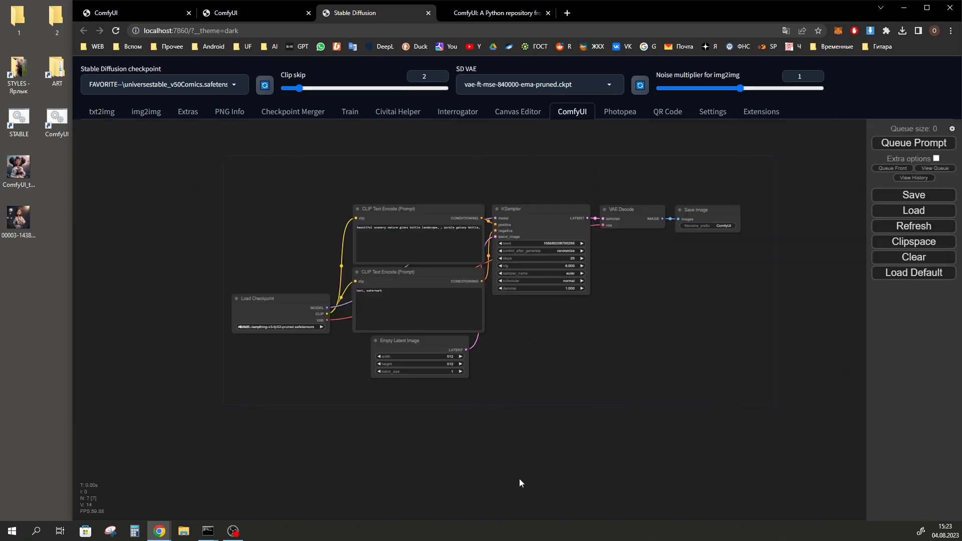
{"action": "scroll", "coordinate": [604, 395], "scroll_direction": "up", "scroll_amount": 2}
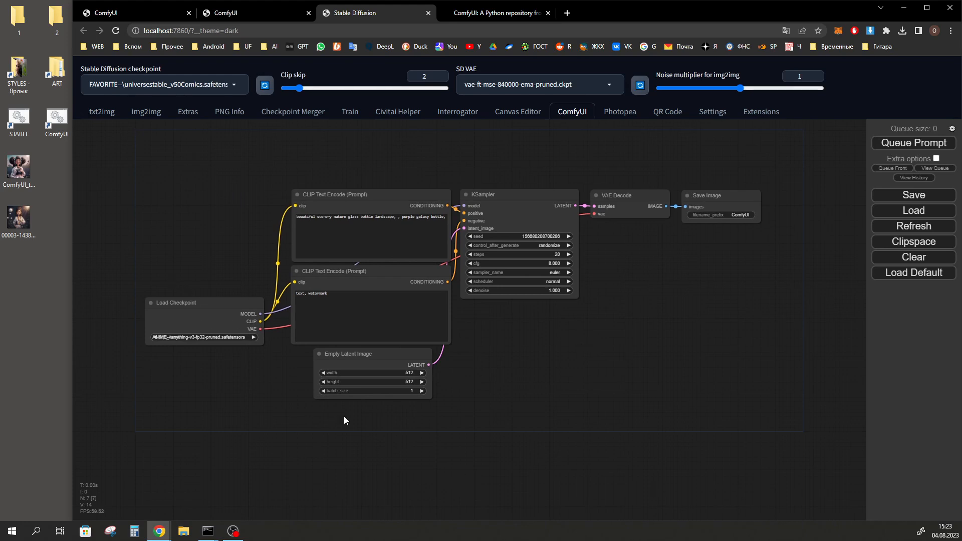
Load the default workflow on the embedded ComfyUI canvas
{"action": "left_click", "coordinate": [928, 279]}
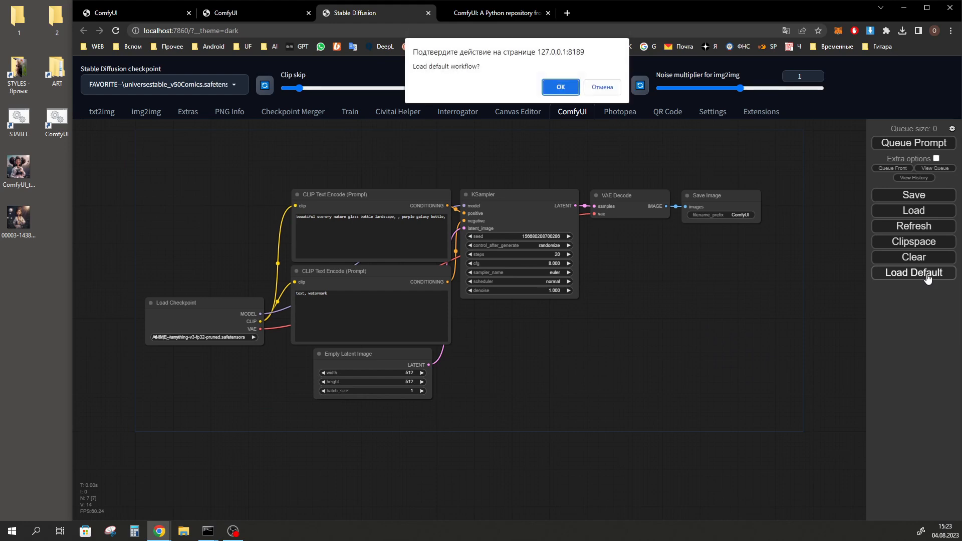
{"action": "left_click", "coordinate": [554, 87]}
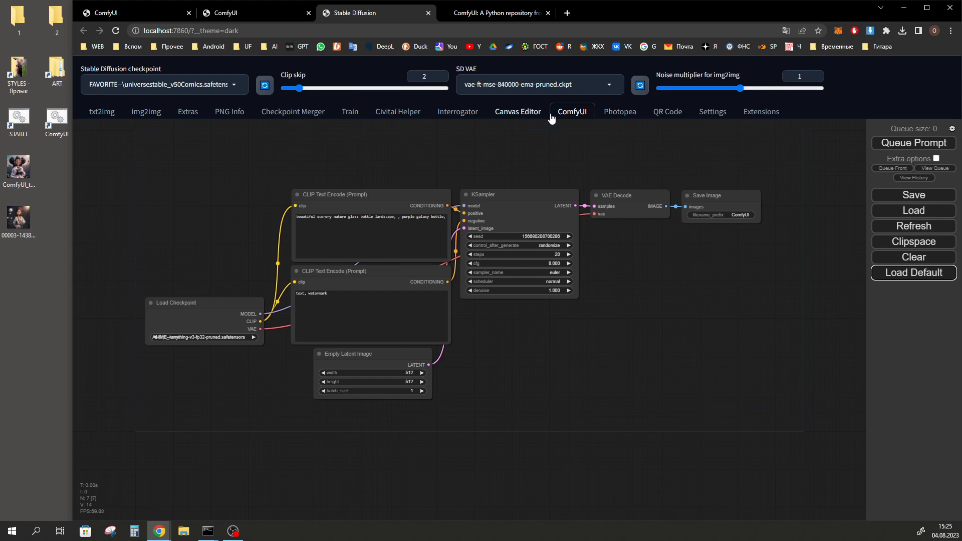
Compare the embedded canvas with the standalone ComfyUI page and look through the web UI's Stable Diffusion checkpoint list
{"action": "key", "text": "ctrl+1"}
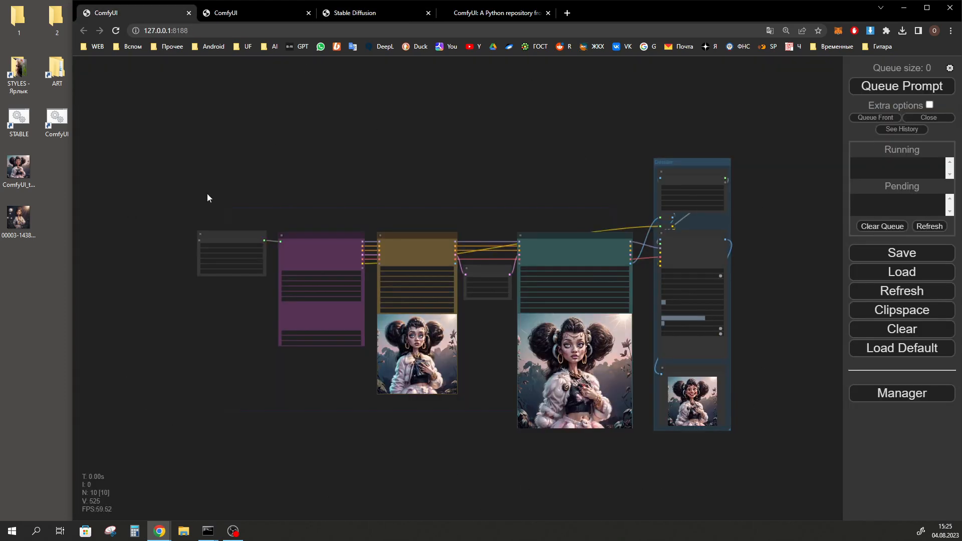
{"action": "key", "text": "ctrl+3"}
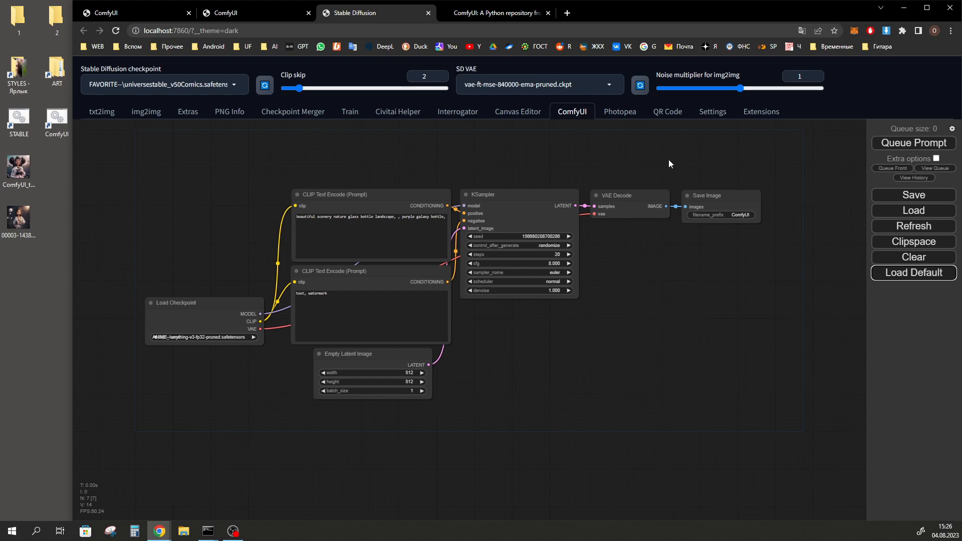
{"action": "left_click", "coordinate": [237, 86]}
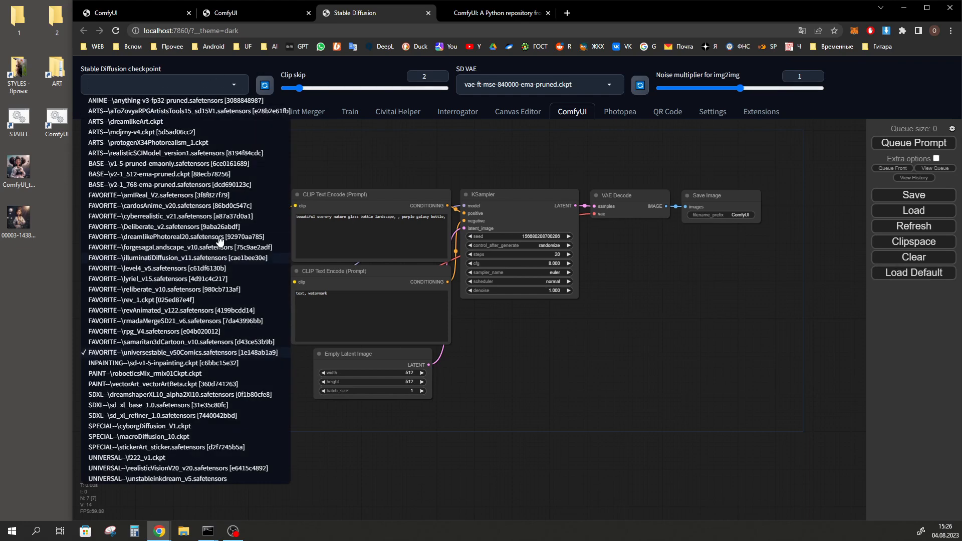
{"action": "left_click", "coordinate": [693, 471]}
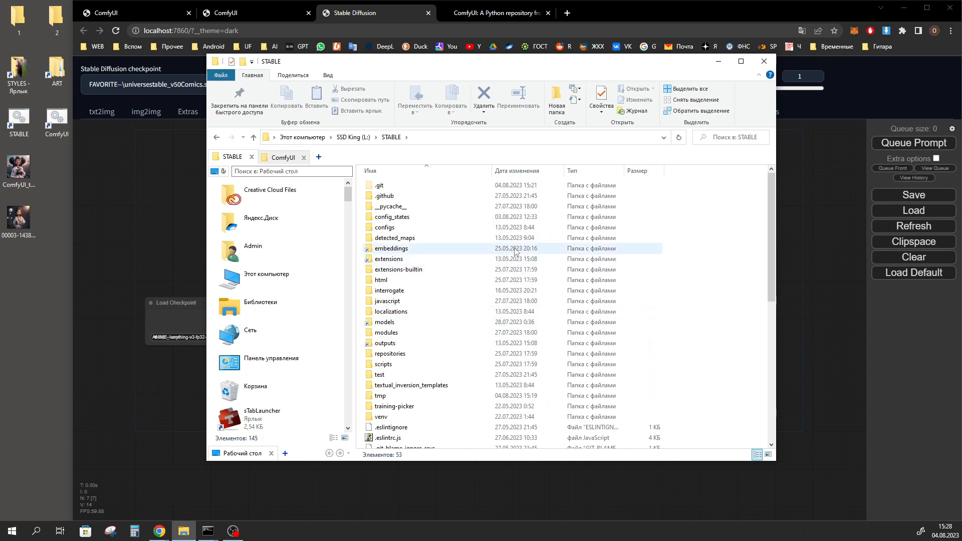
In the STABLE folder, open the ComfyUI directory of the sd-webui-comfyui extension
{"action": "double_click", "coordinate": [387, 259]}
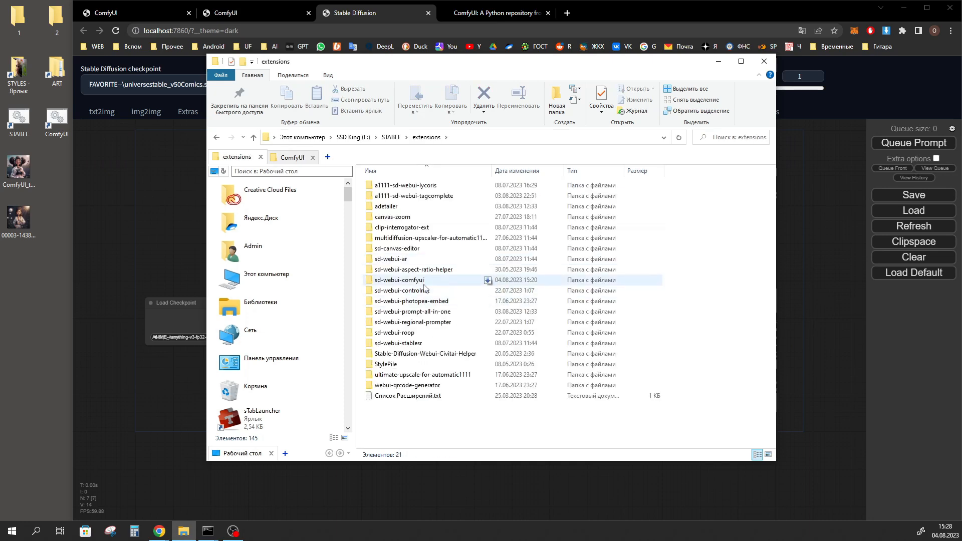
{"action": "double_click", "coordinate": [395, 284]}
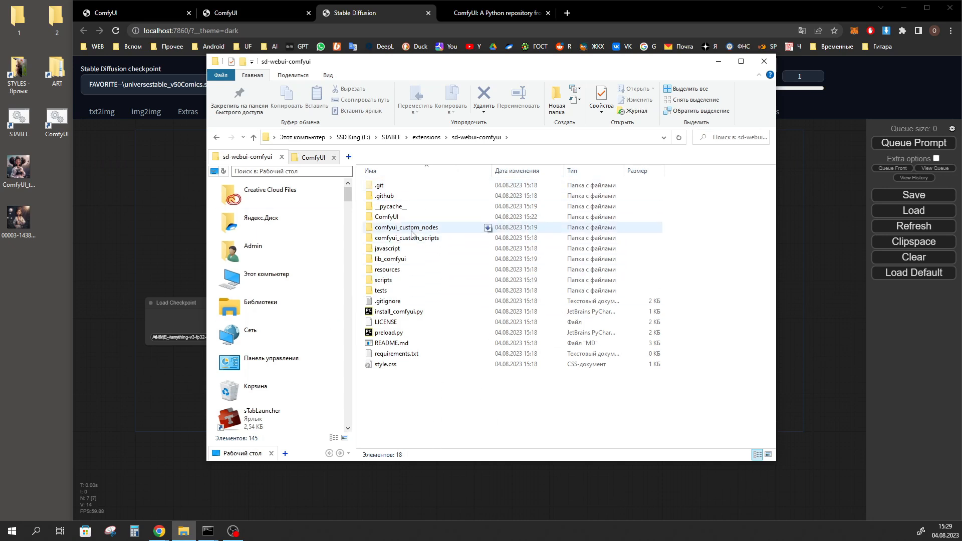
{"action": "left_click", "coordinate": [385, 218]}
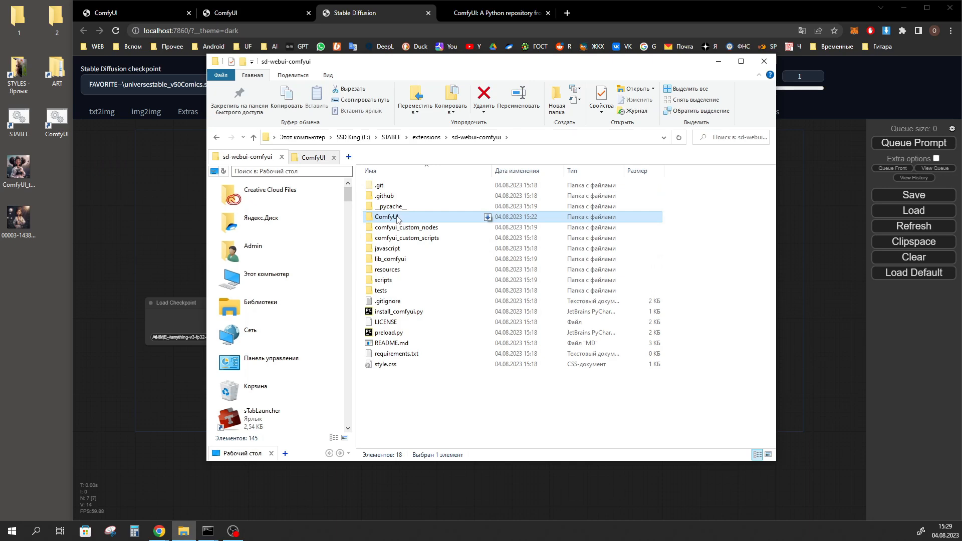
{"action": "double_click", "coordinate": [377, 218]}
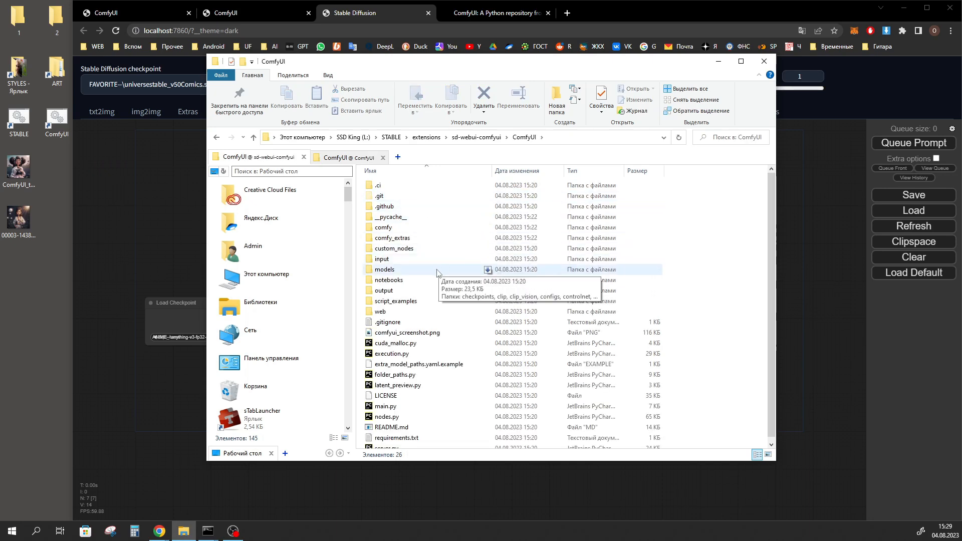
Inspect the output folder and the contents of models\checkpoints in the extension's ComfyUI directory
{"action": "left_click", "coordinate": [389, 291]}
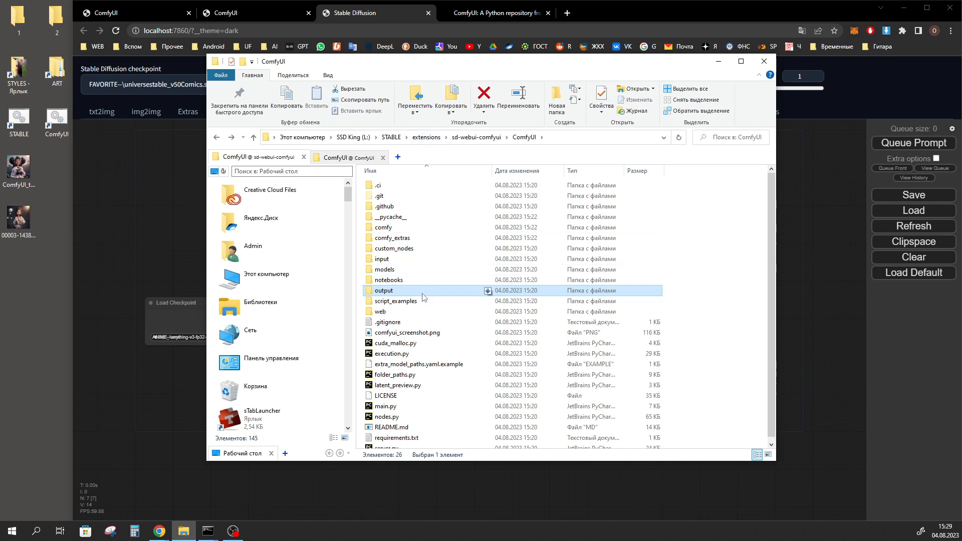
{"action": "left_click", "coordinate": [383, 269]}
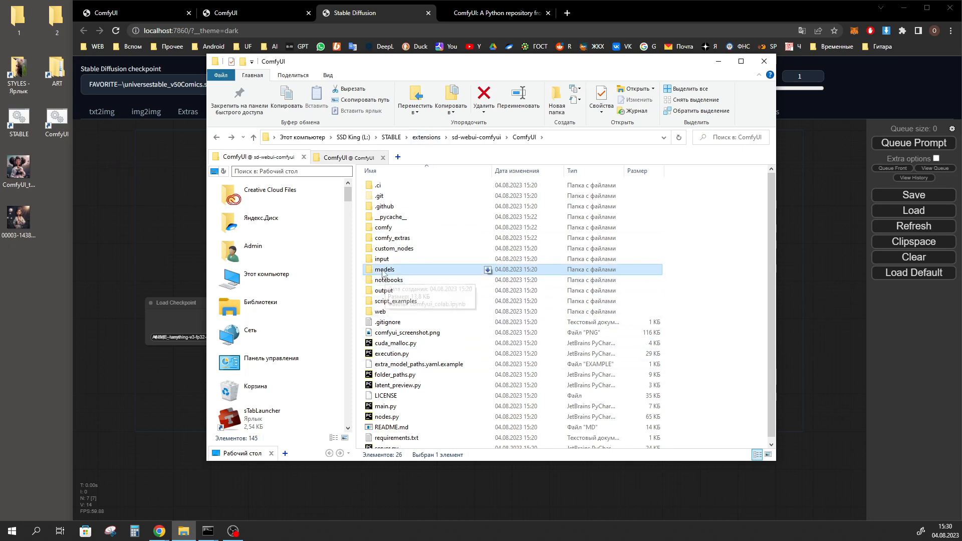
{"action": "double_click", "coordinate": [384, 271]}
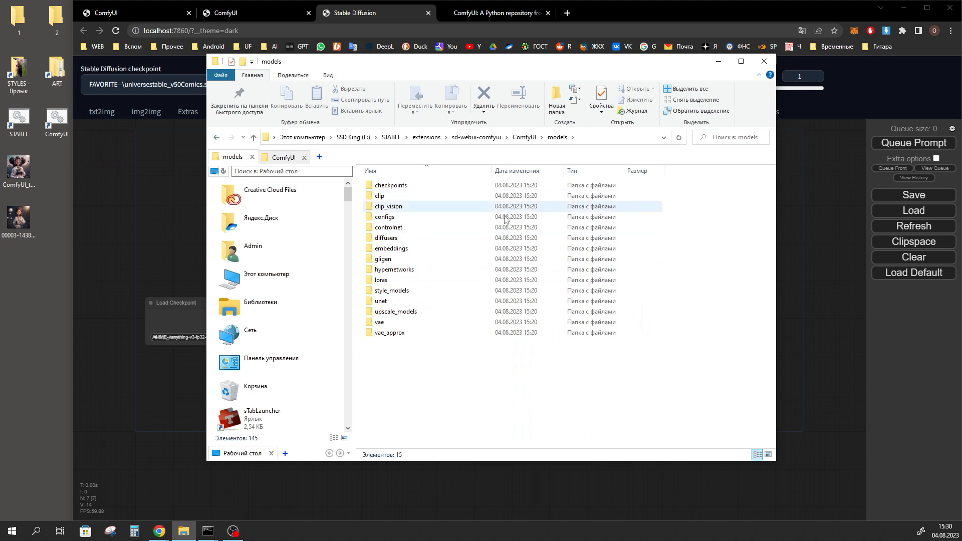
{"action": "left_click", "coordinate": [405, 189]}
{"action": "double_click", "coordinate": [405, 189]}
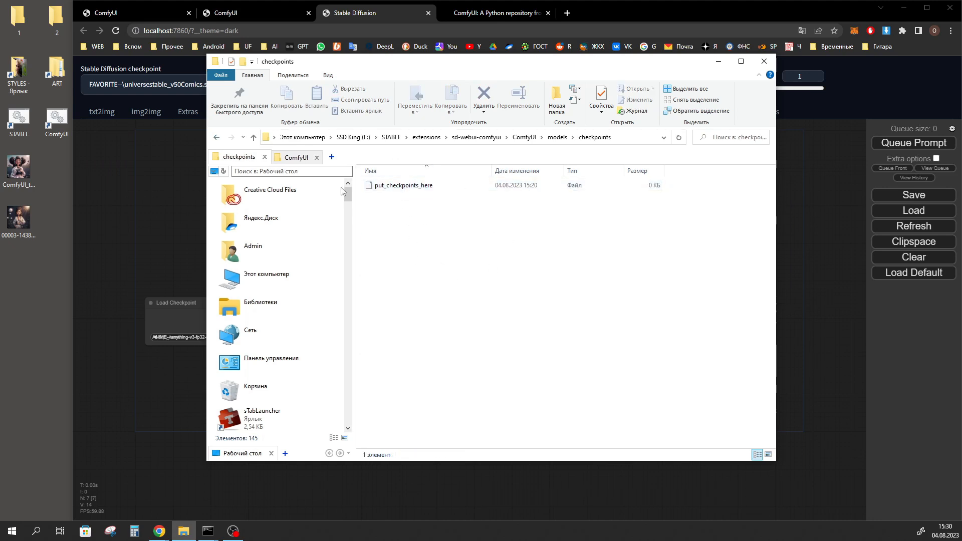
{"action": "double_click", "coordinate": [216, 137]}
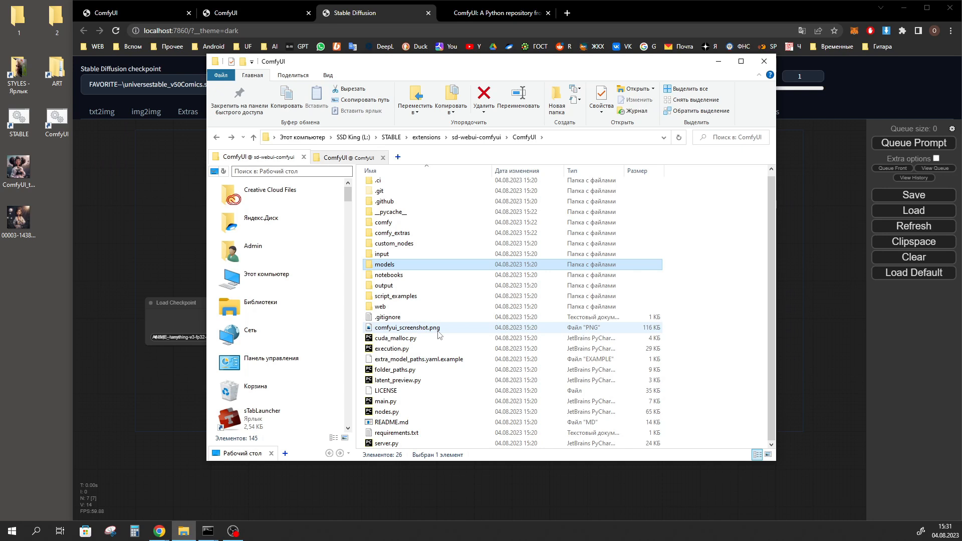
Check the custom_nodes folder in the extension's ComfyUI directory, and open the web UI's Extensions page
{"action": "scroll", "coordinate": [439, 335], "scroll_direction": "up", "scroll_amount": 1}
{"action": "left_click", "coordinate": [422, 249]}
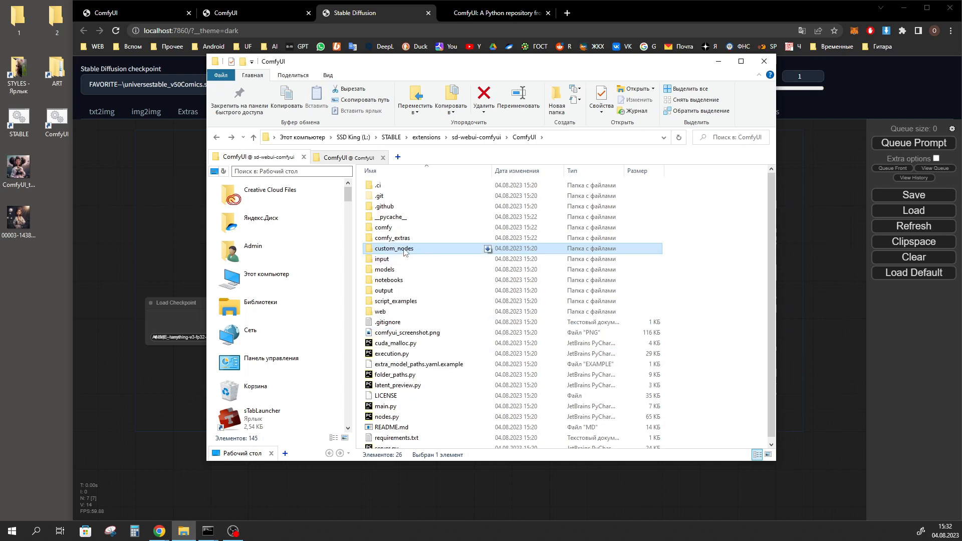
{"action": "double_click", "coordinate": [406, 249]}
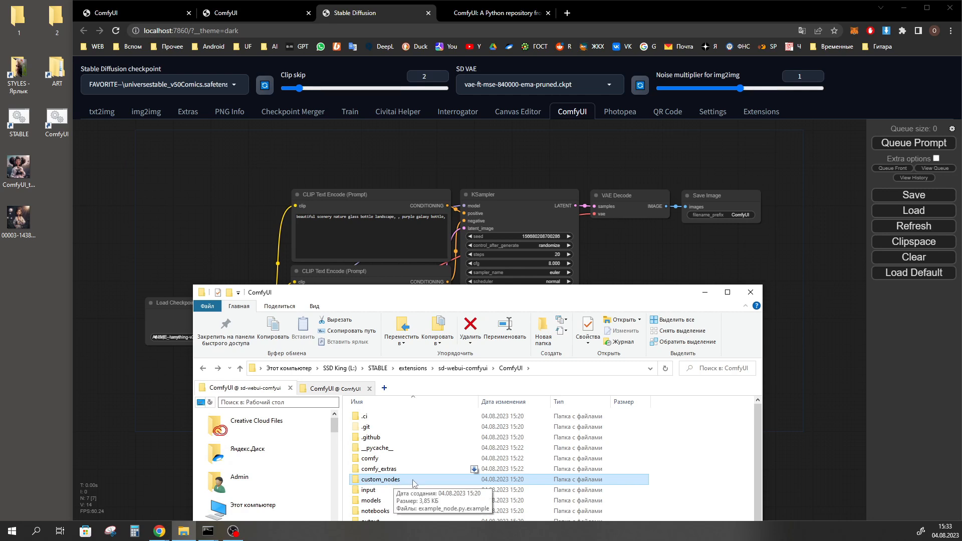
{"action": "double_click", "coordinate": [379, 481]}
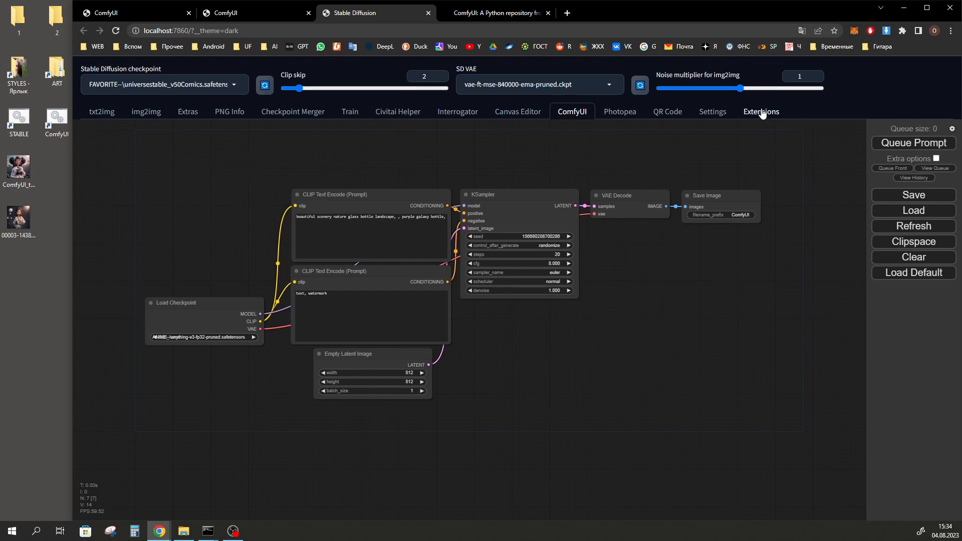
{"action": "left_click", "coordinate": [761, 112]}
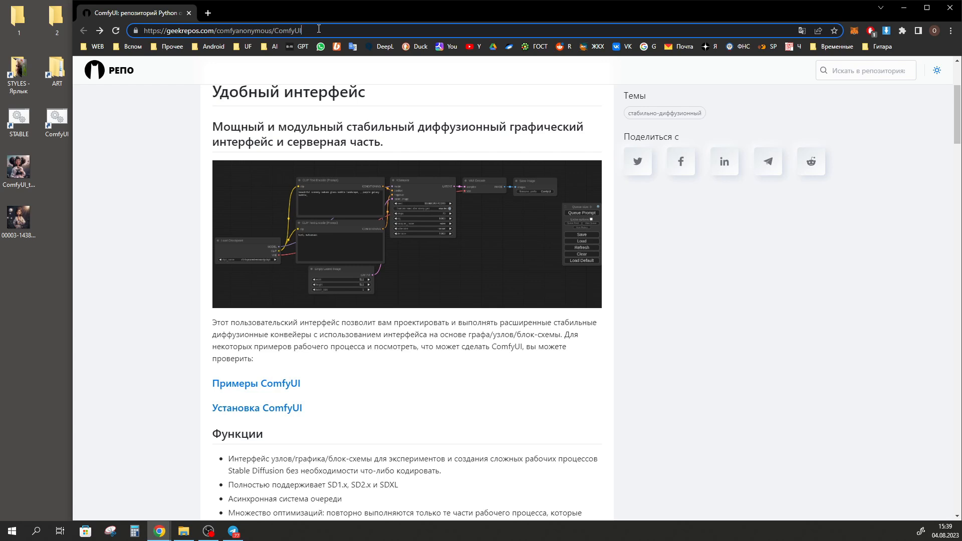
Go to the installing section of the ComfyUI repository page and download the Windows portable build from its direct link
{"action": "left_click_drag", "start_coordinate": [313, 31], "coordinate": [109, 34]}
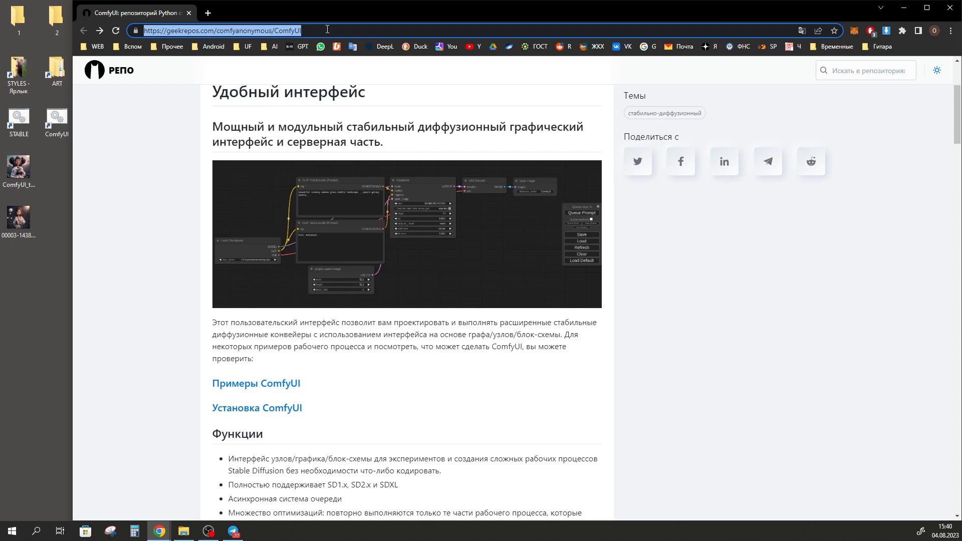
{"action": "scroll", "coordinate": [468, 253], "scroll_direction": "down", "scroll_amount": 1}
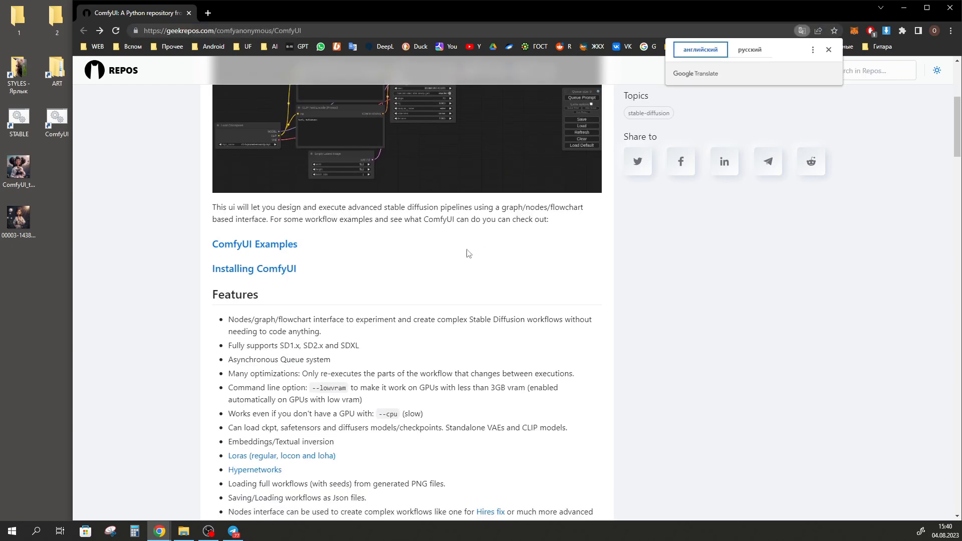
{"action": "left_click", "coordinate": [275, 268]}
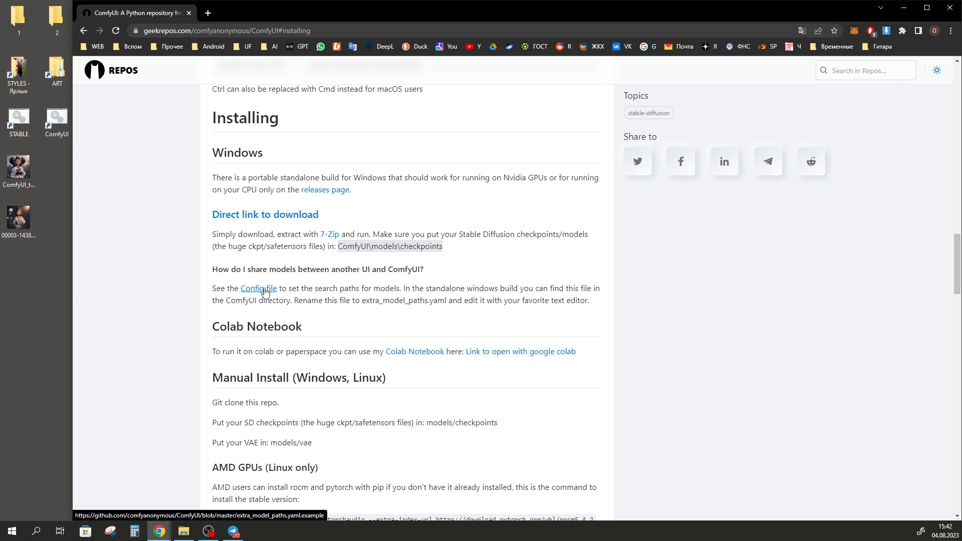
{"action": "left_click", "coordinate": [278, 219]}
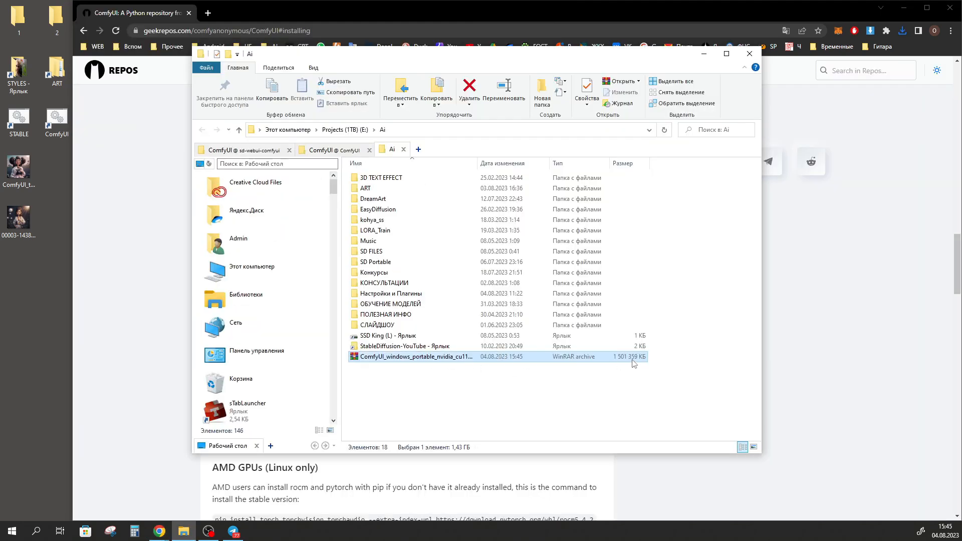
Extract the ComfyUI_windows_portable folder from the downloaded archive into the Ai folder and close the archive
{"action": "double_click", "coordinate": [630, 359]}
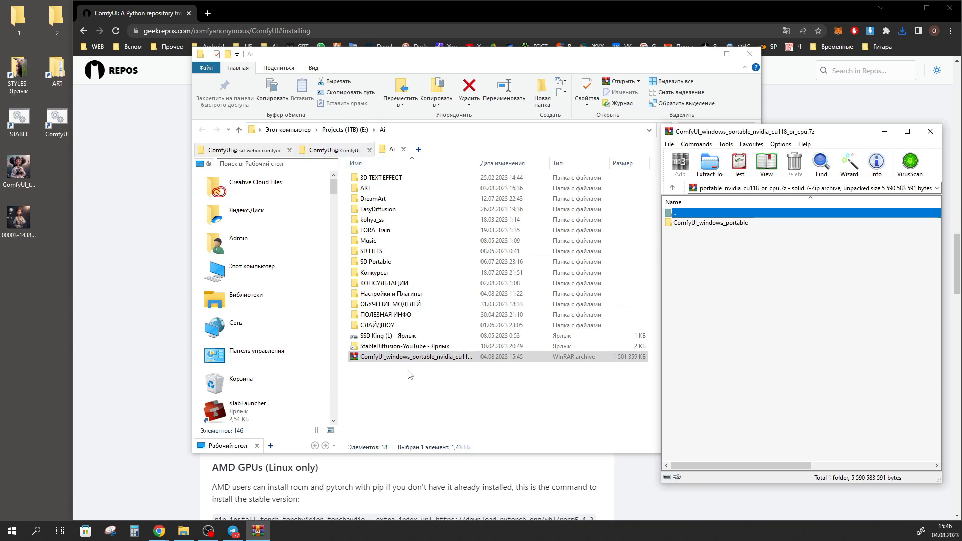
{"action": "left_click_drag", "start_coordinate": [707, 223], "coordinate": [388, 397]}
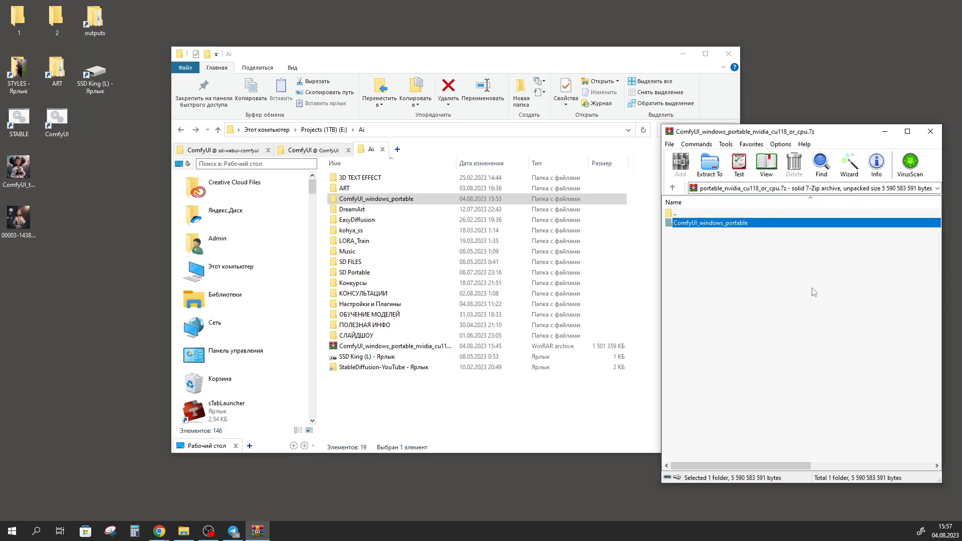
{"action": "left_click", "coordinate": [930, 131]}
Rename the extracted ComfyUI_windows_portable folder as ComfyUI
{"action": "left_click", "coordinate": [369, 347]}
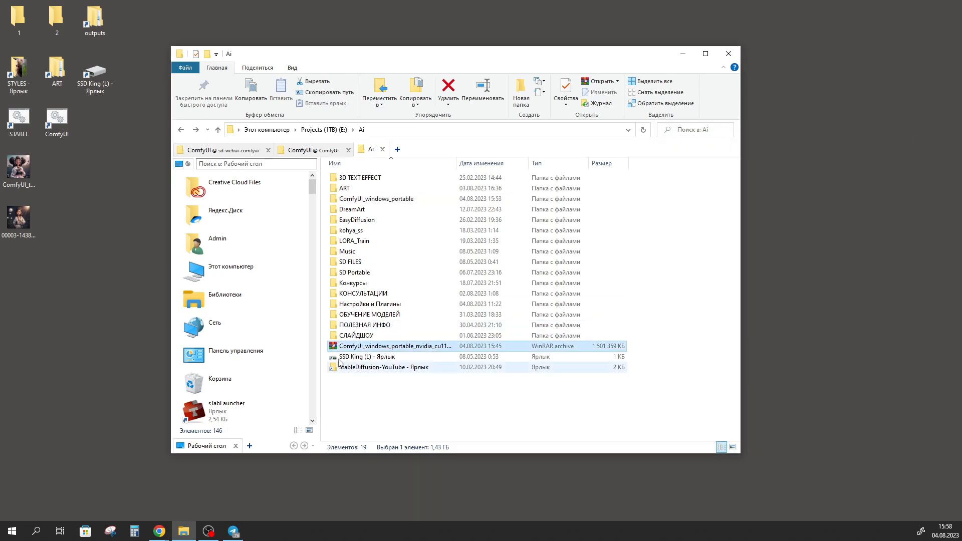
{"action": "left_click_drag", "start_coordinate": [369, 347], "coordinate": [464, 203]}
{"action": "left_click", "coordinate": [367, 199]}
{"action": "key", "text": "BackSpace"}
{"action": "key", "text": "Return"}
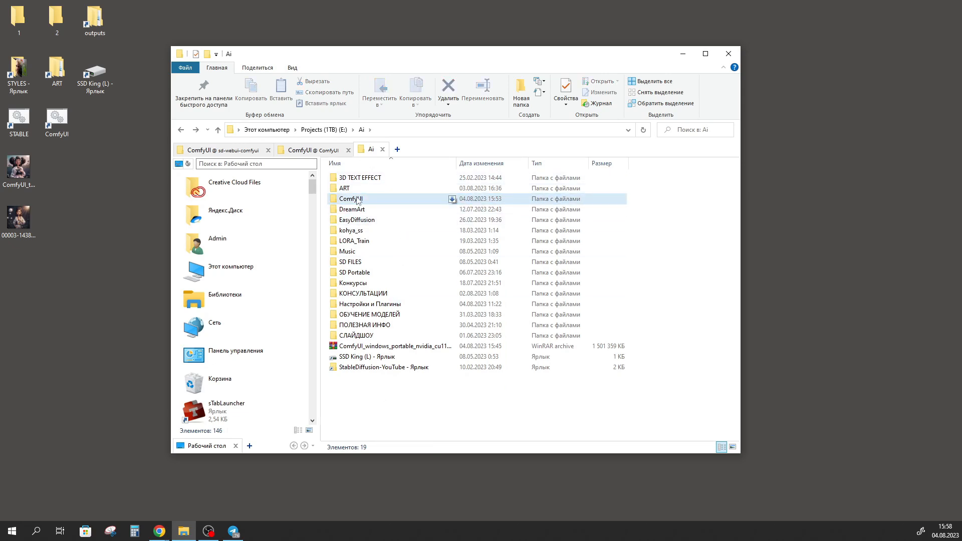
Open the renamed ComfyUI folder and examine the launch files run_cpu.bat and run_nvidia_gpu.bat
{"action": "double_click", "coordinate": [351, 199]}
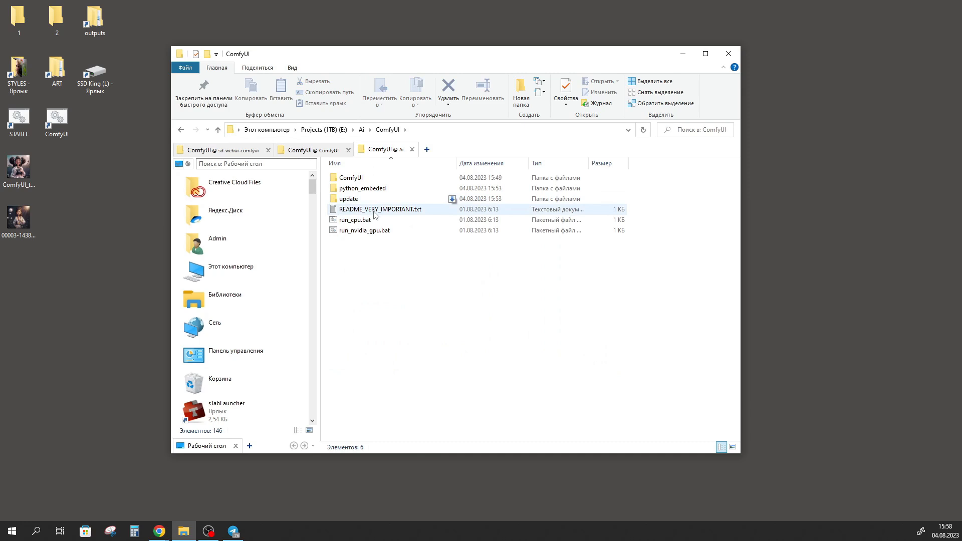
{"action": "left_click", "coordinate": [375, 220]}
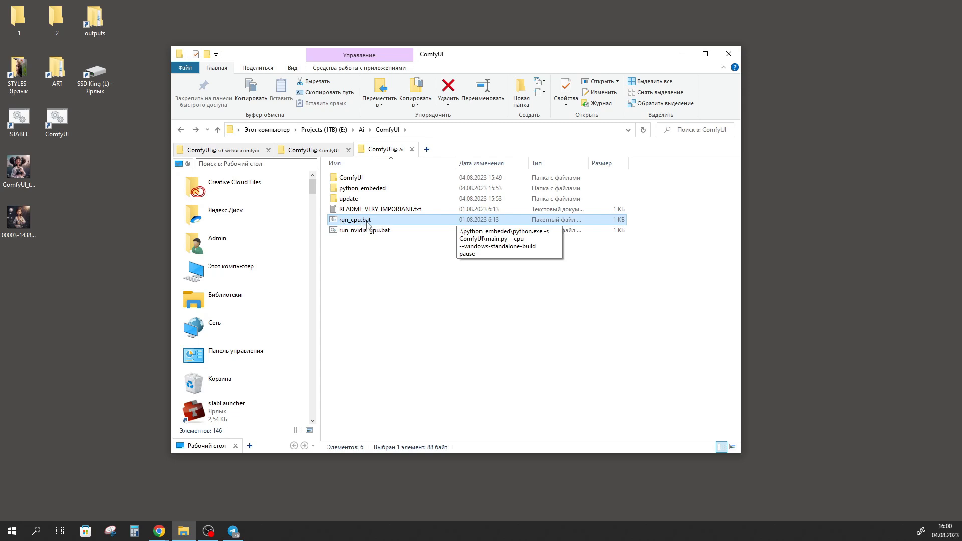
{"action": "left_click", "coordinate": [348, 232]}
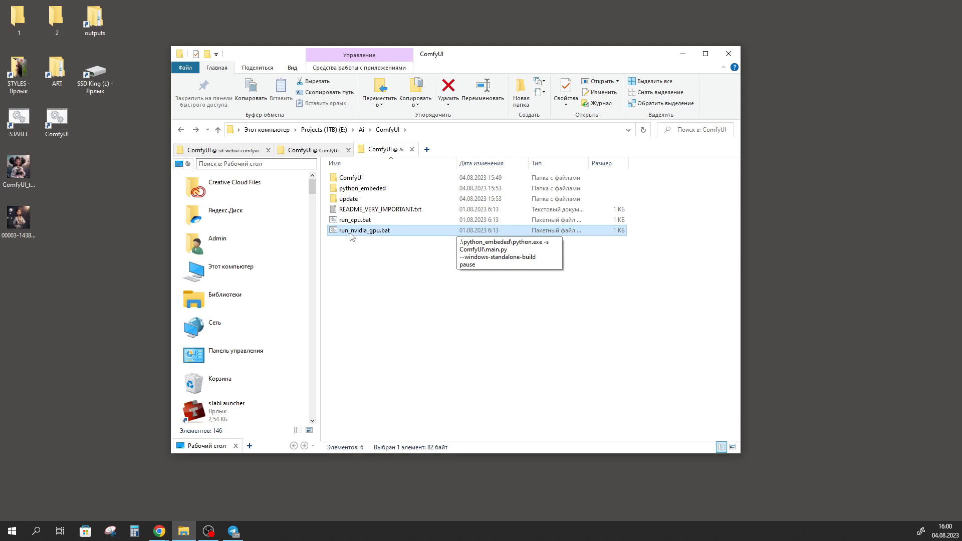
Read the update instructions in README_VERY_IMPORTANT.txt and locate update_comfyui.bat in the update folder
{"action": "left_click", "coordinate": [381, 210]}
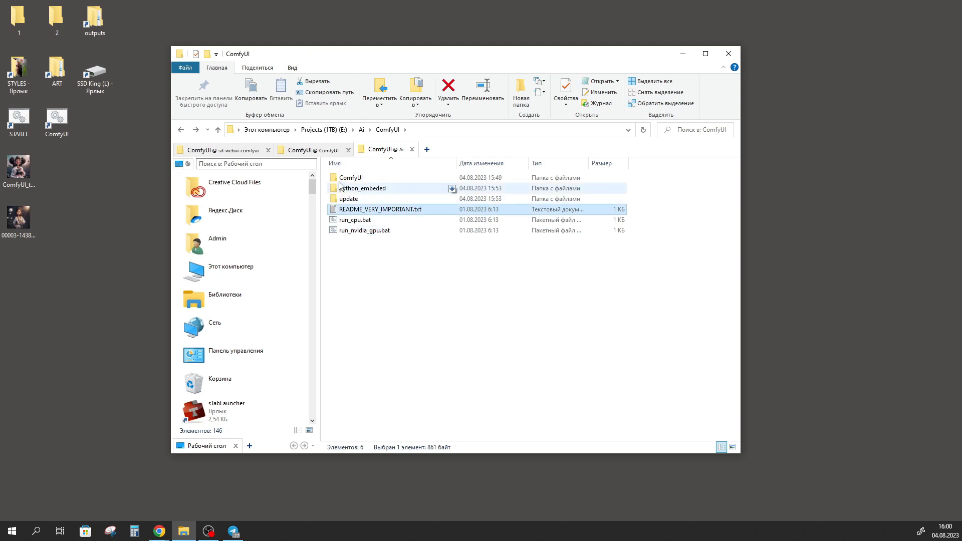
{"action": "double_click", "coordinate": [381, 210]}
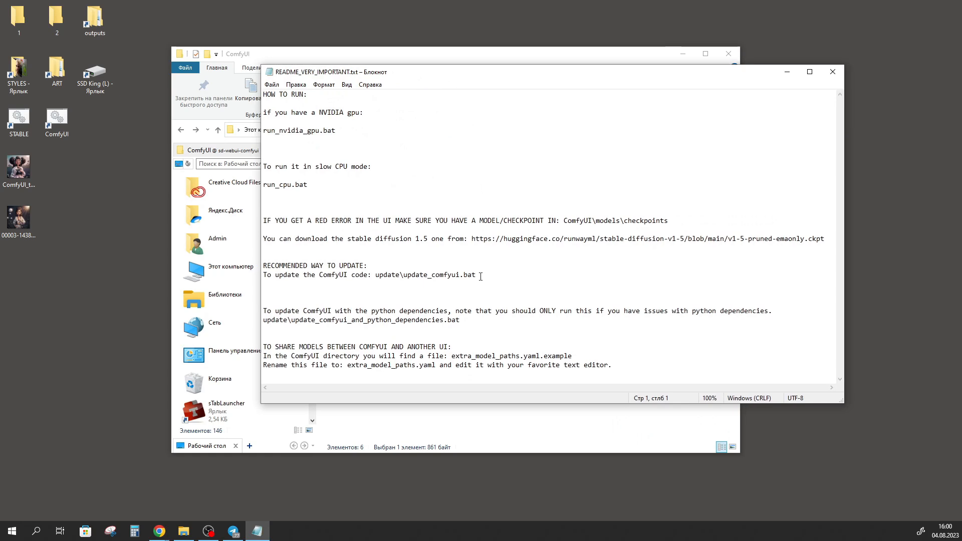
{"action": "left_click_drag", "start_coordinate": [416, 68], "coordinate": [546, 61]}
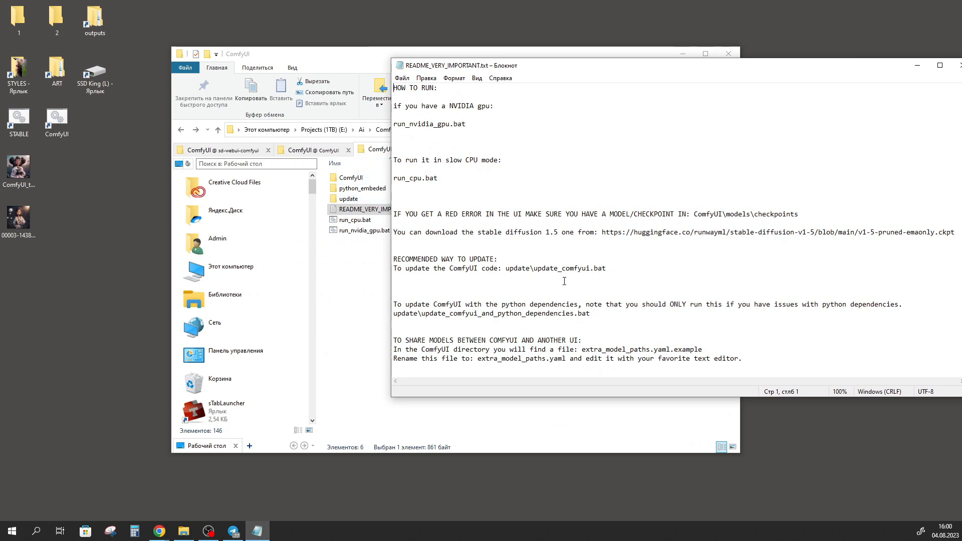
{"action": "left_click_drag", "start_coordinate": [607, 268], "coordinate": [536, 268]}
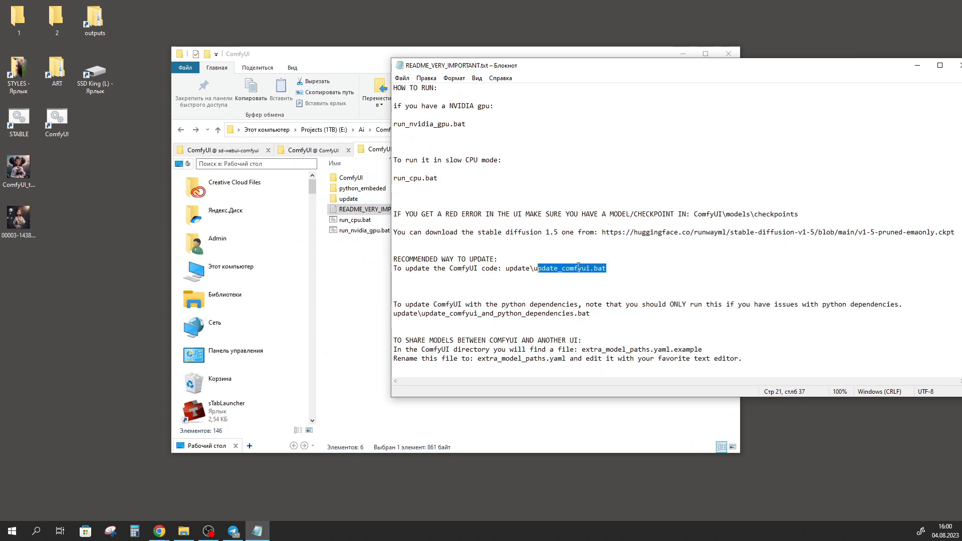
{"action": "double_click", "coordinate": [348, 198]}
{"action": "left_click", "coordinate": [349, 190]}
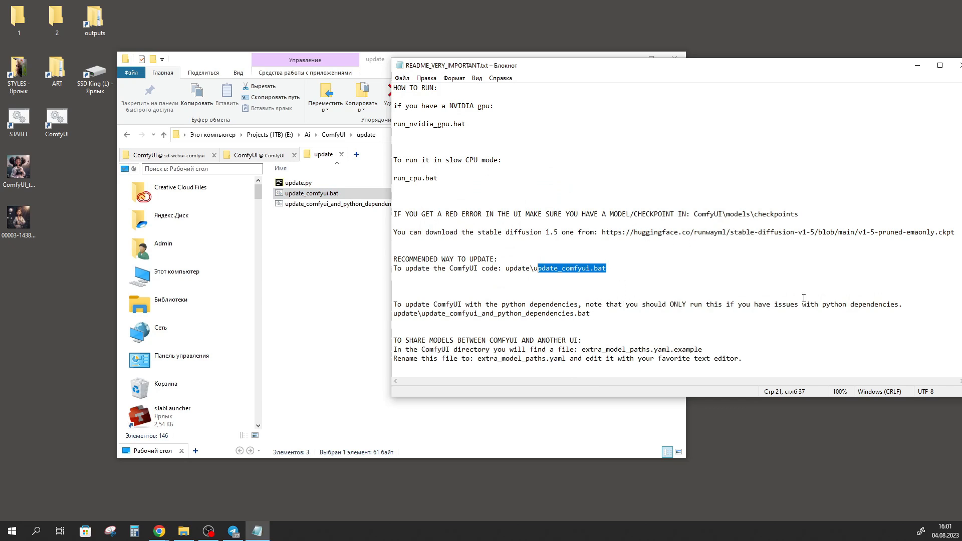
Examine the python dependencies update note in README_VERY_IMPORTANT.txt and look through the portable ComfyUI folder and its inner ComfyUI subfolder
{"action": "left_click_drag", "start_coordinate": [593, 314], "coordinate": [418, 314]}
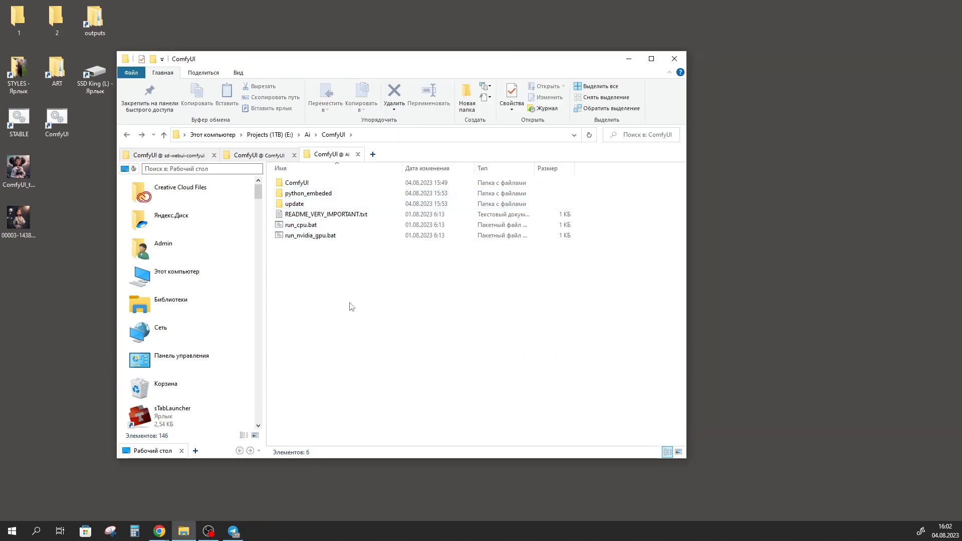
{"action": "left_click_drag", "start_coordinate": [348, 284], "coordinate": [293, 191]}
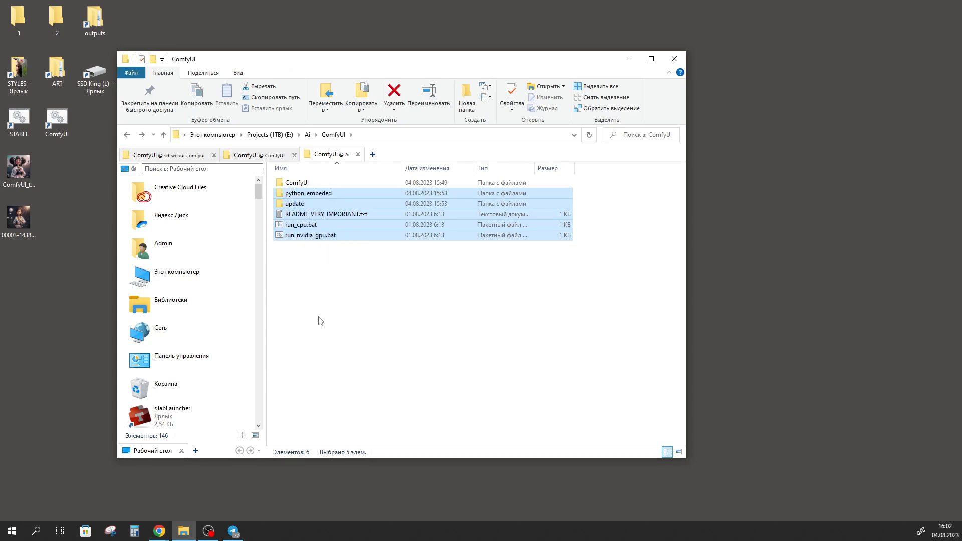
{"action": "left_click", "coordinate": [335, 311]}
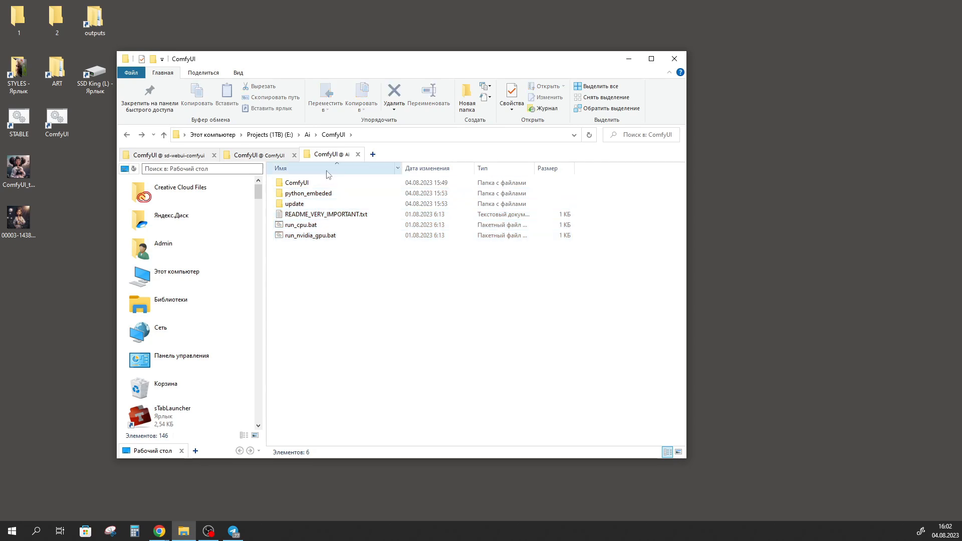
{"action": "left_click", "coordinate": [308, 184]}
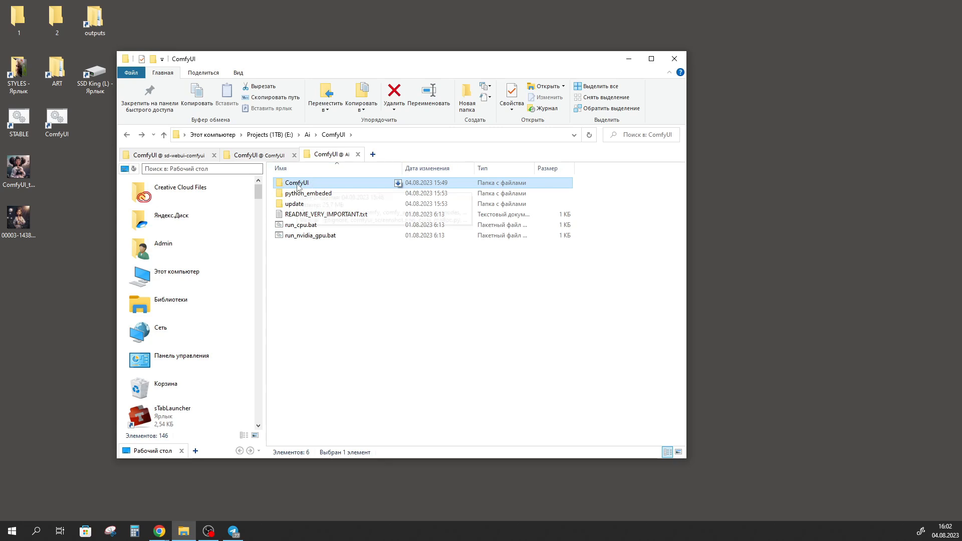
{"action": "double_click", "coordinate": [307, 184]}
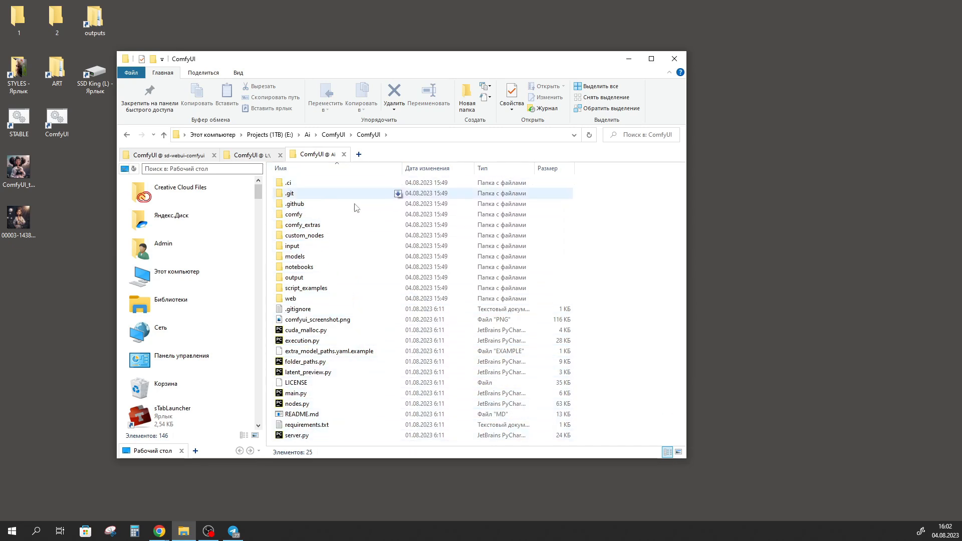
{"action": "key", "text": "alt+Left"}
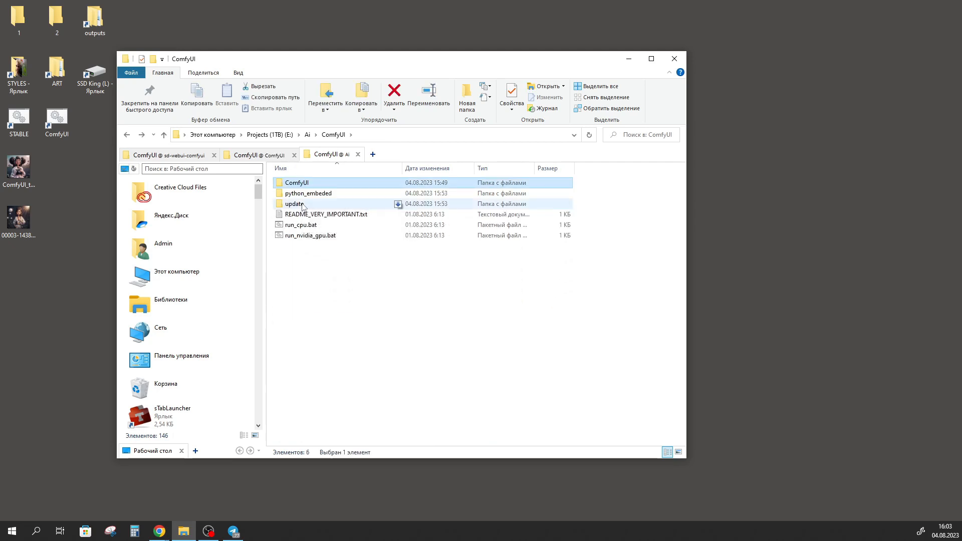
Run update_comfyui.bat from the update folder and dismiss its console once the update is done
{"action": "double_click", "coordinate": [303, 205]}
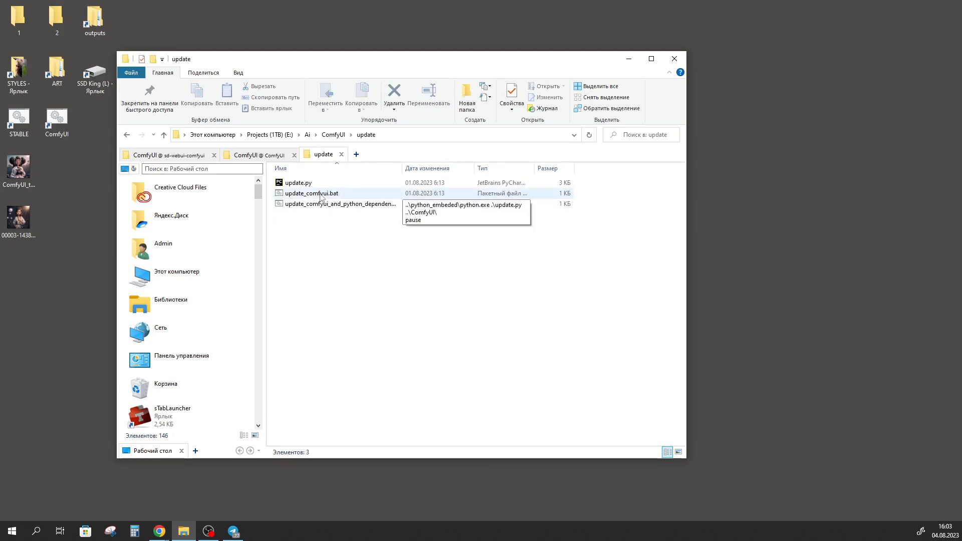
{"action": "double_click", "coordinate": [321, 196]}
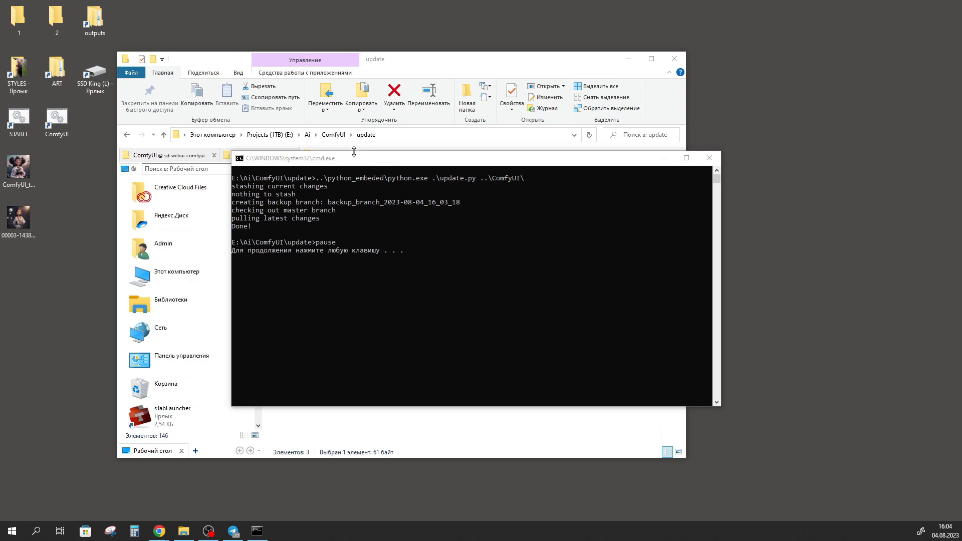
{"action": "left_click", "coordinate": [404, 249]}
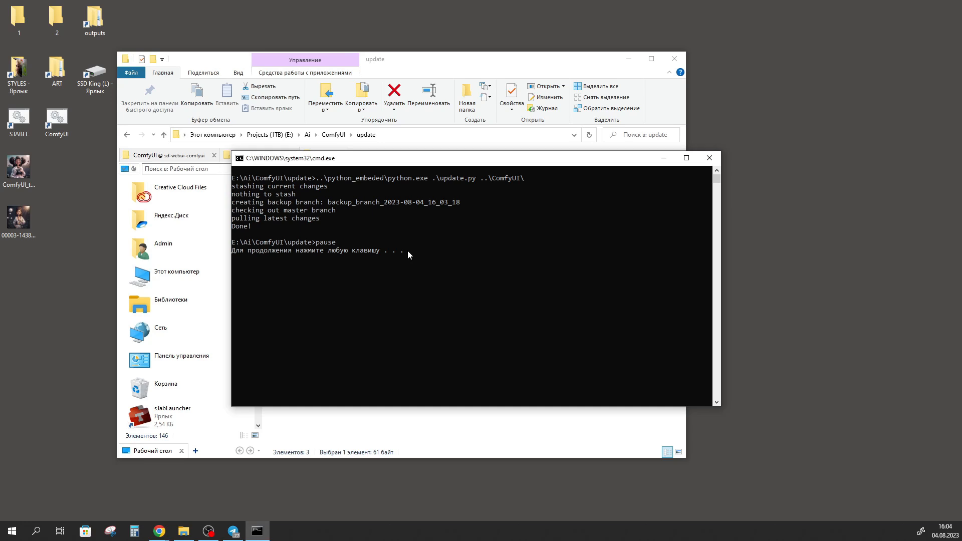
{"action": "key", "text": "Return"}
Start ComfyUI with run_nvidia_gpu.bat from its main folder and try to queue the default workflow
{"action": "left_click", "coordinate": [164, 135]}
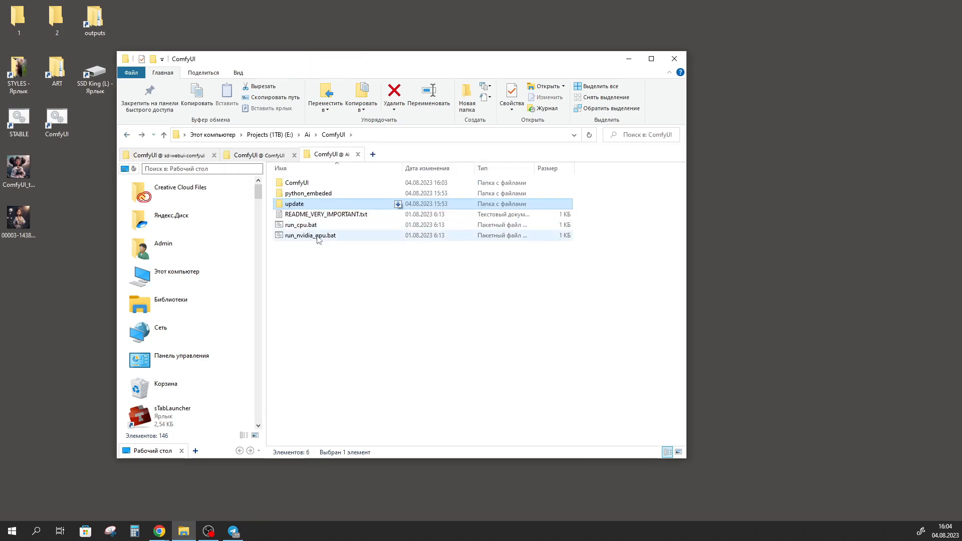
{"action": "mouse_move", "coordinate": [314, 239]}
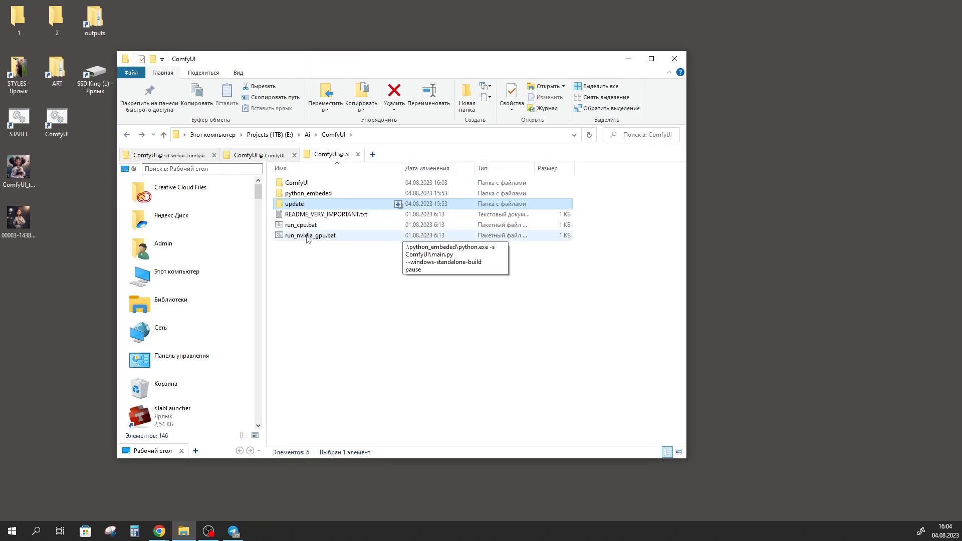
{"action": "double_click", "coordinate": [308, 235]}
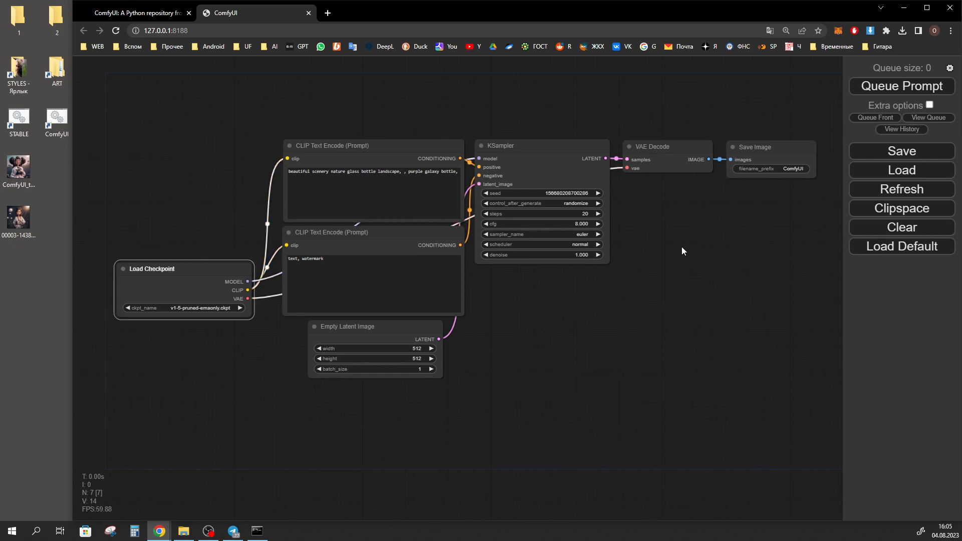
{"action": "left_click", "coordinate": [905, 88]}
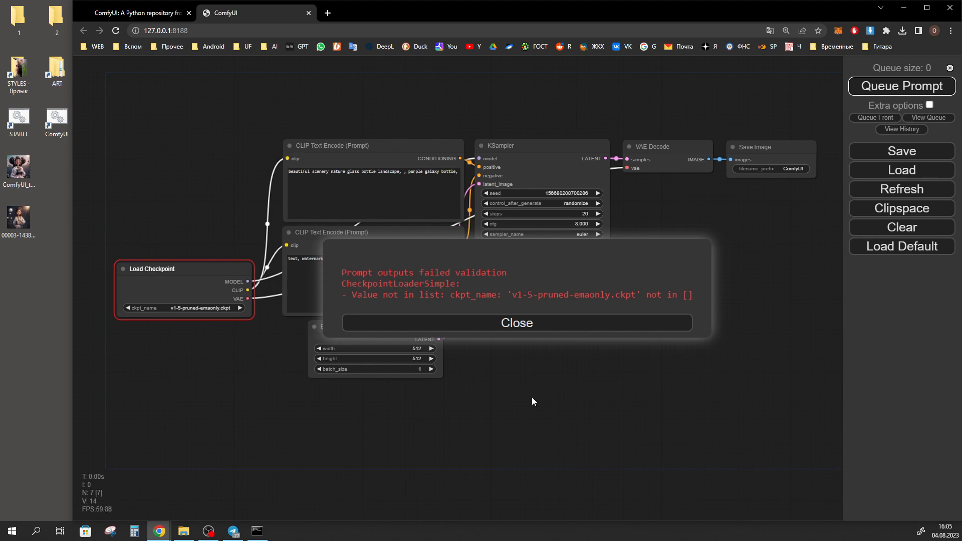
{"action": "left_click", "coordinate": [545, 326]}
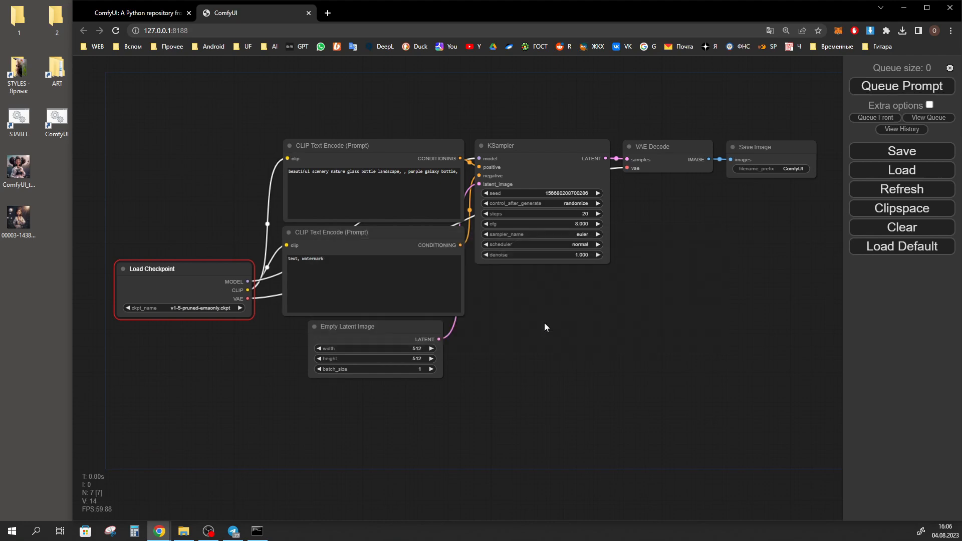
Close the ComfyUI page, put the browser away and shut down the ComfyUI server console
{"action": "left_click", "coordinate": [309, 13]}
{"action": "left_click", "coordinate": [904, 8]}
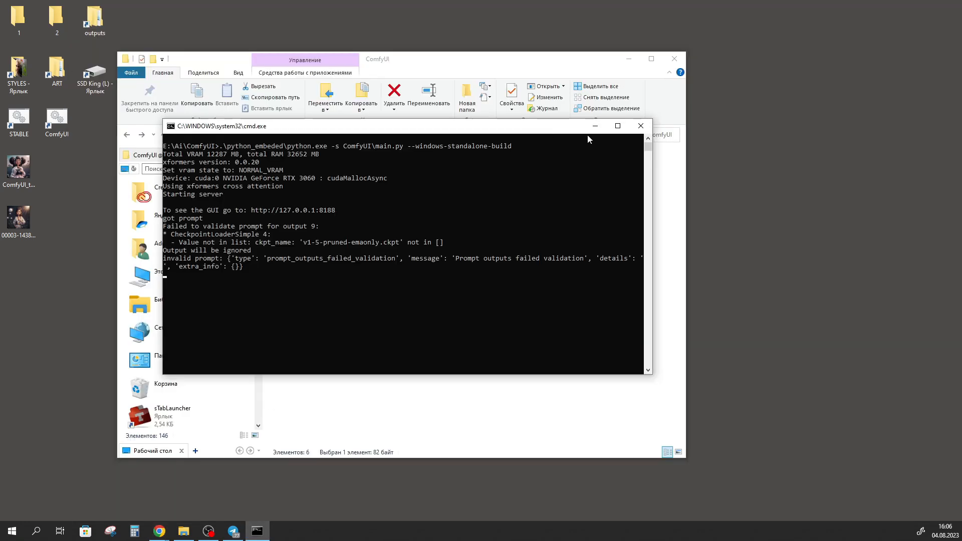
{"action": "left_click", "coordinate": [641, 125]}
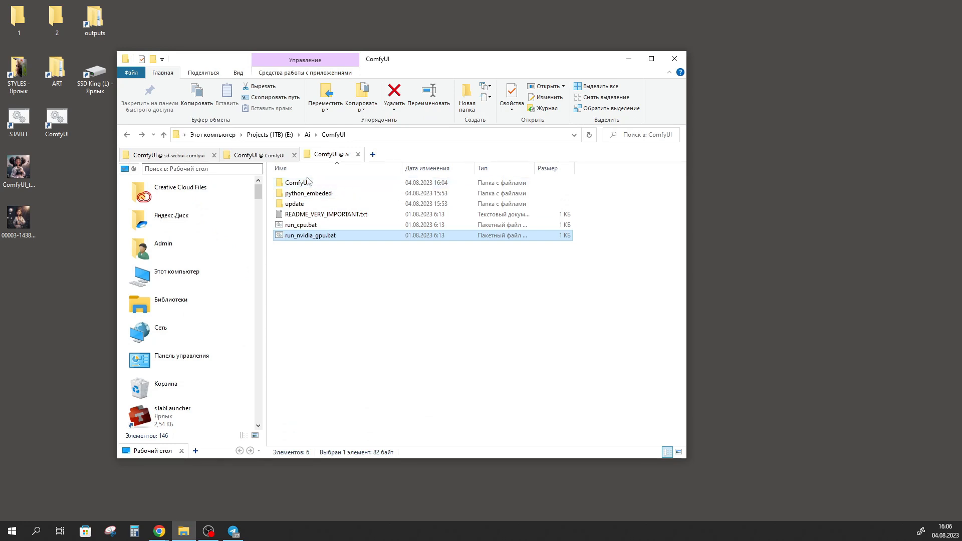
Open the models folder inside the inner ComfyUI folder and examine its checkpoints subfolder
{"action": "double_click", "coordinate": [302, 183]}
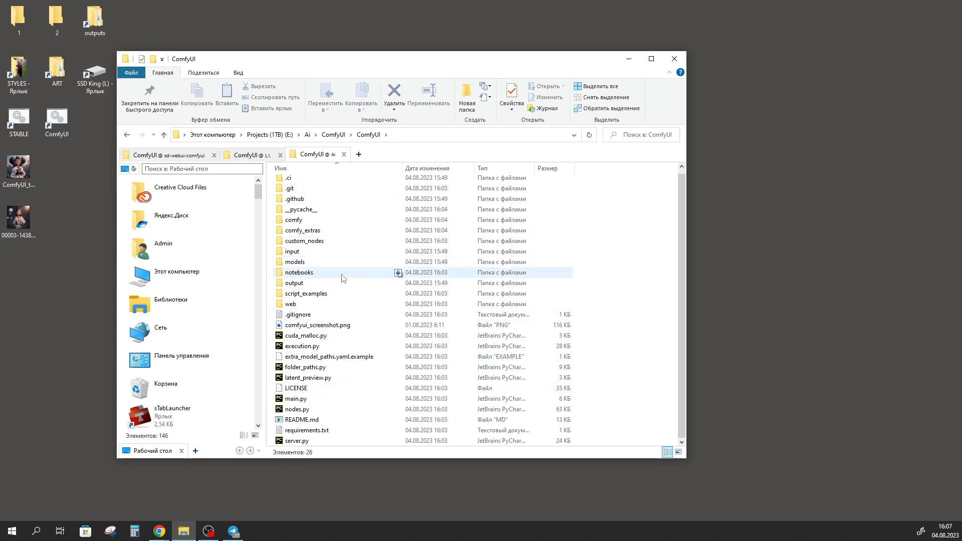
{"action": "double_click", "coordinate": [304, 264]}
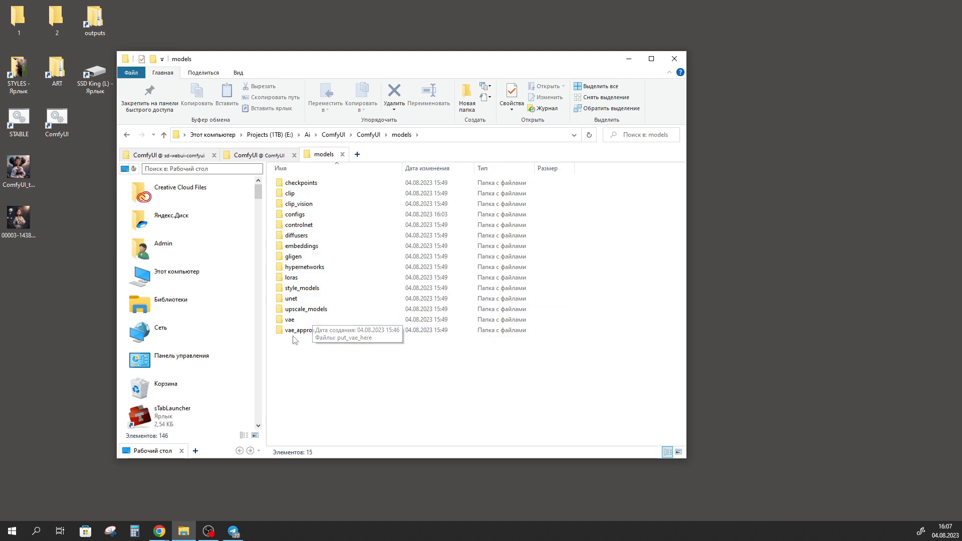
{"action": "double_click", "coordinate": [306, 183]}
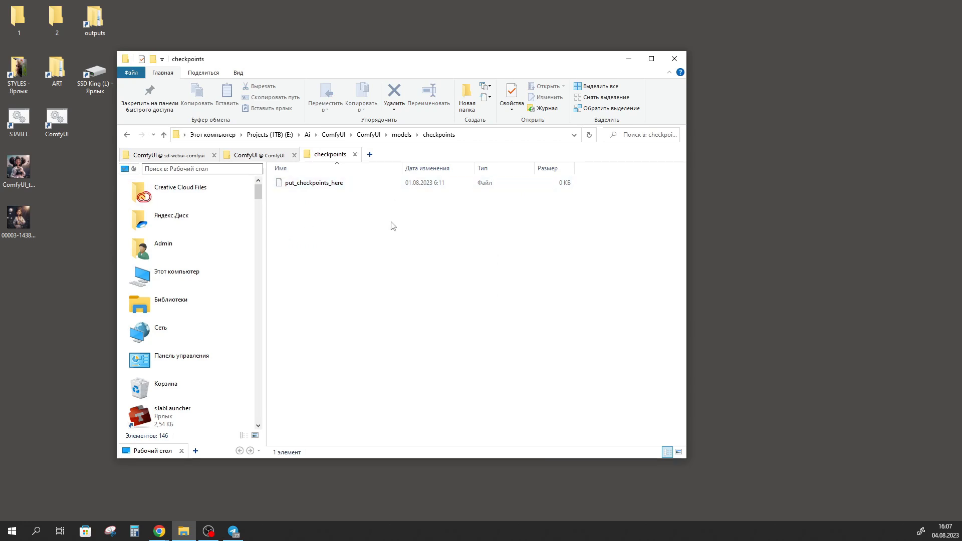
Examine the loras, embeddings, controlnet, vae and checkpoints subfolders in the models folder
{"action": "key", "text": "BackSpace"}
{"action": "left_click", "coordinate": [307, 279]}
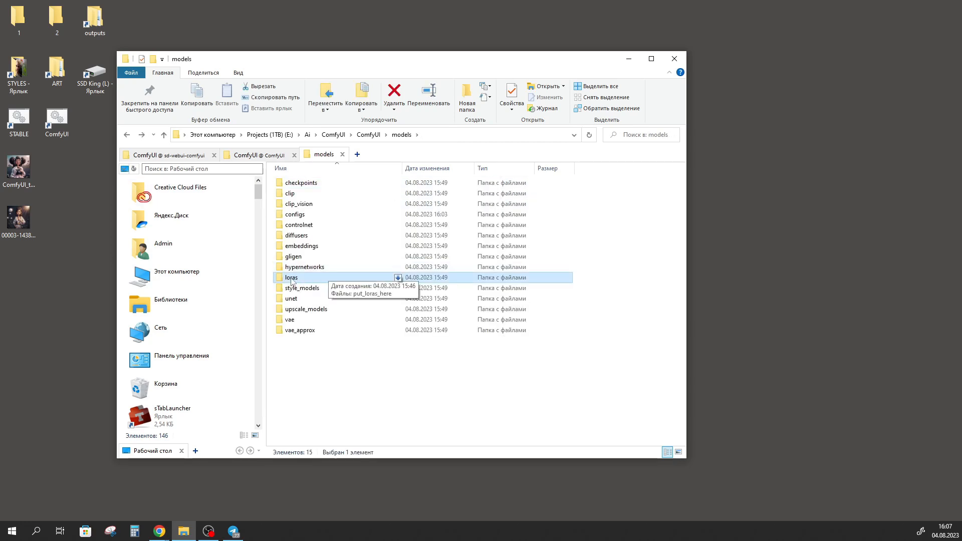
{"action": "left_click", "coordinate": [294, 246]}
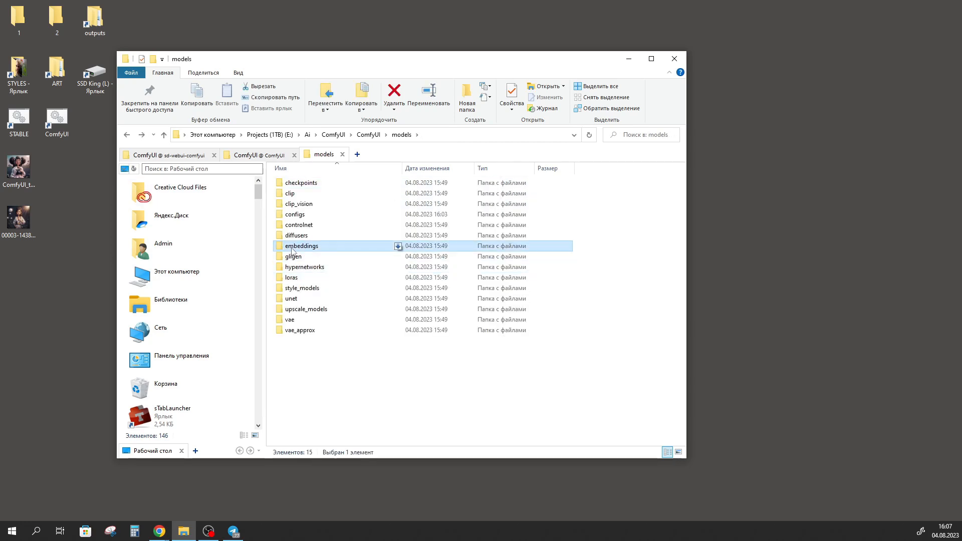
{"action": "left_click", "coordinate": [291, 227]}
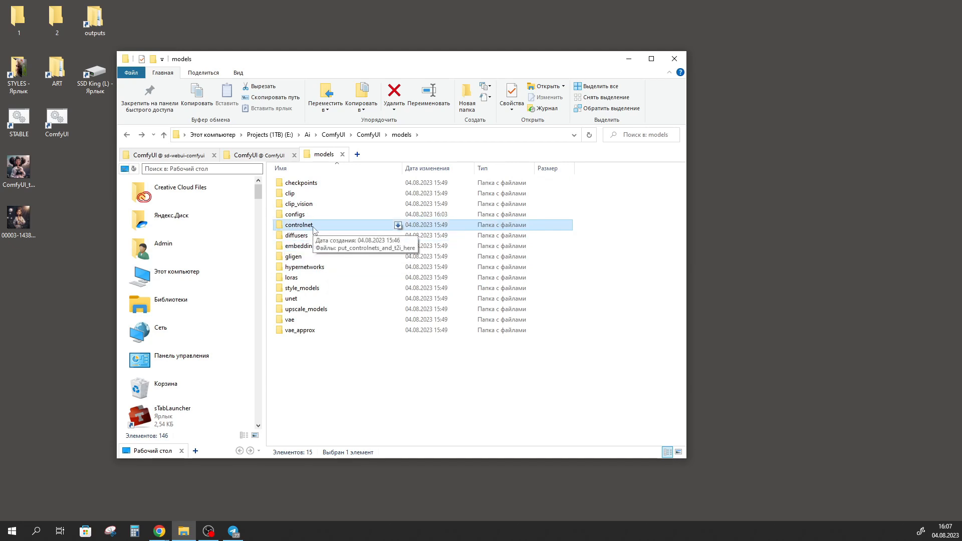
{"action": "left_click", "coordinate": [314, 321]}
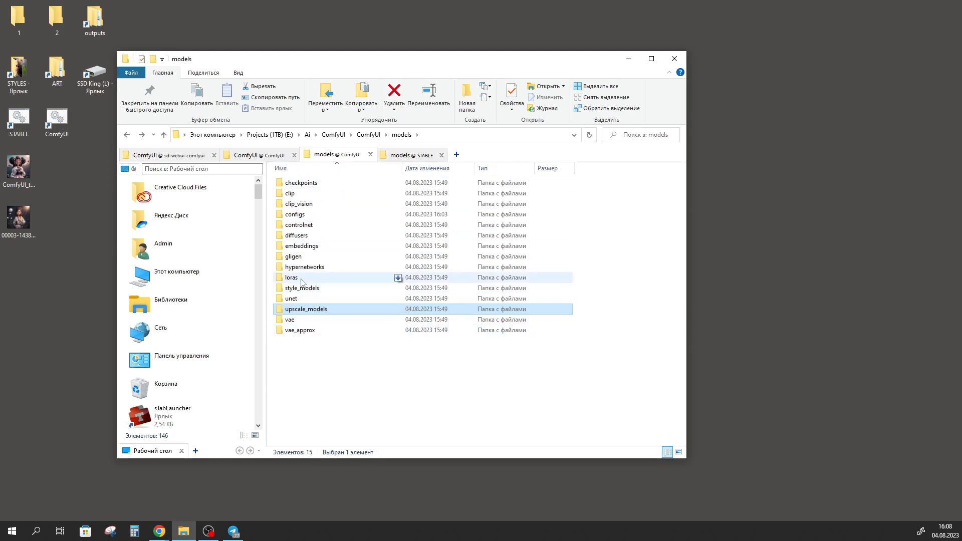
{"action": "left_click", "coordinate": [393, 277]}
{"action": "left_click", "coordinate": [393, 182]}
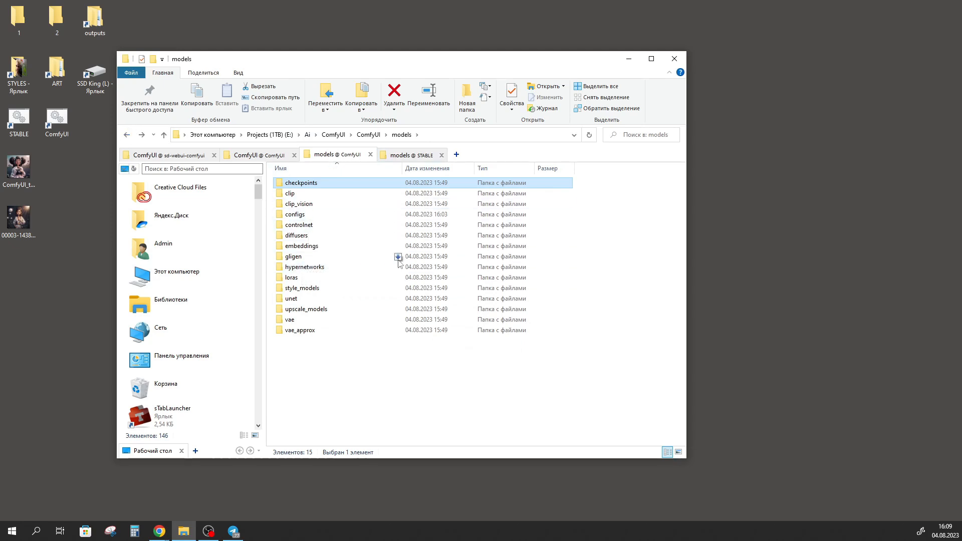
Rename extra_model_paths.yaml.example in the inner ComfyUI folder as extra_model_paths.yaml, accepting the extension change
{"action": "left_click", "coordinate": [128, 135]}
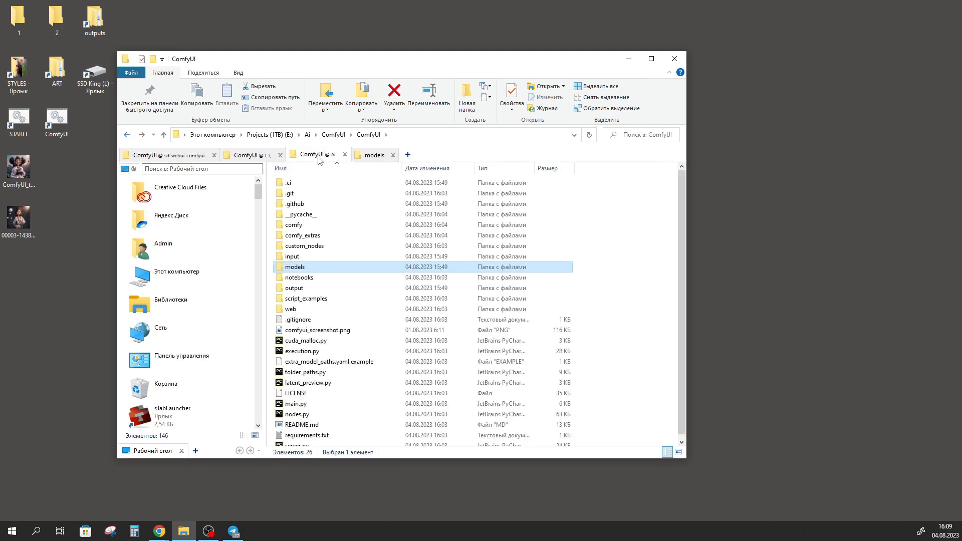
{"action": "left_click", "coordinate": [282, 357]}
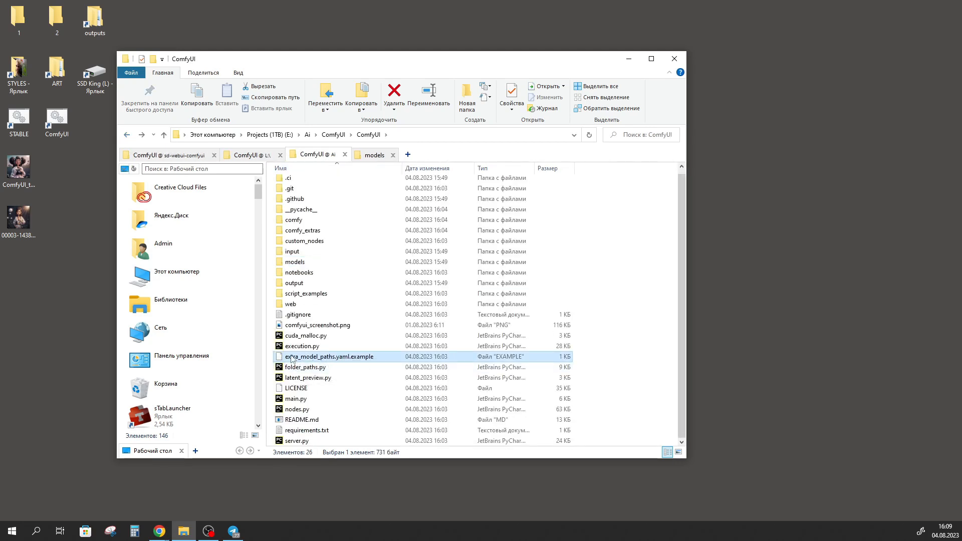
{"action": "left_click", "coordinate": [355, 357]}
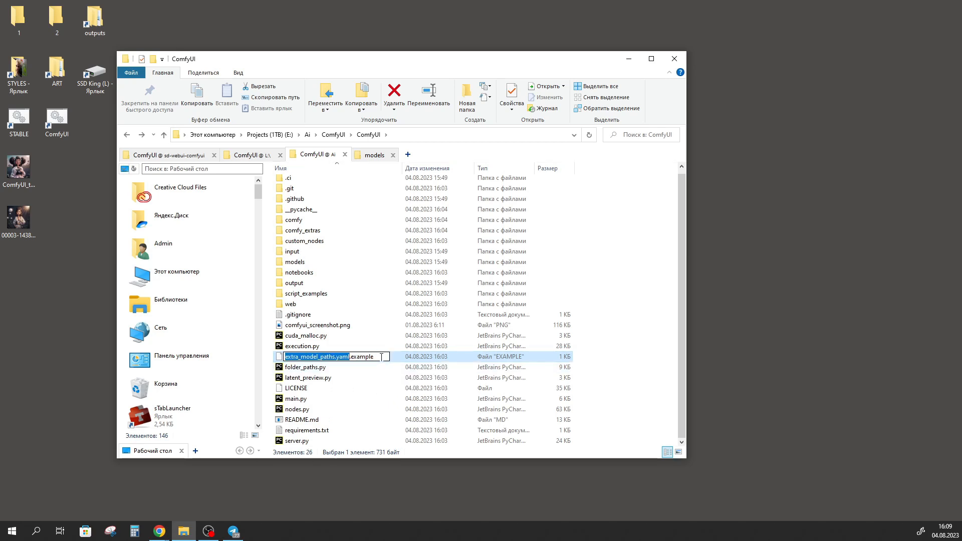
{"action": "left_click", "coordinate": [381, 358]}
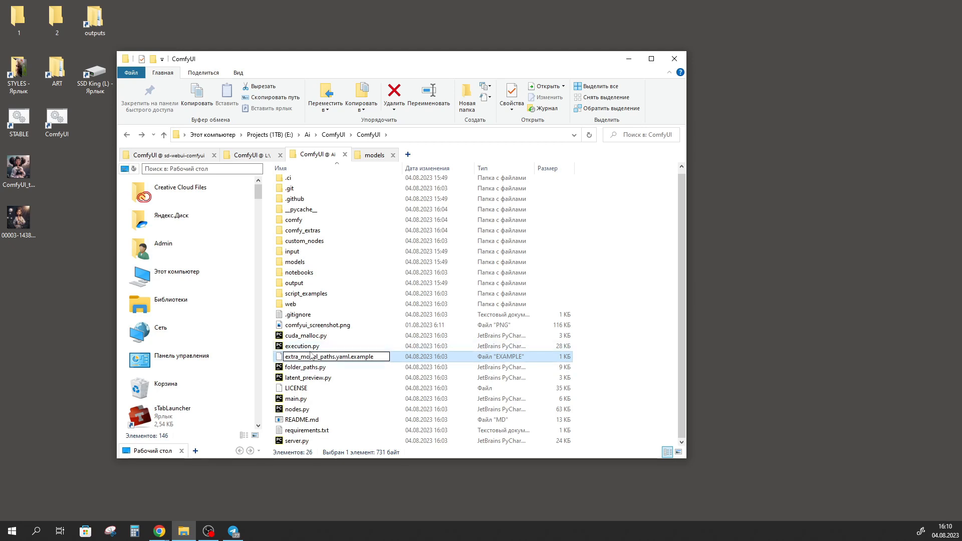
{"action": "left_click_drag", "start_coordinate": [380, 357], "coordinate": [353, 360]}
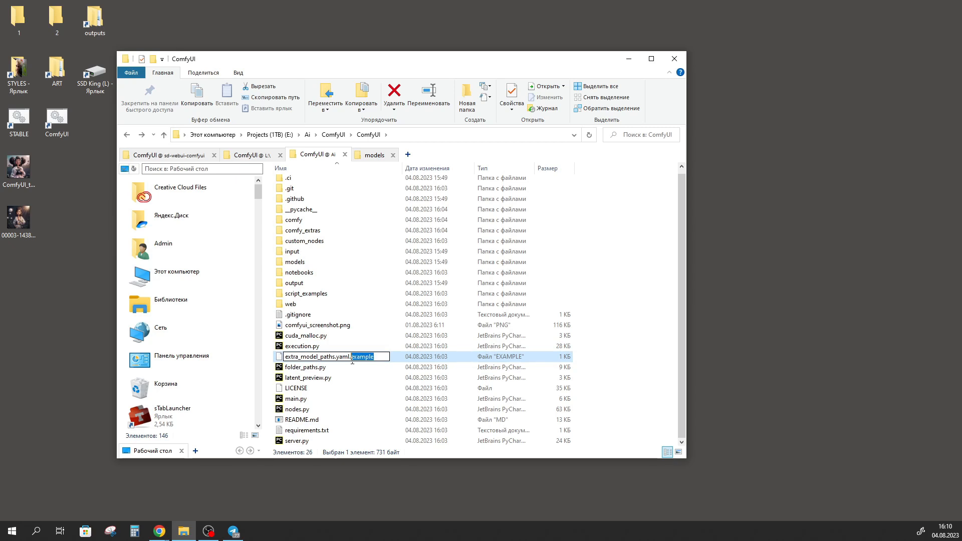
{"action": "key", "text": "Delete"}
{"action": "key", "text": "Return"}
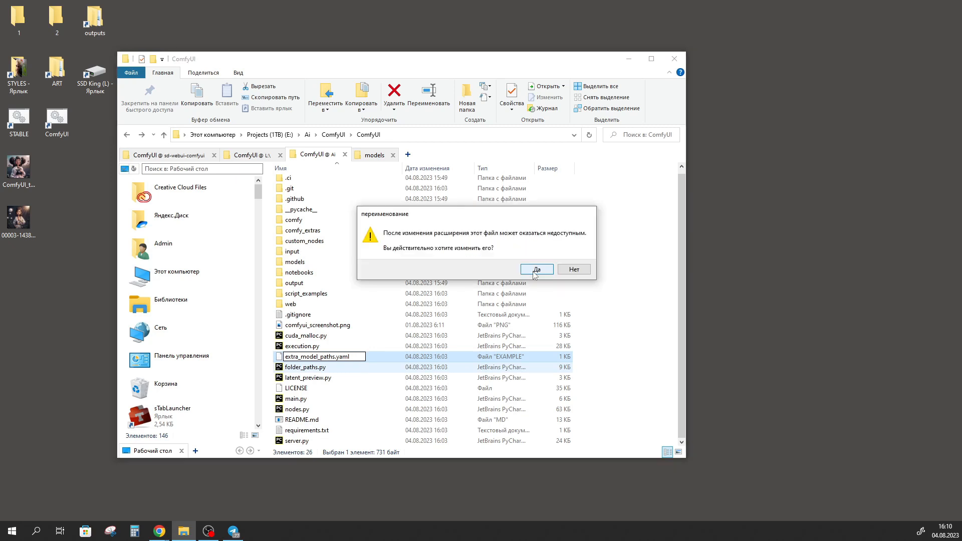
{"action": "left_click", "coordinate": [536, 270]}
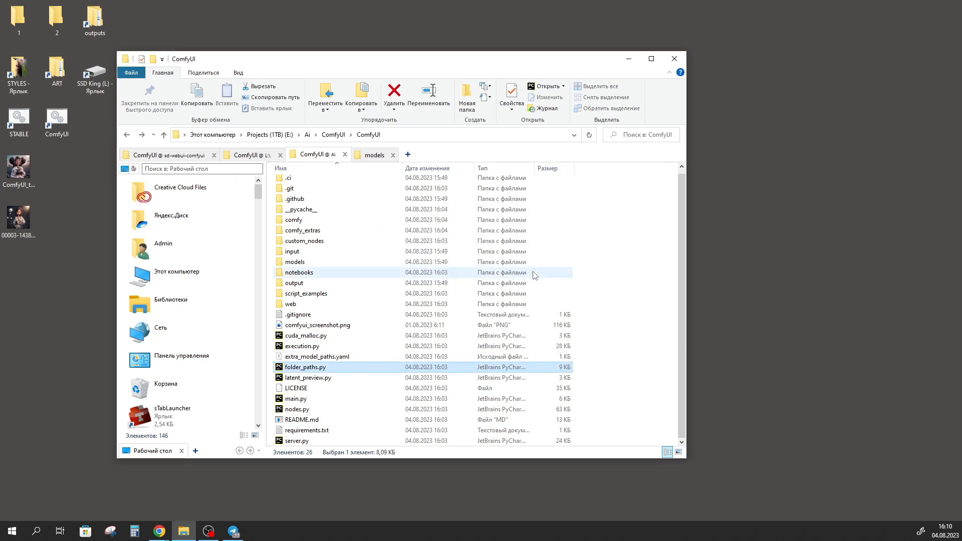
Open extra_model_paths.yaml in Notepad++ and select the placeholder base_path value in the a111 section
{"action": "right_click", "coordinate": [327, 359]}
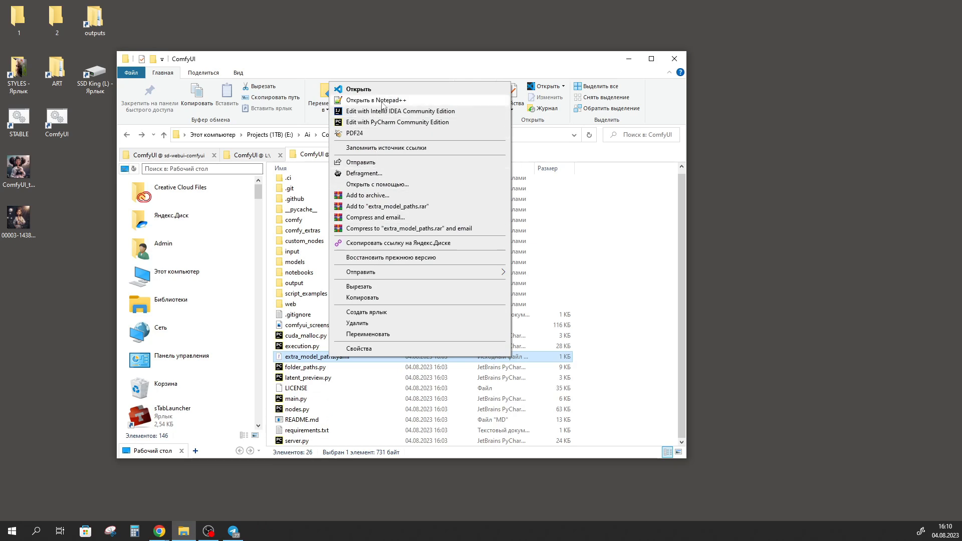
{"action": "left_click", "coordinate": [382, 102]}
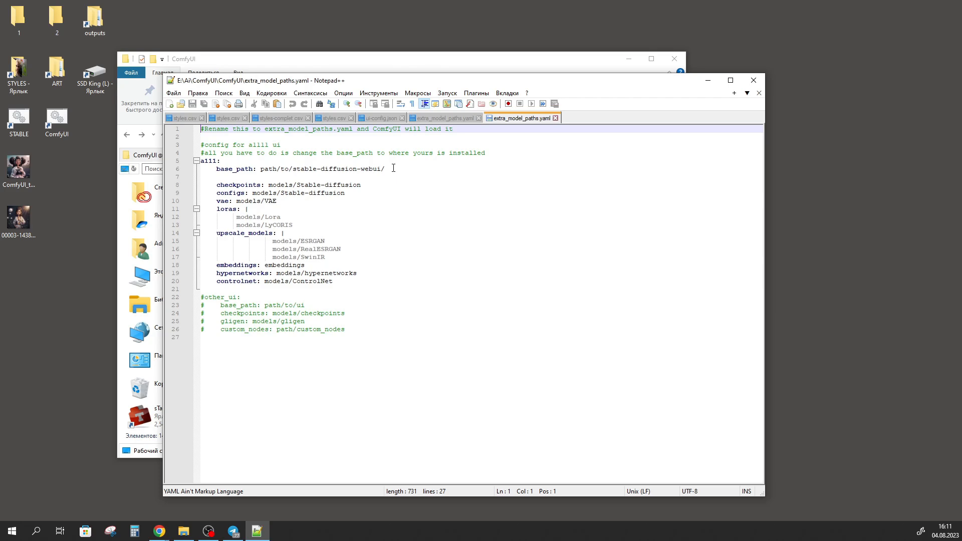
{"action": "left_click_drag", "start_coordinate": [394, 168], "coordinate": [260, 169]}
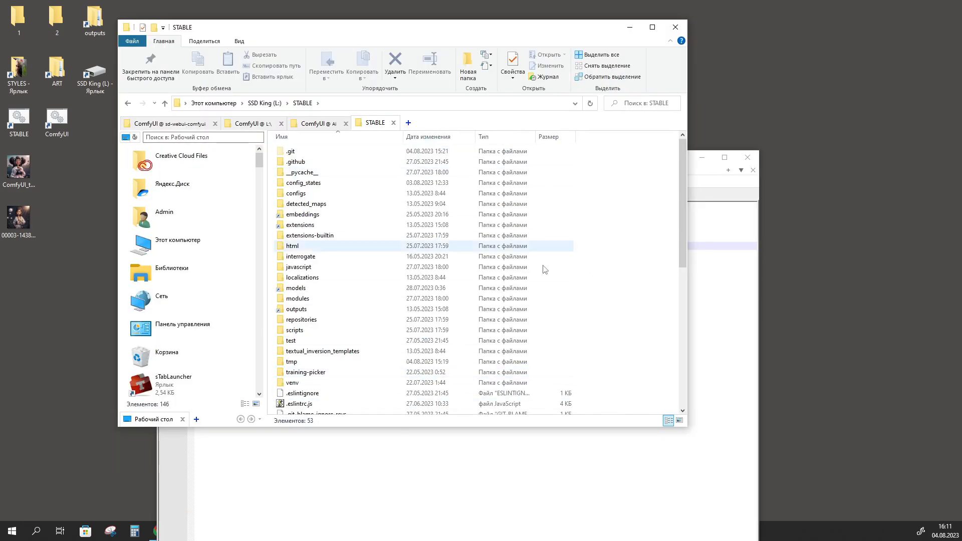
Copy the STABLE folder's path, set it as the a111 base_path (L:\STABLE) in extra_model_paths.yaml, then save the file and close Notepad++
{"action": "left_click", "coordinate": [393, 103]}
{"action": "key", "text": "ctrl+c"}
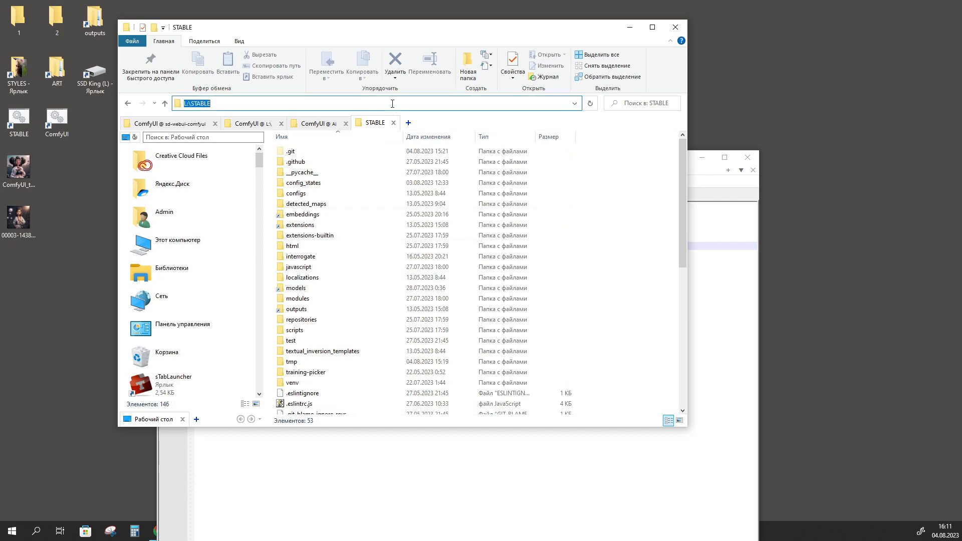
{"action": "right_click", "coordinate": [193, 107]}
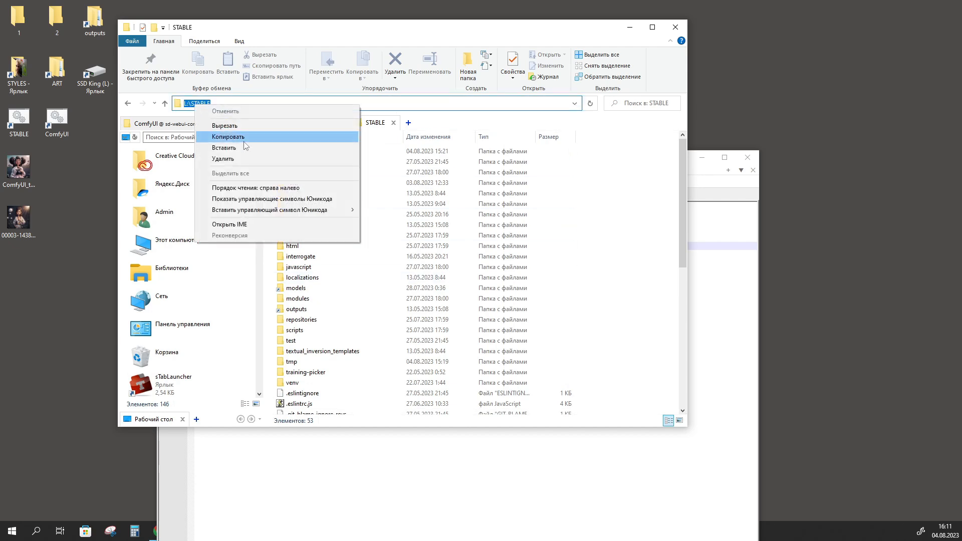
{"action": "left_click", "coordinate": [235, 141]}
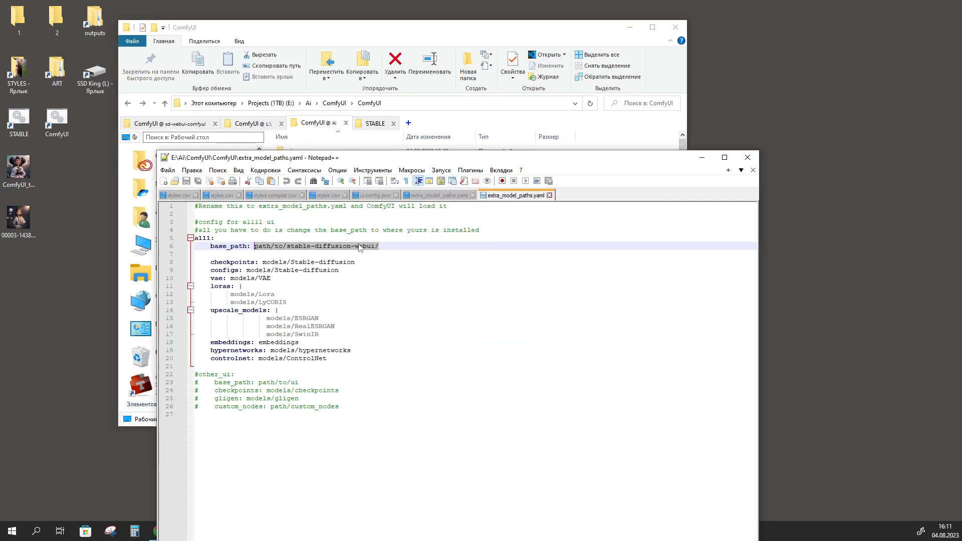
{"action": "right_click", "coordinate": [359, 247]}
{"action": "left_click", "coordinate": [381, 272]}
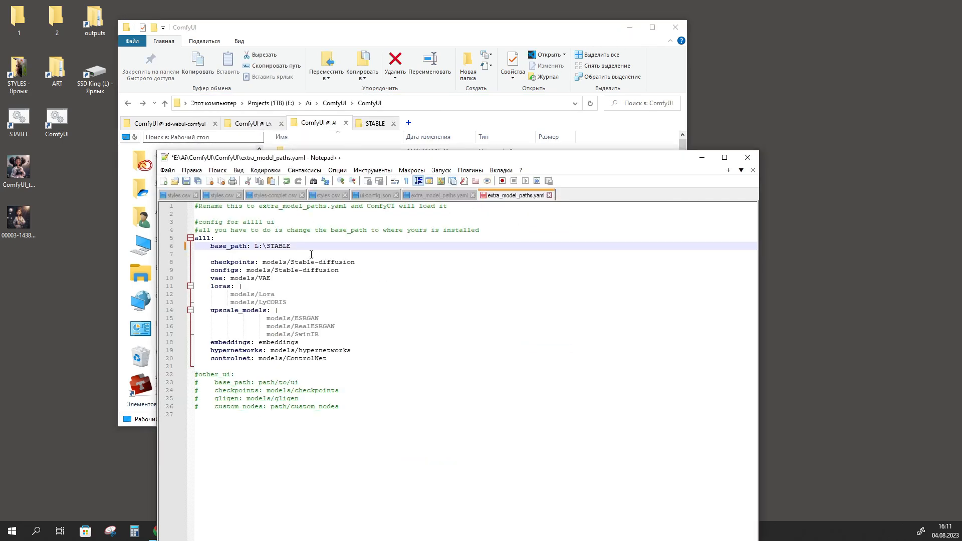
{"action": "left_click", "coordinate": [187, 181]}
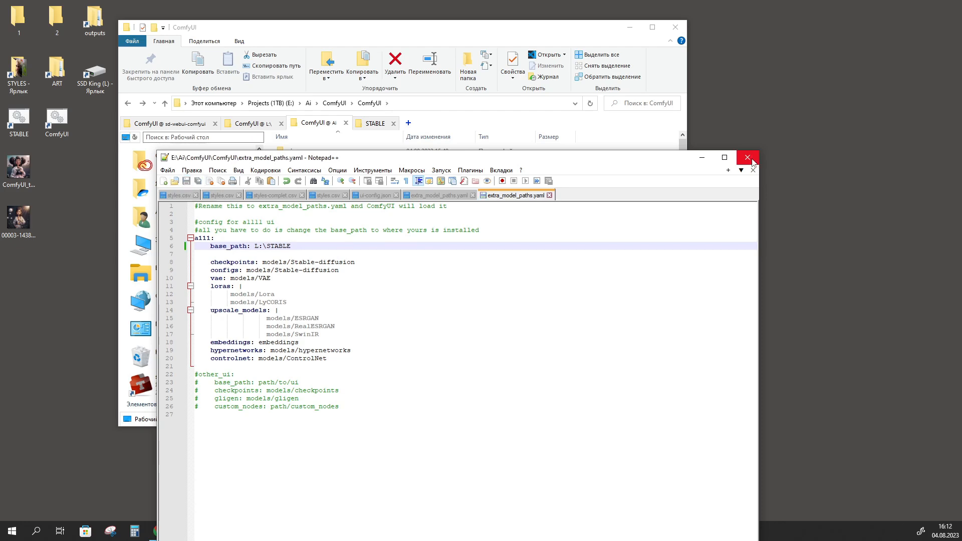
{"action": "left_click", "coordinate": [746, 157]}
Return to the outer ComfyUI folder and launch ComfyUI with run_nvidia_gpu.bat
{"action": "left_click", "coordinate": [334, 103]}
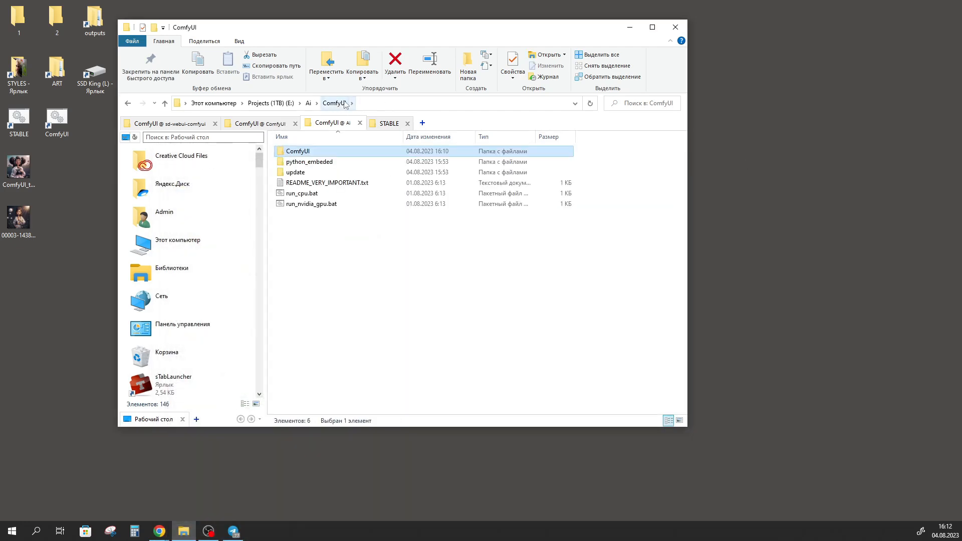
{"action": "left_click", "coordinate": [302, 205]}
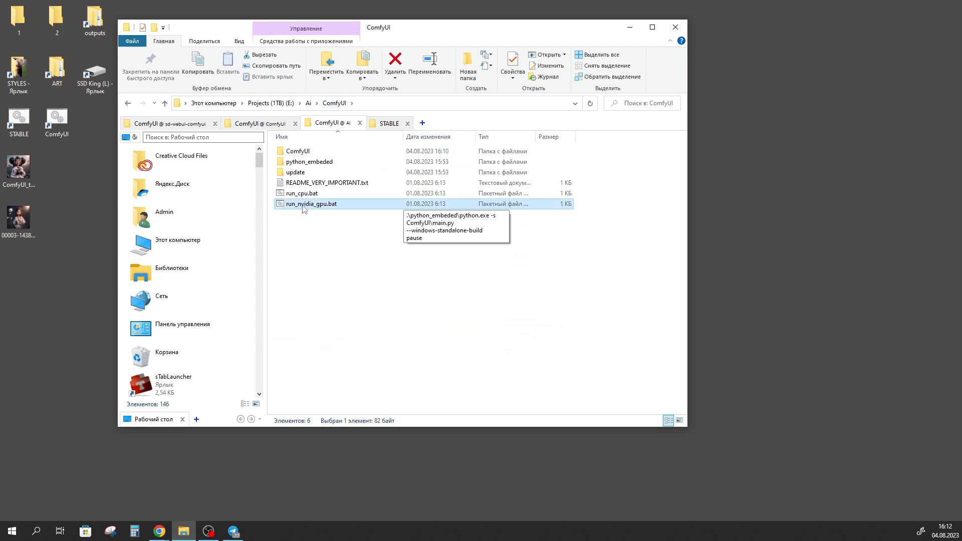
{"action": "double_click", "coordinate": [304, 204]}
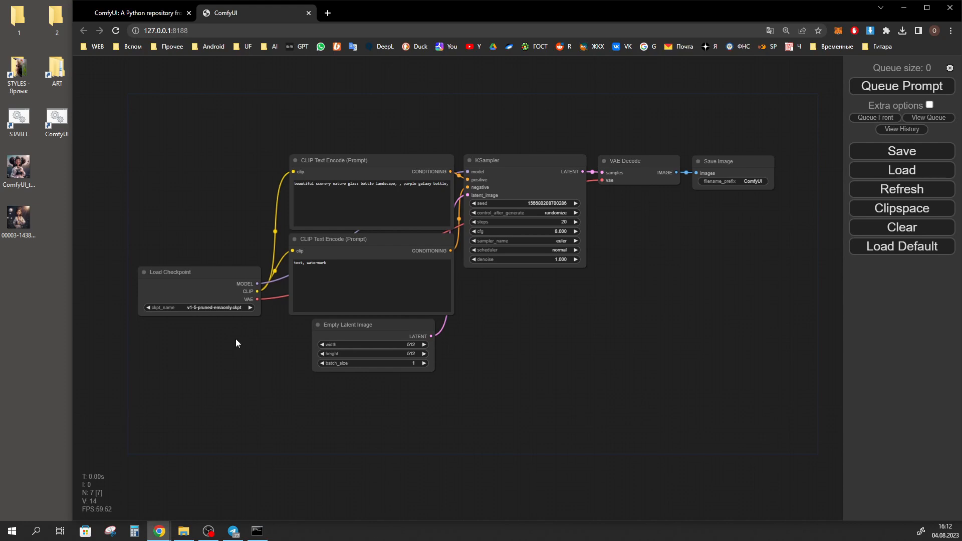
Look through the available checkpoints in the Load Checkpoint node and choose FAVORITE--\amiReal_V2.safetensors
{"action": "left_click", "coordinate": [219, 294]}
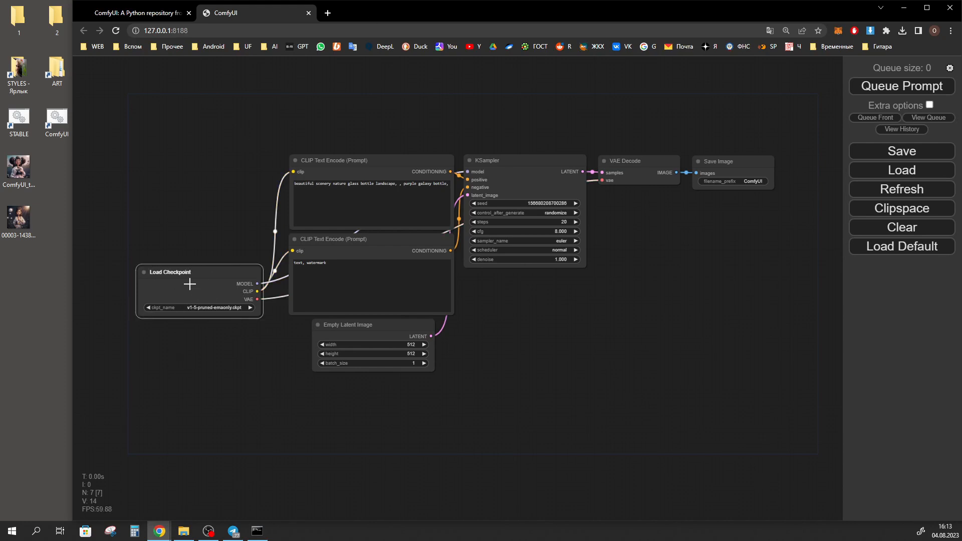
{"action": "left_click", "coordinate": [216, 307]}
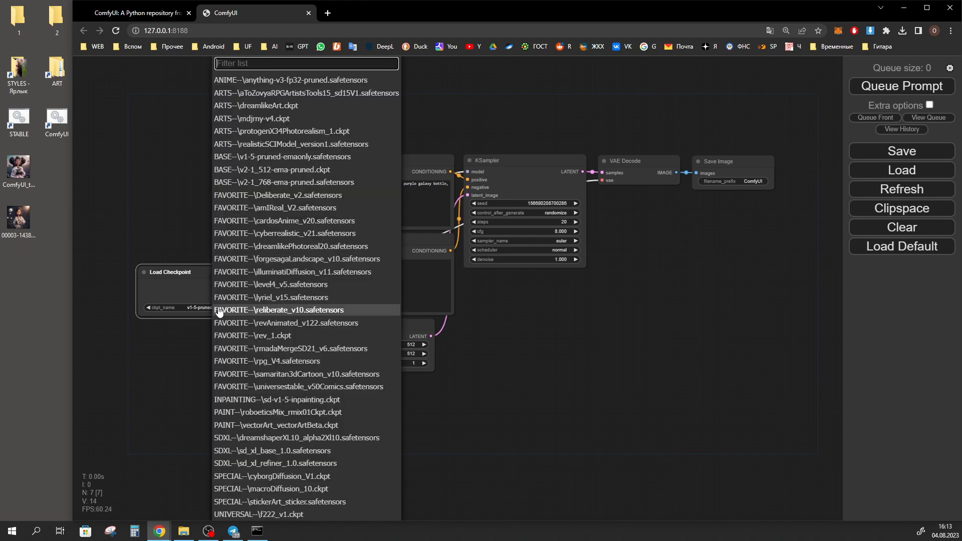
{"action": "scroll", "coordinate": [275, 295], "scroll_direction": "up", "scroll_amount": 5}
{"action": "scroll", "coordinate": [278, 295], "scroll_direction": "down", "scroll_amount": 14}
{"action": "scroll", "coordinate": [279, 300], "scroll_direction": "down", "scroll_amount": 5}
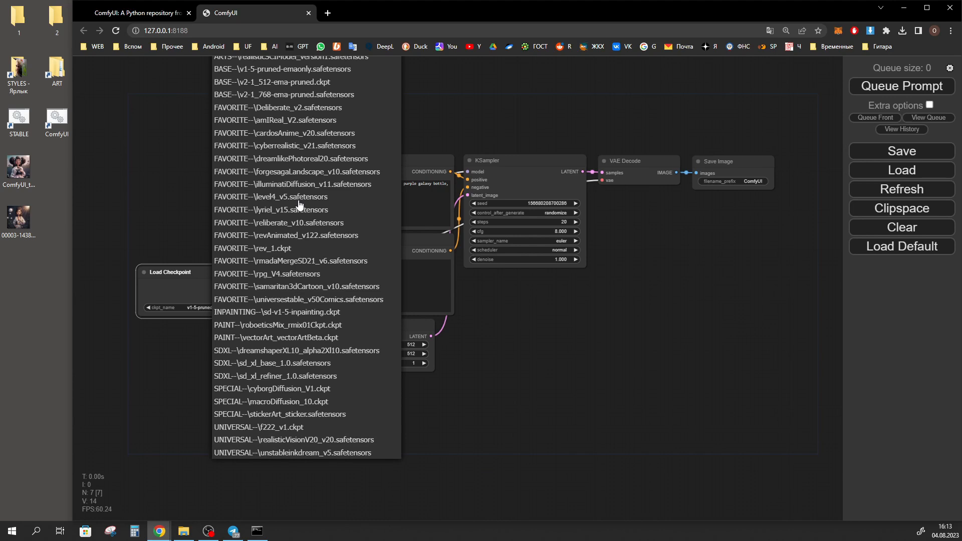
{"action": "scroll", "coordinate": [261, 140], "scroll_direction": "up", "scroll_amount": 5}
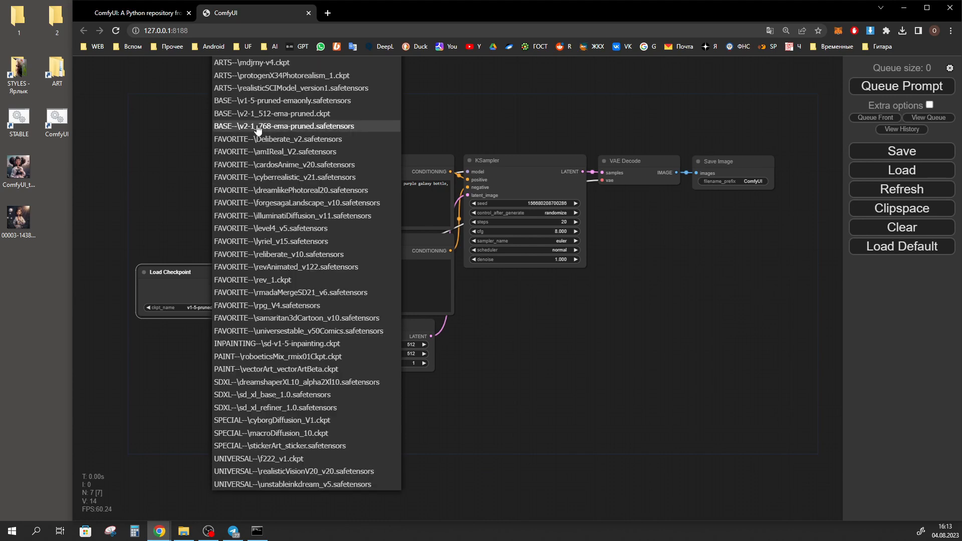
{"action": "left_click", "coordinate": [286, 153]}
{"action": "left_click", "coordinate": [257, 531]}
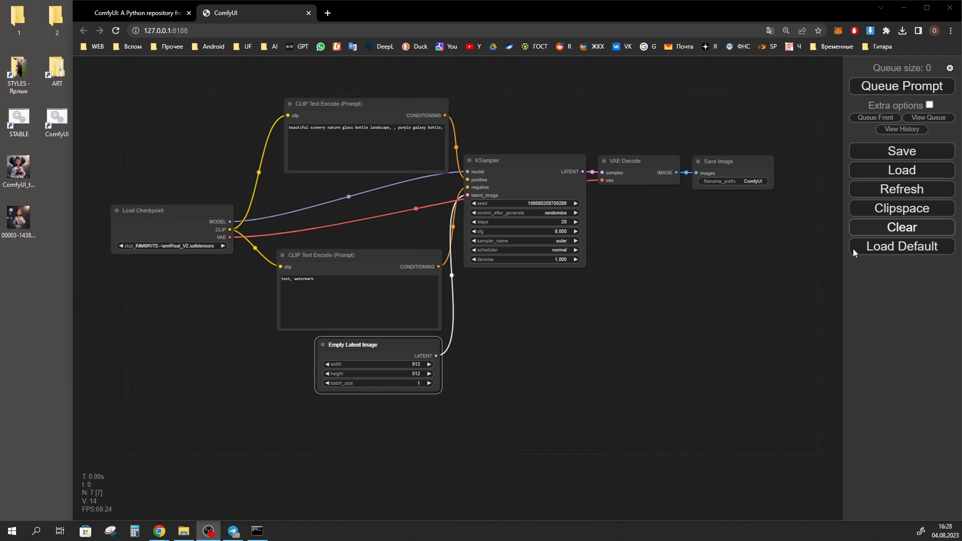
{"action": "left_click", "coordinate": [414, 422]}
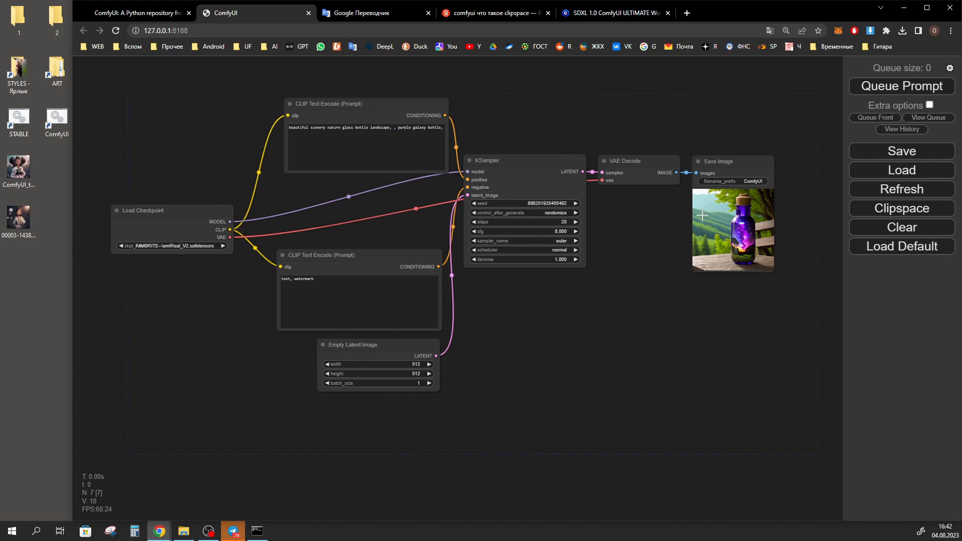
Copy the Save Image node's bottle picture to Clipspace and open it in the MaskEditor
{"action": "right_click", "coordinate": [724, 224]}
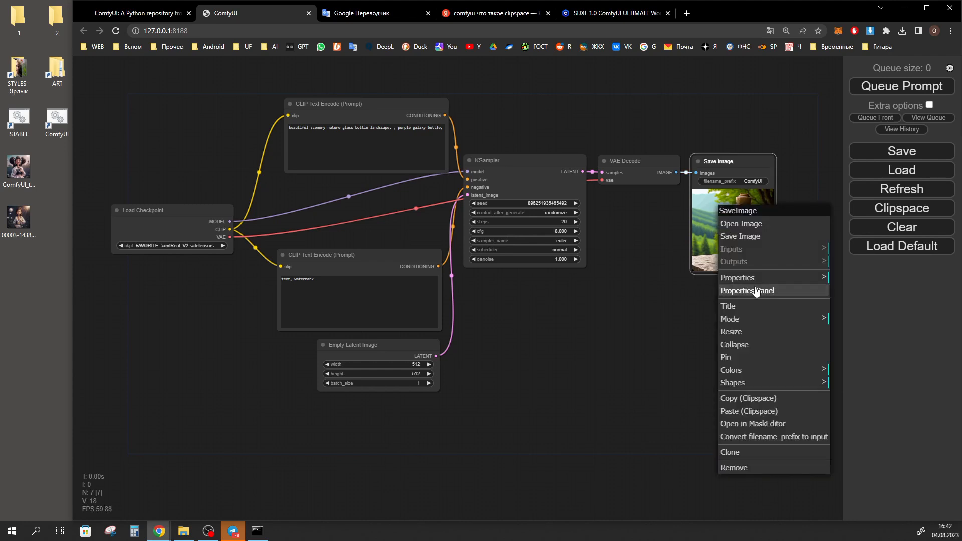
{"action": "left_click", "coordinate": [754, 398]}
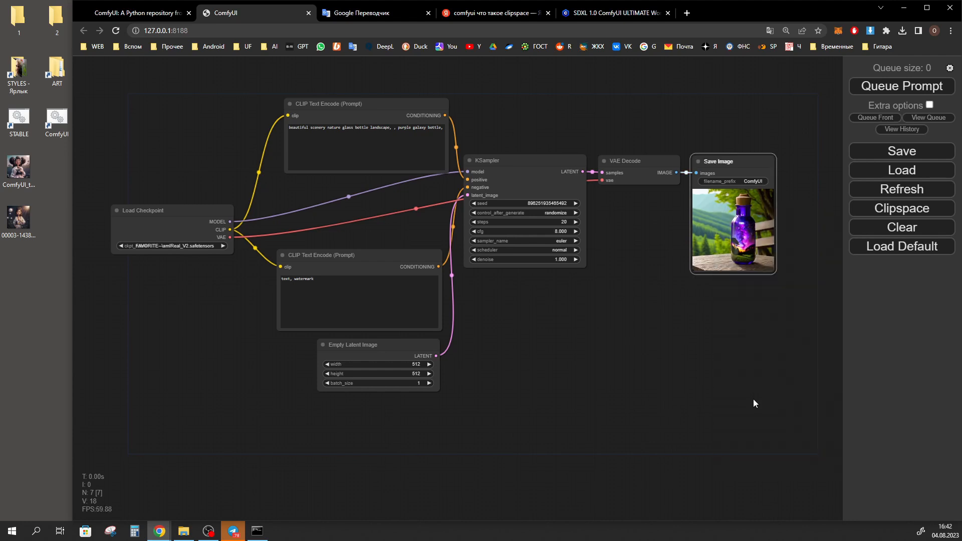
{"action": "left_click", "coordinate": [910, 211]}
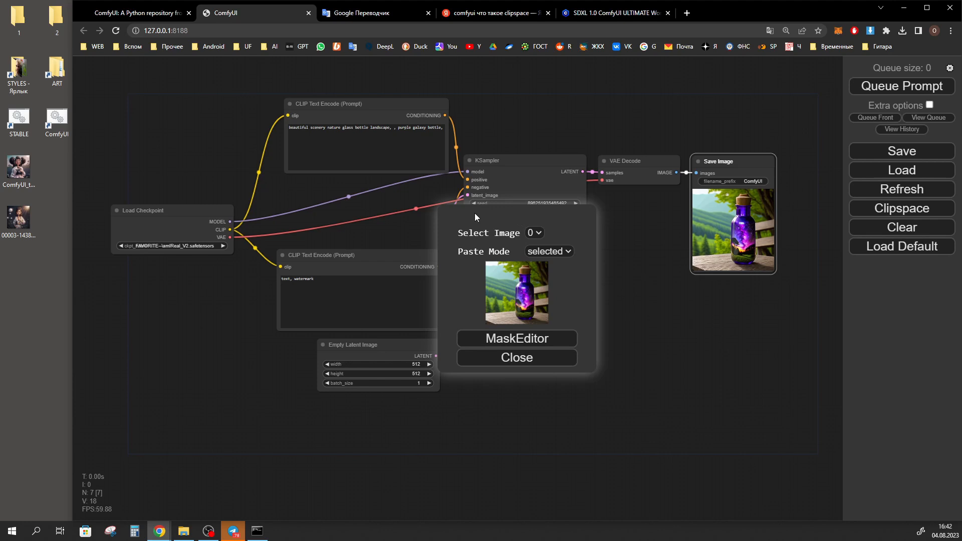
{"action": "left_click", "coordinate": [523, 343]}
Increase the brush thickness, mask the whole bottle including its cork, save the mask and close Clipspace
{"action": "left_click_drag", "start_coordinate": [256, 465], "coordinate": [278, 466]}
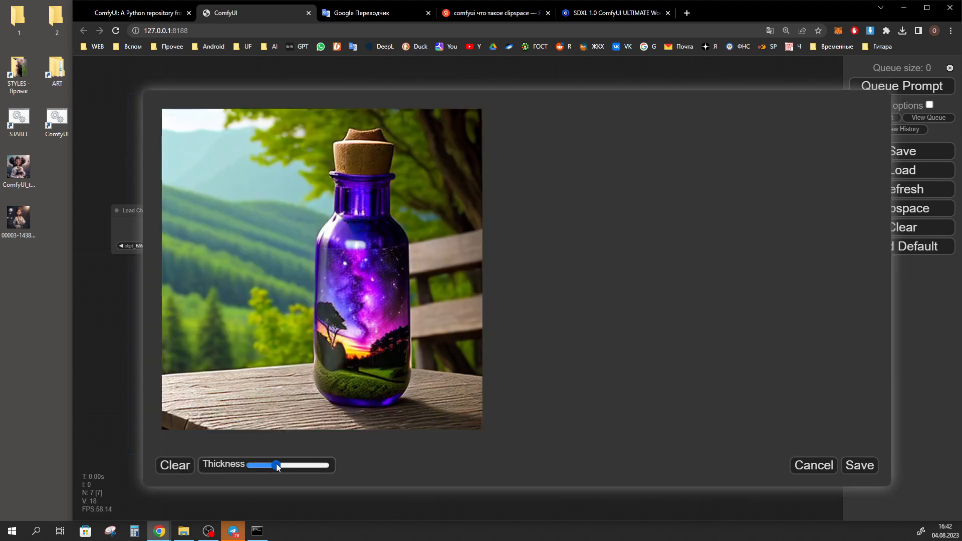
{"action": "mouse_move", "coordinate": [361, 151]}
{"action": "left_mouse_down"}
{"action": "mouse_move", "coordinate": [374, 157]}
{"action": "mouse_move", "coordinate": [361, 198]}
{"action": "mouse_move", "coordinate": [350, 186]}
{"action": "mouse_move", "coordinate": [328, 385]}
{"action": "mouse_move", "coordinate": [401, 216]}
{"action": "left_mouse_up"}
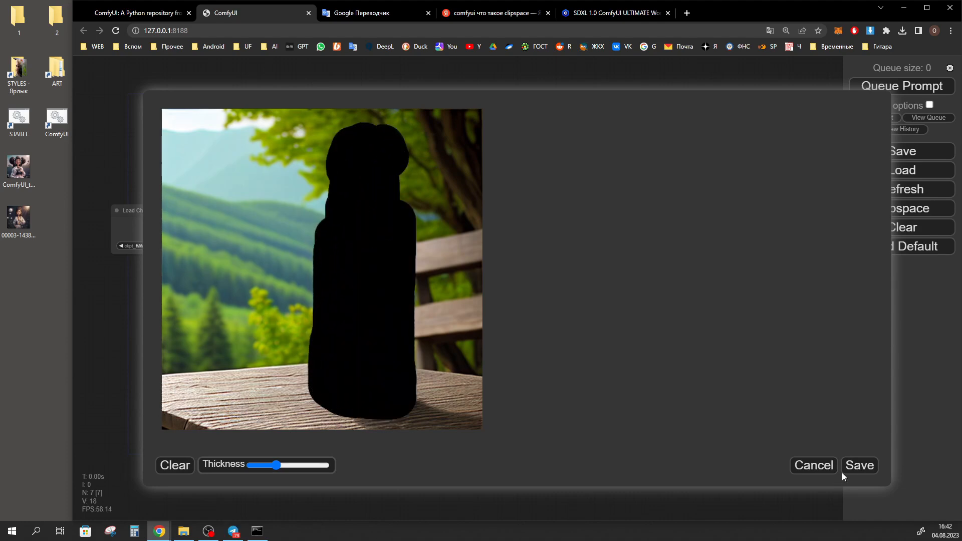
{"action": "left_click", "coordinate": [859, 466]}
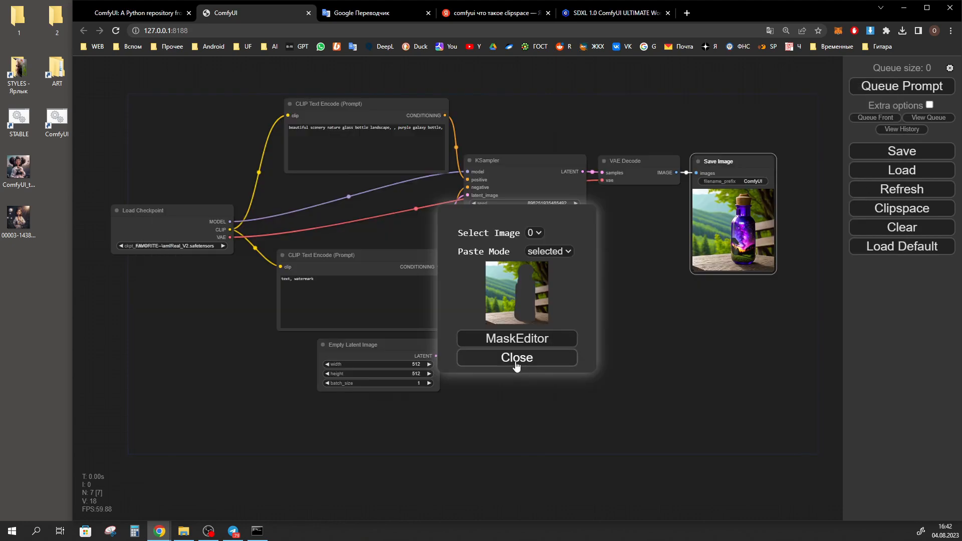
{"action": "left_click", "coordinate": [533, 359]}
Add a Load Image (as Mask) node in the empty area below VAE Decode and paste the masked Clipspace image into it
{"action": "double_click", "coordinate": [600, 385]}
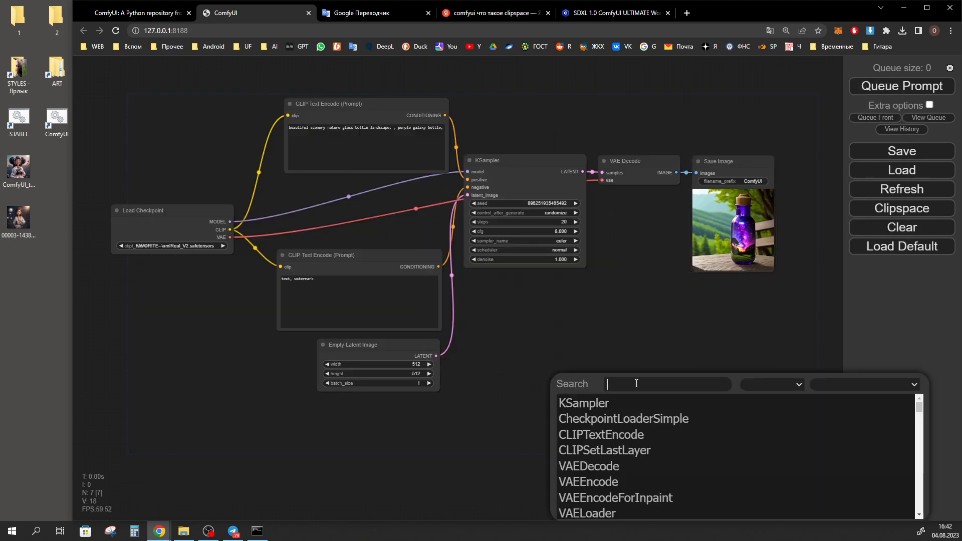
{"action": "type", "text": "image"}
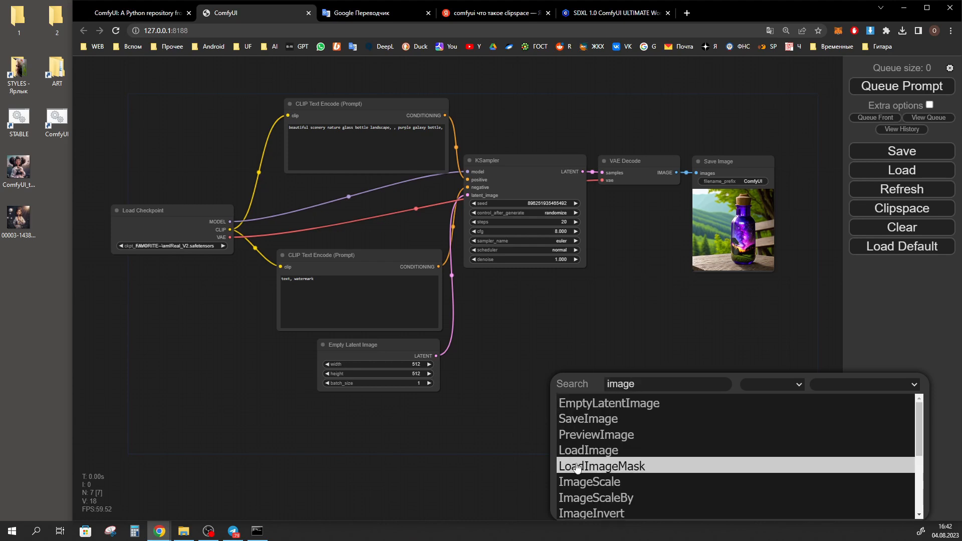
{"action": "left_click", "coordinate": [612, 471]}
{"action": "left_click_drag", "start_coordinate": [633, 373], "coordinate": [578, 364]}
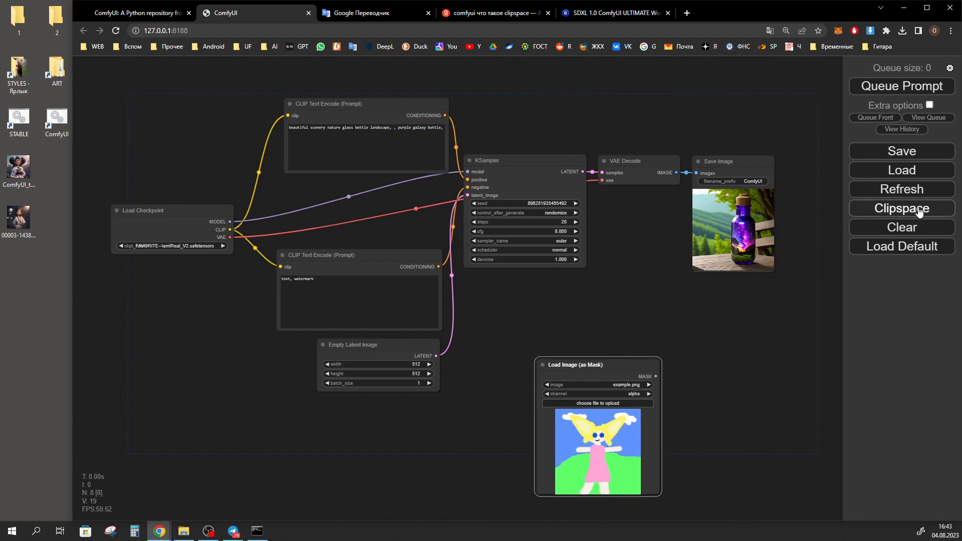
{"action": "right_click", "coordinate": [592, 425]}
{"action": "right_click", "coordinate": [571, 441]}
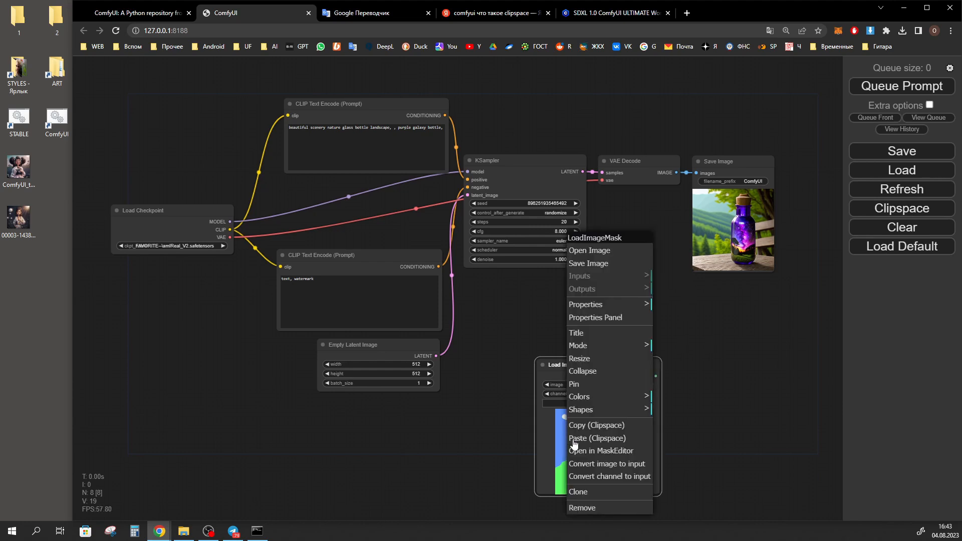
{"action": "left_click", "coordinate": [606, 443]}
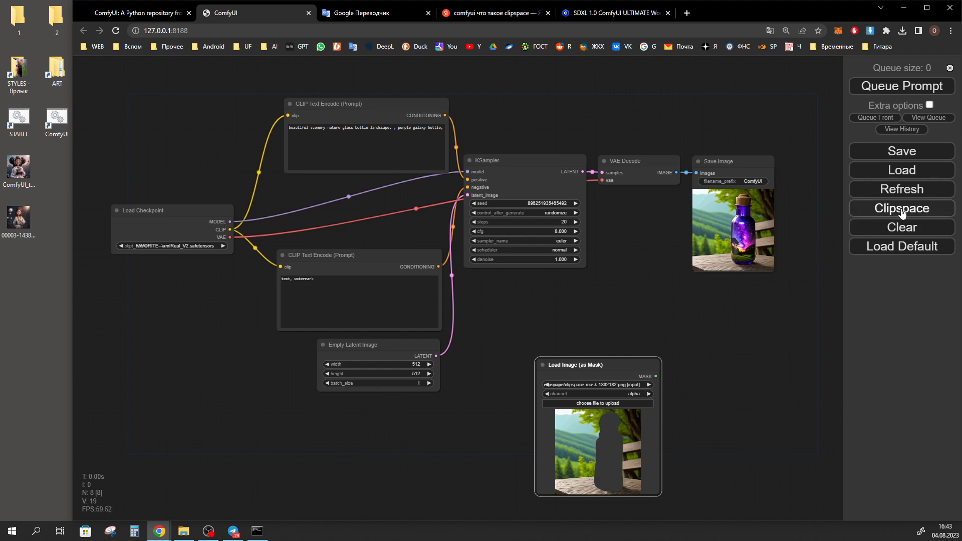
Move the Load Image (as Mask) node around the canvas and delete it
{"action": "left_click_drag", "start_coordinate": [621, 365], "coordinate": [265, 367]}
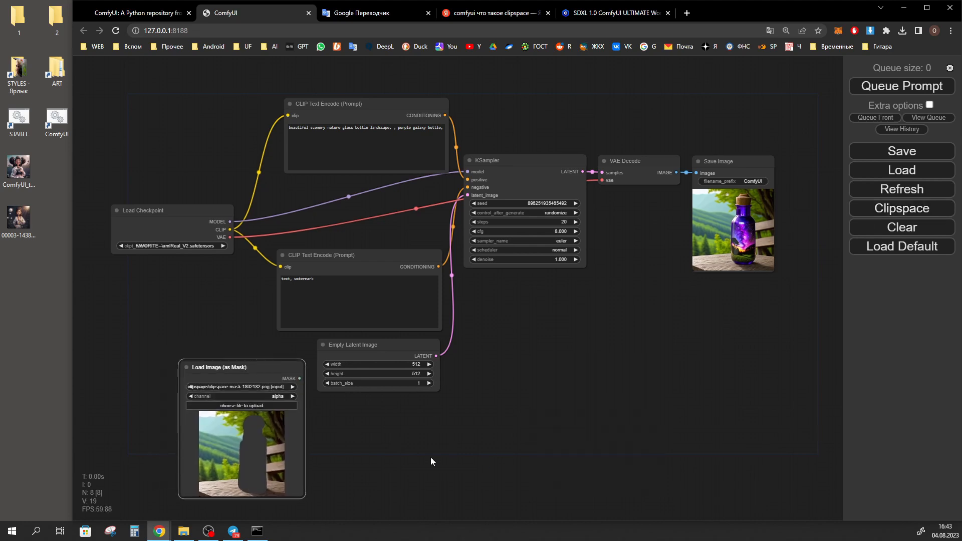
{"action": "left_click_drag", "start_coordinate": [268, 363], "coordinate": [649, 318]}
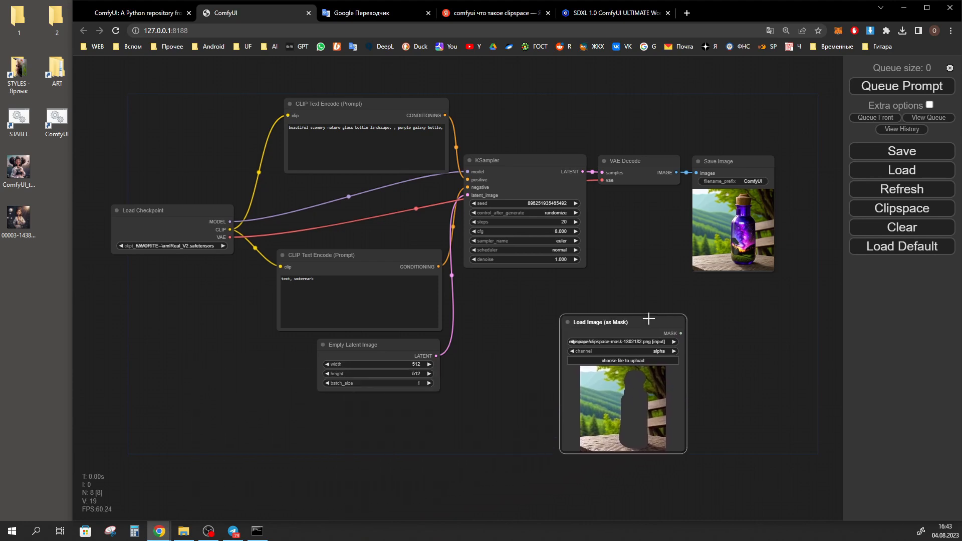
{"action": "key", "text": "Delete"}
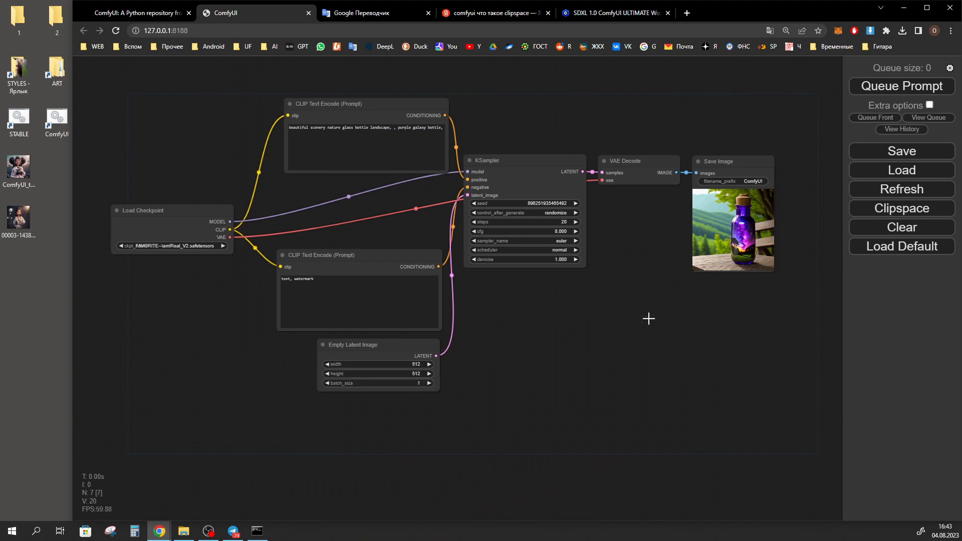
Clear the entire workflow and load the default one, confirming both actions
{"action": "left_click", "coordinate": [903, 229]}
{"action": "left_click", "coordinate": [561, 87]}
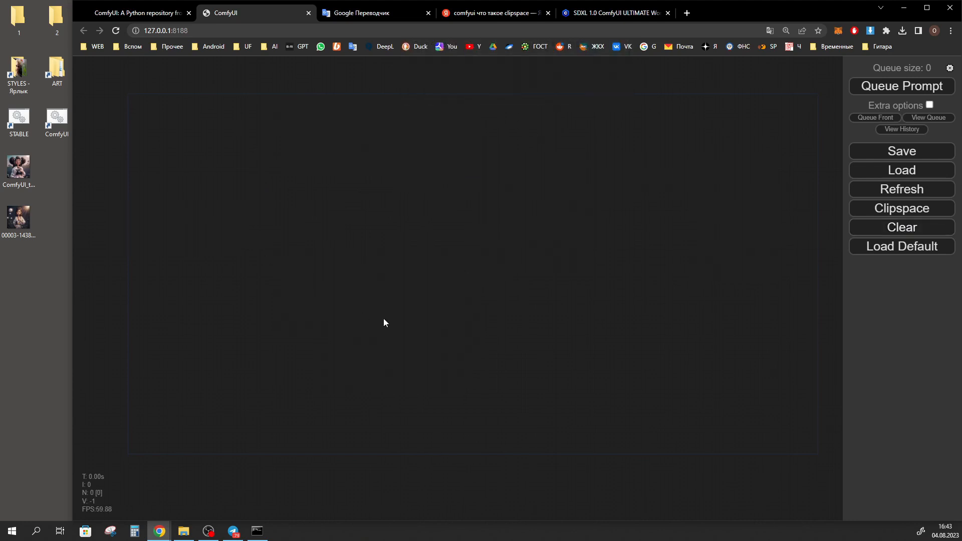
{"action": "left_click", "coordinate": [906, 247]}
{"action": "left_click", "coordinate": [562, 84]}
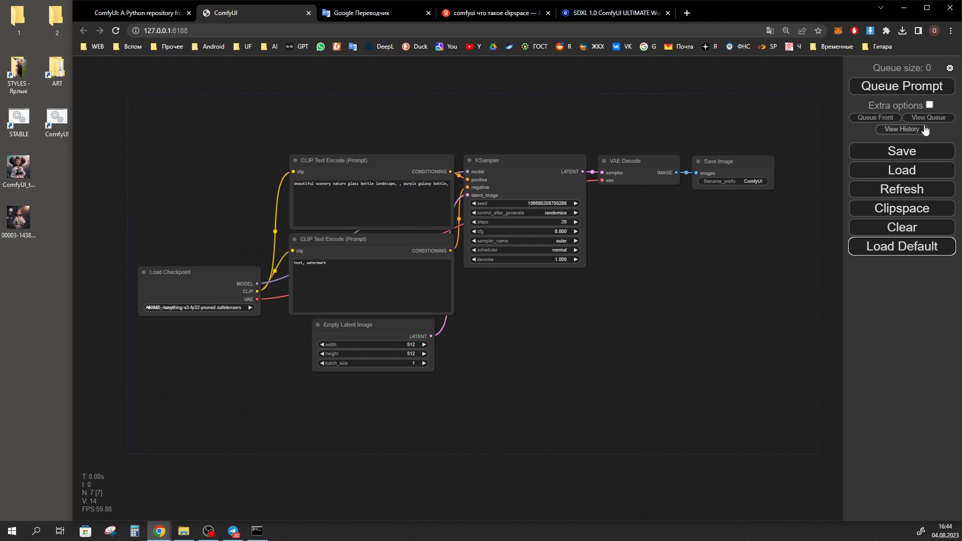
Load the workflow from history entry 0 and queue it for generation with the running and pending queue displayed
{"action": "left_click", "coordinate": [902, 130]}
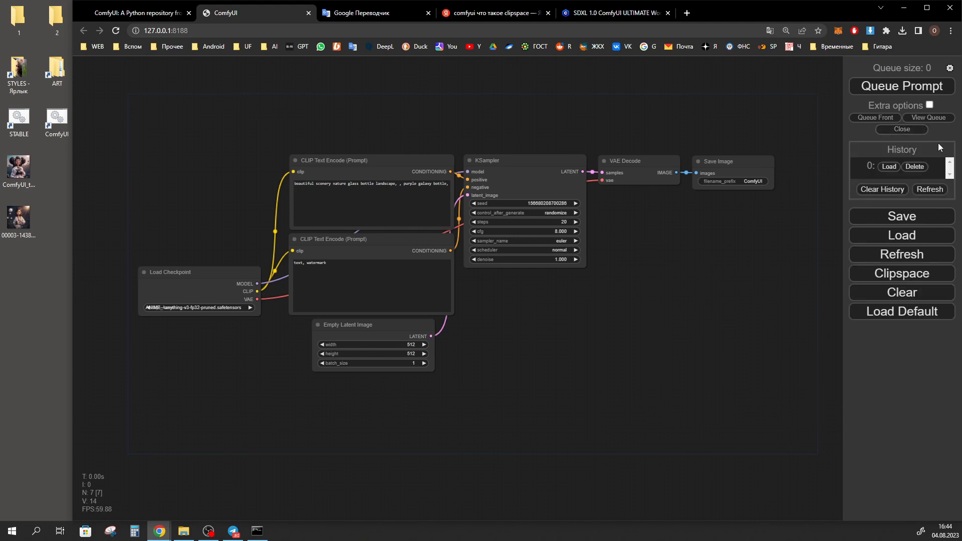
{"action": "left_click", "coordinate": [890, 168]}
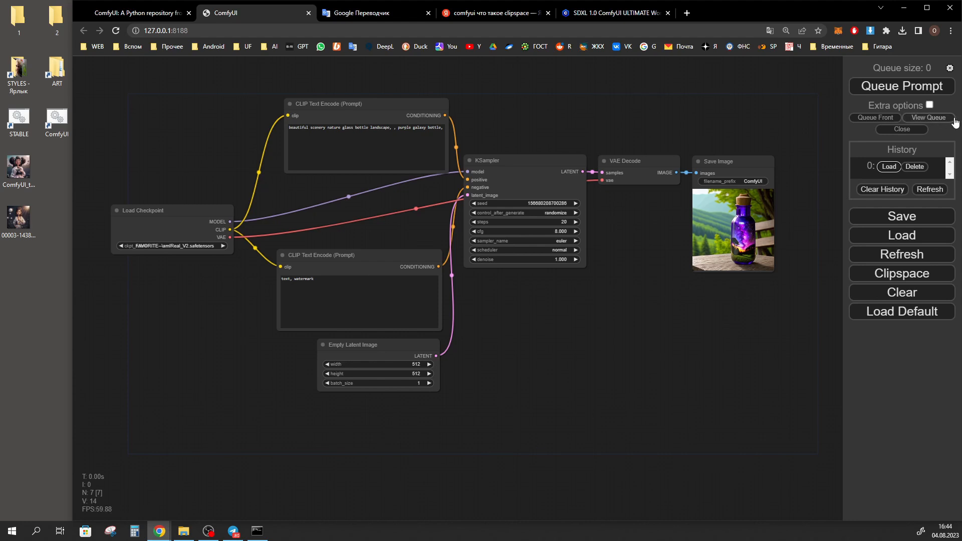
{"action": "left_click", "coordinate": [936, 120]}
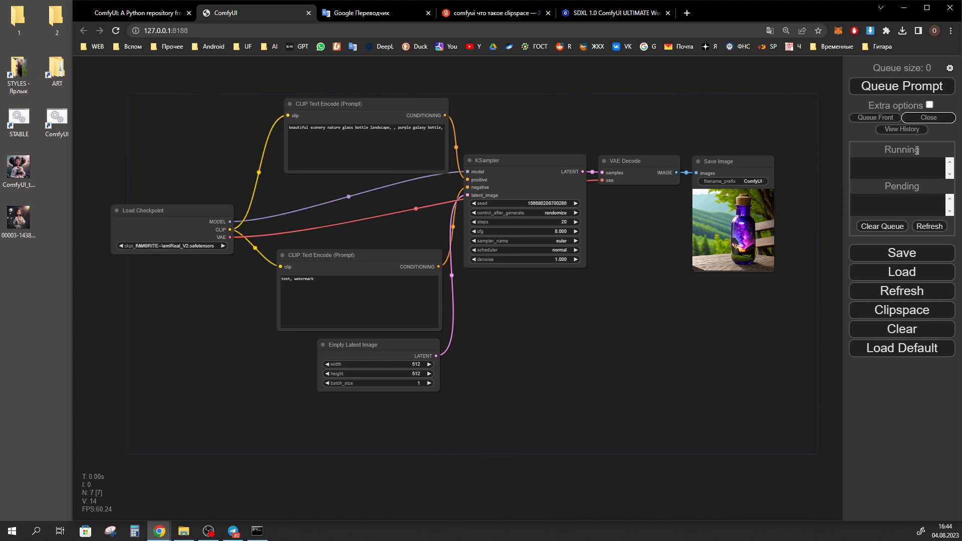
{"action": "left_click", "coordinate": [916, 87]}
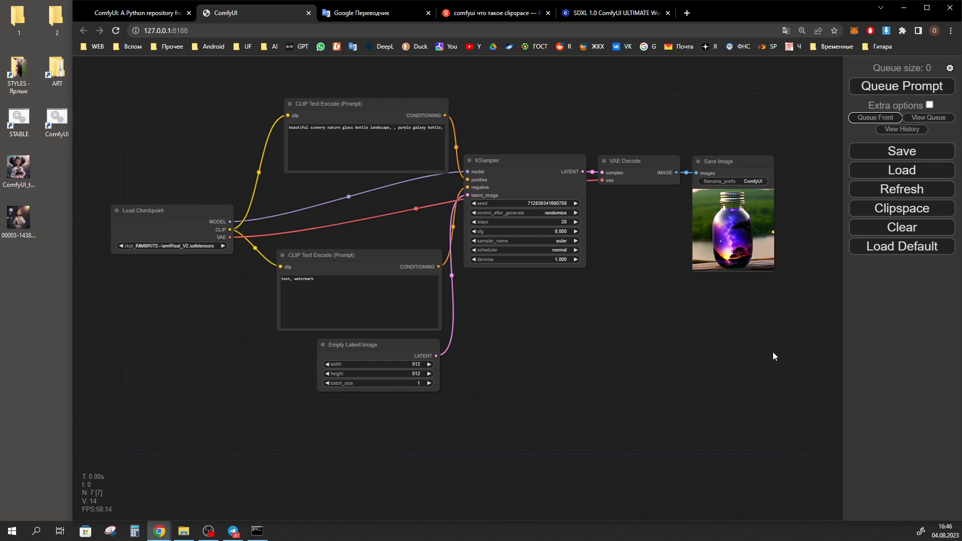
Shift the Load Checkpoint node slightly upward on the canvas
{"action": "mouse_move", "coordinate": [169, 224]}
{"action": "left_mouse_down"}
{"action": "mouse_move", "coordinate": [191, 211]}
{"action": "mouse_move", "coordinate": [167, 204]}
{"action": "mouse_move", "coordinate": [174, 217]}
{"action": "mouse_move", "coordinate": [176, 206]}
{"action": "left_mouse_up"}
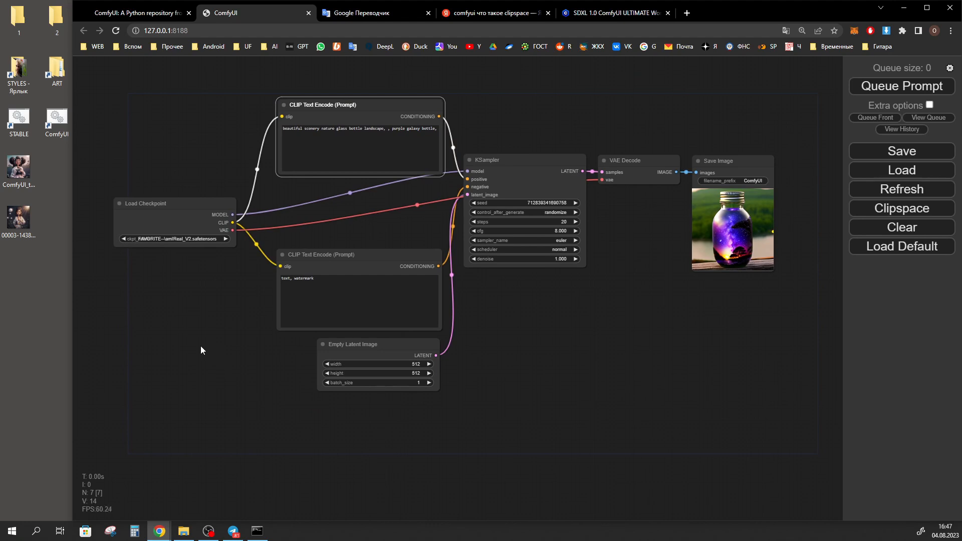
Add a second KSampler node from the sampling category below the existing one, and delete it
{"action": "left_click_drag", "start_coordinate": [201, 347], "coordinate": [174, 343]}
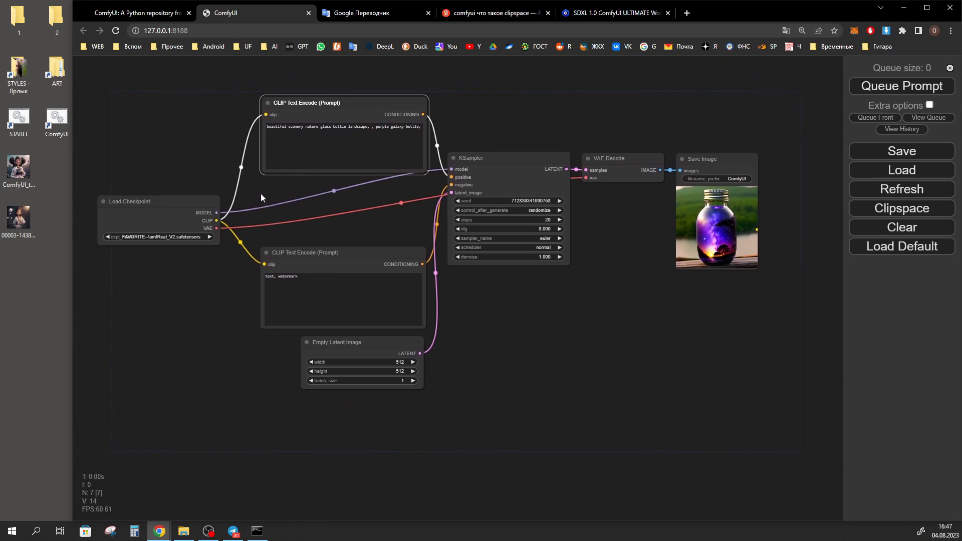
{"action": "scroll", "coordinate": [260, 193], "scroll_direction": "up", "scroll_amount": 3}
{"action": "left_click", "coordinate": [260, 196]}
{"action": "scroll", "coordinate": [261, 197], "scroll_direction": "down", "scroll_amount": 1}
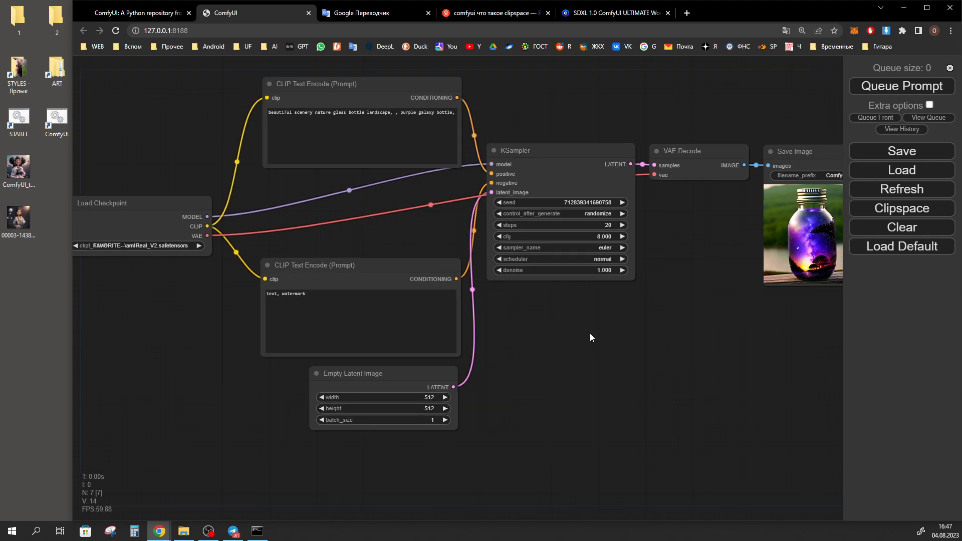
{"action": "right_click", "coordinate": [544, 346]}
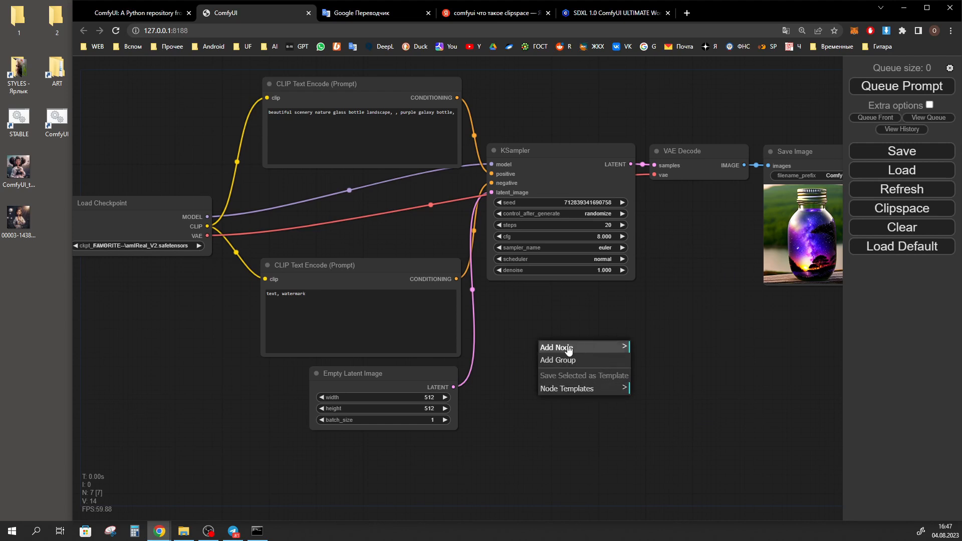
{"action": "left_click", "coordinate": [589, 348]}
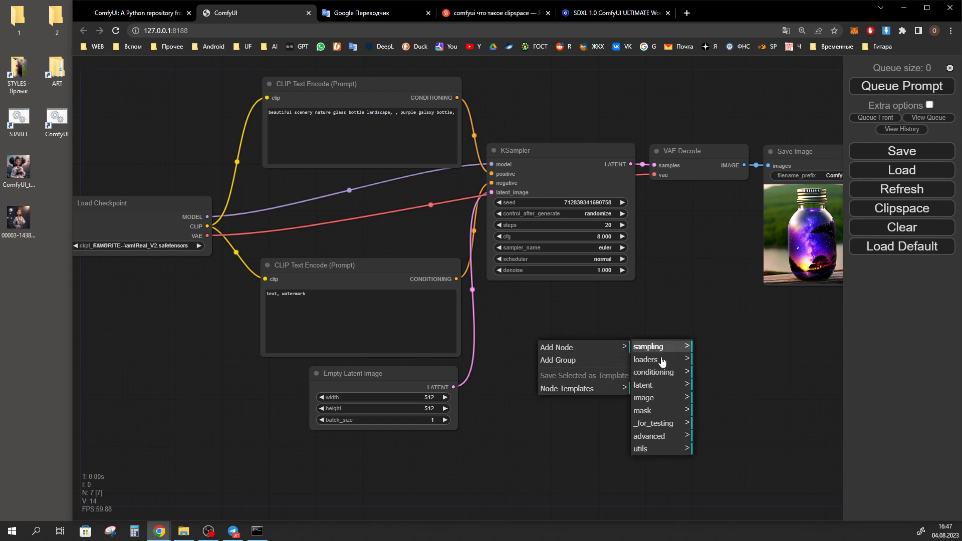
{"action": "left_click", "coordinate": [678, 348]}
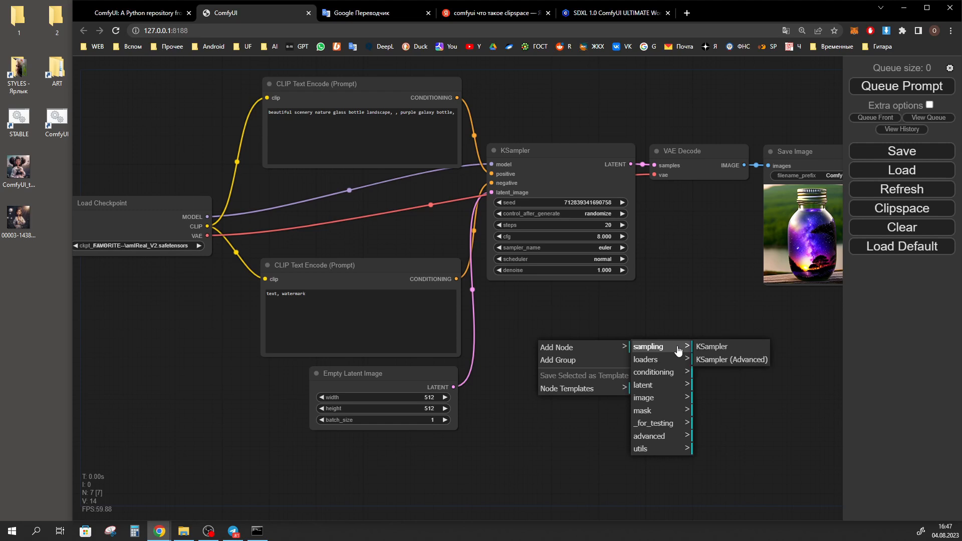
{"action": "left_click", "coordinate": [721, 346]}
{"action": "mouse_move", "coordinate": [612, 341]}
{"action": "left_mouse_down"}
{"action": "mouse_move", "coordinate": [595, 293]}
{"action": "mouse_move", "coordinate": [593, 155]}
{"action": "mouse_move", "coordinate": [616, 244]}
{"action": "mouse_move", "coordinate": [598, 340]}
{"action": "mouse_move", "coordinate": [627, 352]}
{"action": "mouse_move", "coordinate": [648, 347]}
{"action": "mouse_move", "coordinate": [604, 350]}
{"action": "left_mouse_up"}
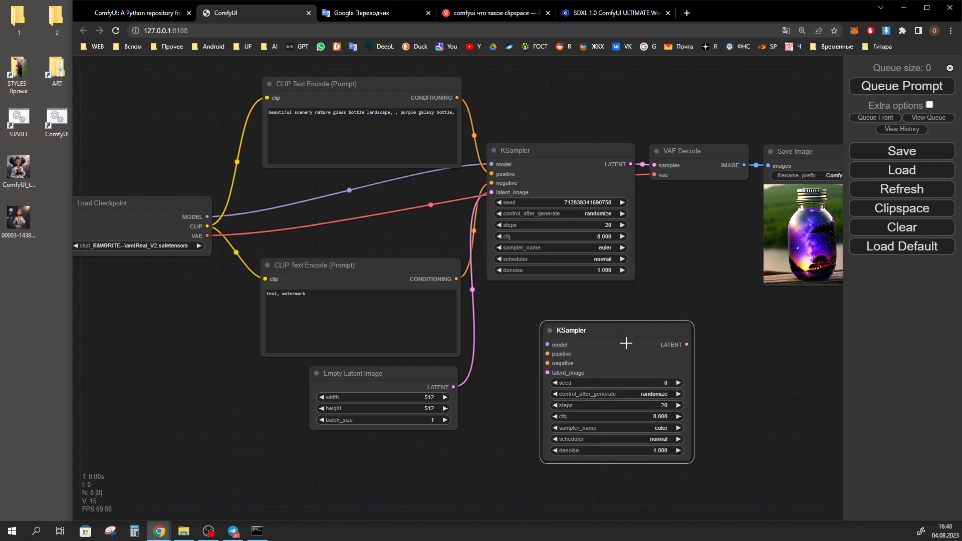
{"action": "key", "text": "Delete"}
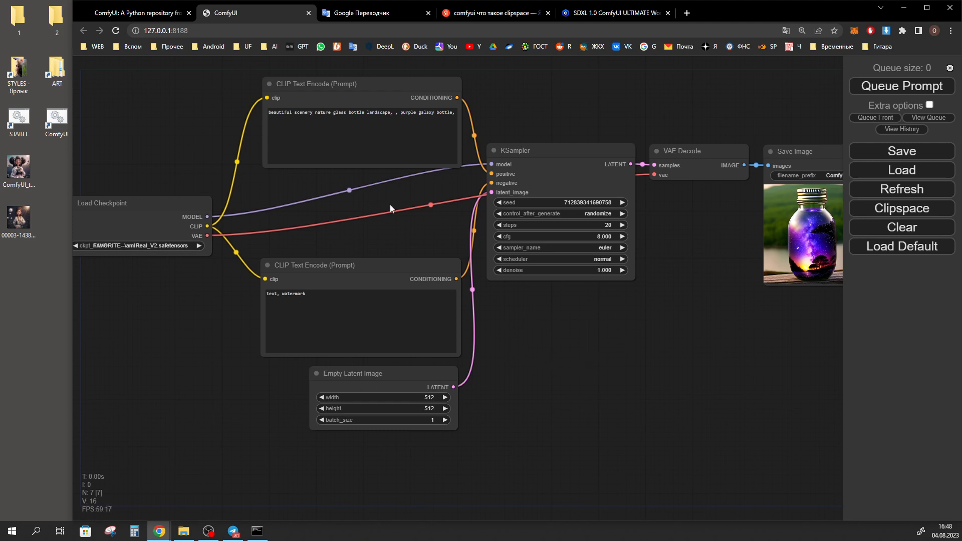
Select both CLIP Text Encode nodes together and move them slightly up and to the left
{"action": "scroll", "coordinate": [388, 266], "scroll_direction": "down", "scroll_amount": 1}
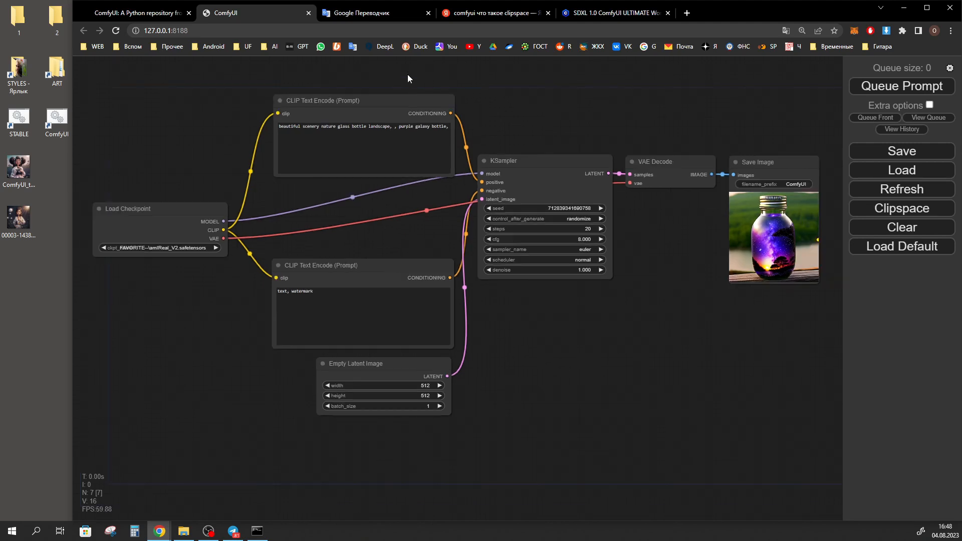
{"action": "left_click_drag", "start_coordinate": [407, 71], "coordinate": [316, 295]}
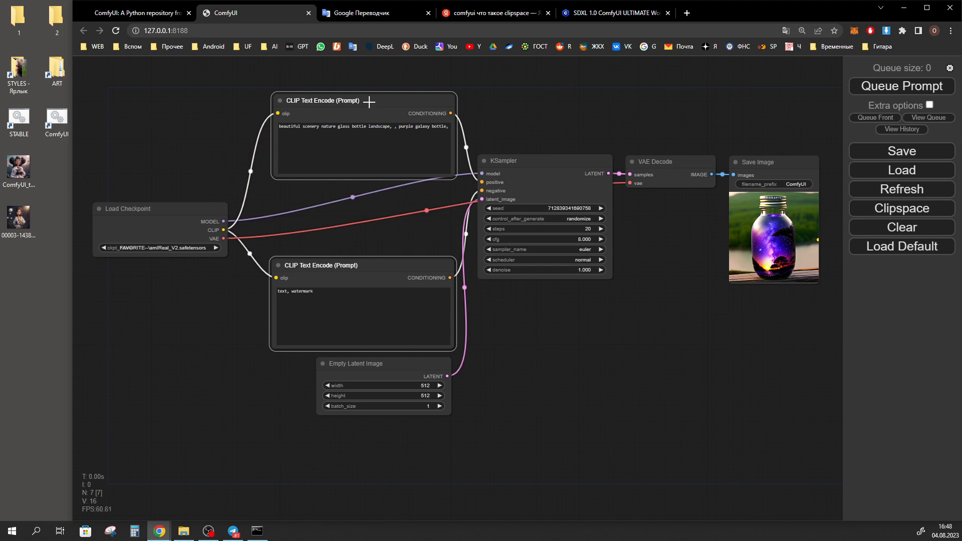
{"action": "mouse_move", "coordinate": [371, 104]}
{"action": "left_mouse_down"}
{"action": "mouse_move", "coordinate": [371, 76]}
{"action": "mouse_move", "coordinate": [342, 94]}
{"action": "mouse_move", "coordinate": [371, 88]}
{"action": "mouse_move", "coordinate": [344, 86]}
{"action": "mouse_move", "coordinate": [361, 89]}
{"action": "left_mouse_up"}
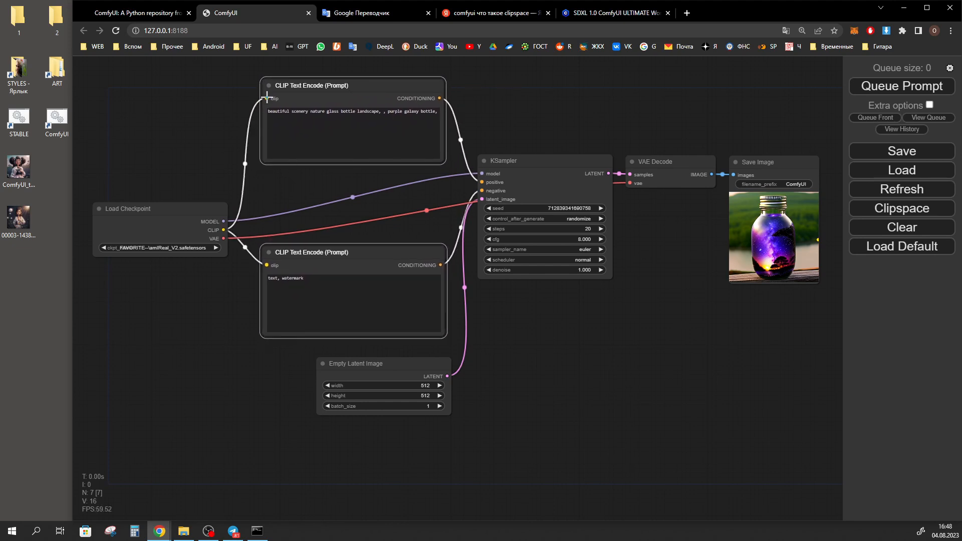
Queue the prompt with the upper CLIP Text Encode node's clip input disconnected, and restore its link from the Load Checkpoint CLIP output
{"action": "left_click_drag", "start_coordinate": [267, 98], "coordinate": [214, 108]}
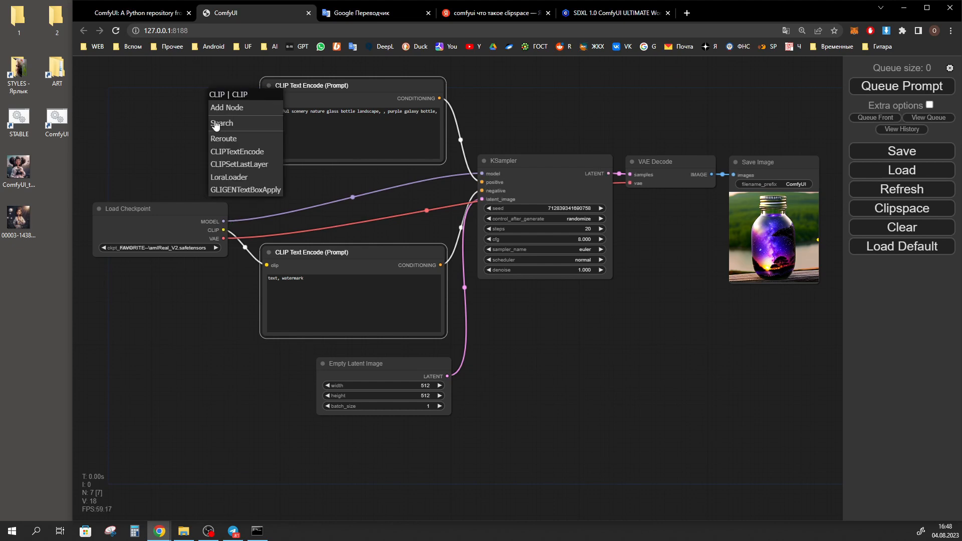
{"action": "left_click", "coordinate": [175, 124]}
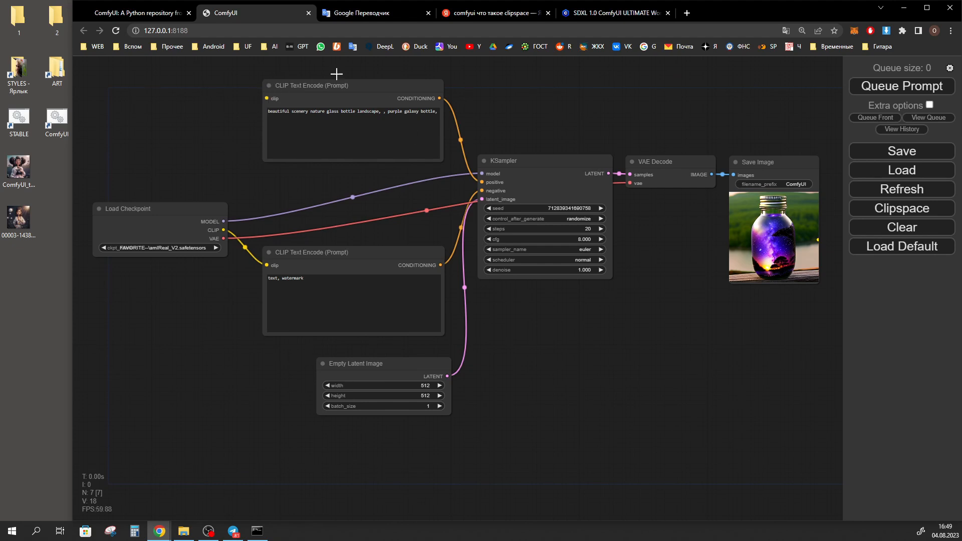
{"action": "left_click", "coordinate": [896, 84]}
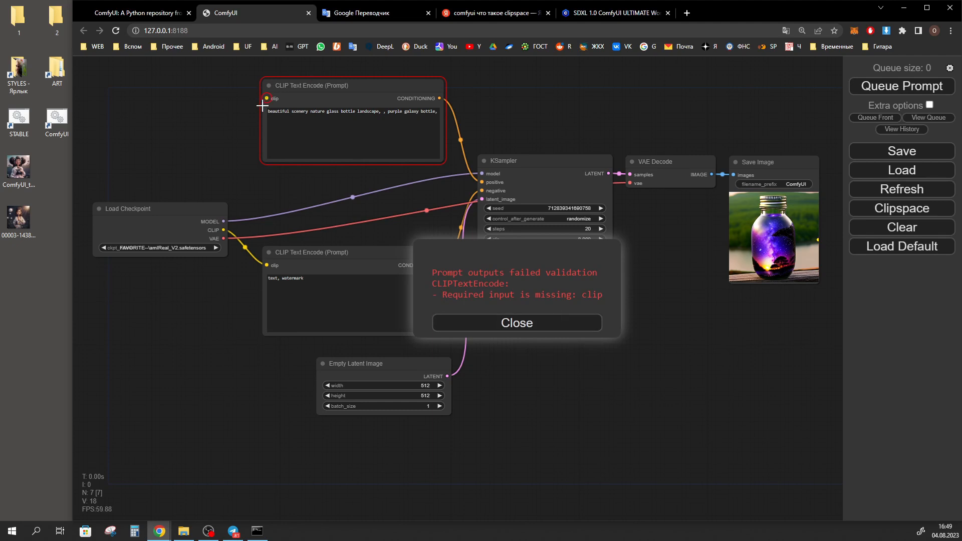
{"action": "left_click", "coordinate": [522, 326]}
{"action": "left_click_drag", "start_coordinate": [223, 230], "coordinate": [267, 98]}
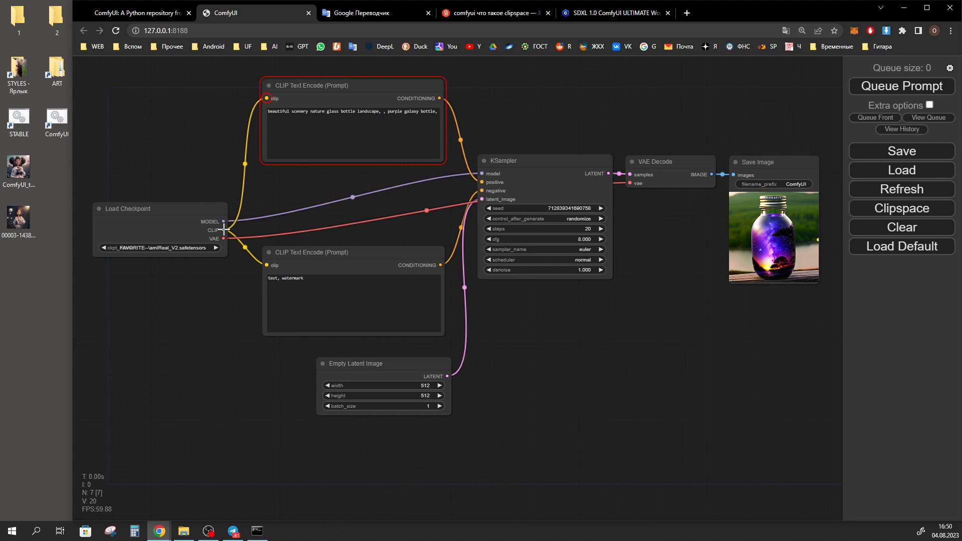
{"action": "left_click_drag", "start_coordinate": [224, 230], "coordinate": [267, 218]}
{"action": "left_click_drag", "start_coordinate": [262, 254], "coordinate": [396, 190]}
Add a Reroute node from the Load Checkpoint CLIP output, place it above the KSampler, and delete it
{"action": "left_click_drag", "start_coordinate": [224, 230], "coordinate": [204, 137]}
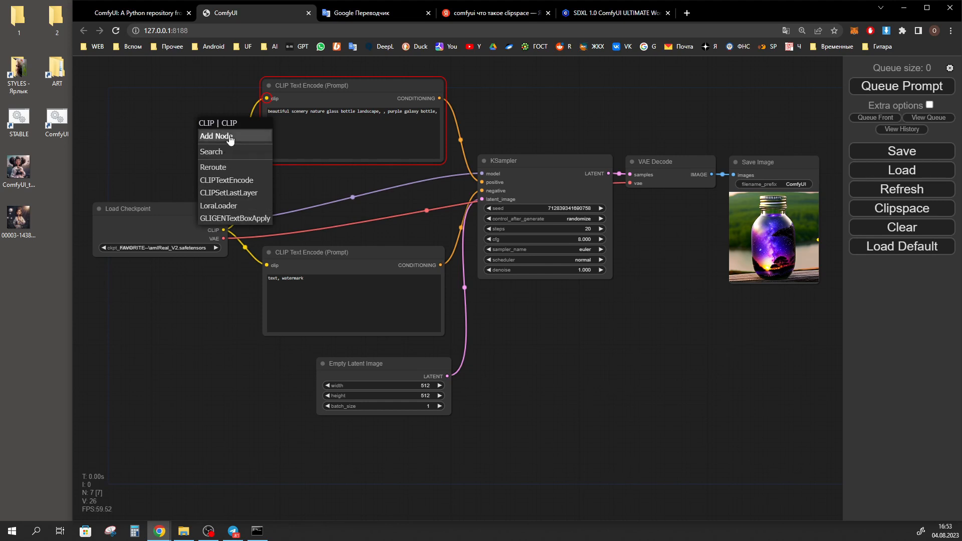
{"action": "left_click", "coordinate": [225, 171]}
{"action": "left_click_drag", "start_coordinate": [232, 65], "coordinate": [557, 82]}
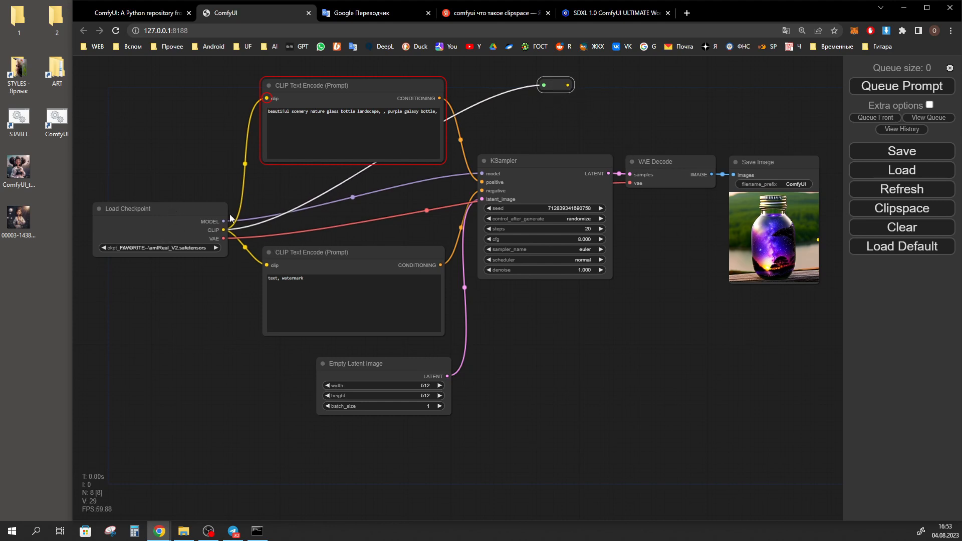
{"action": "key", "text": "Delete"}
Select the Load Checkpoint node and its checkpoint field, and shift the upper CLIP Text Encode node slightly down
{"action": "left_click", "coordinate": [132, 208]}
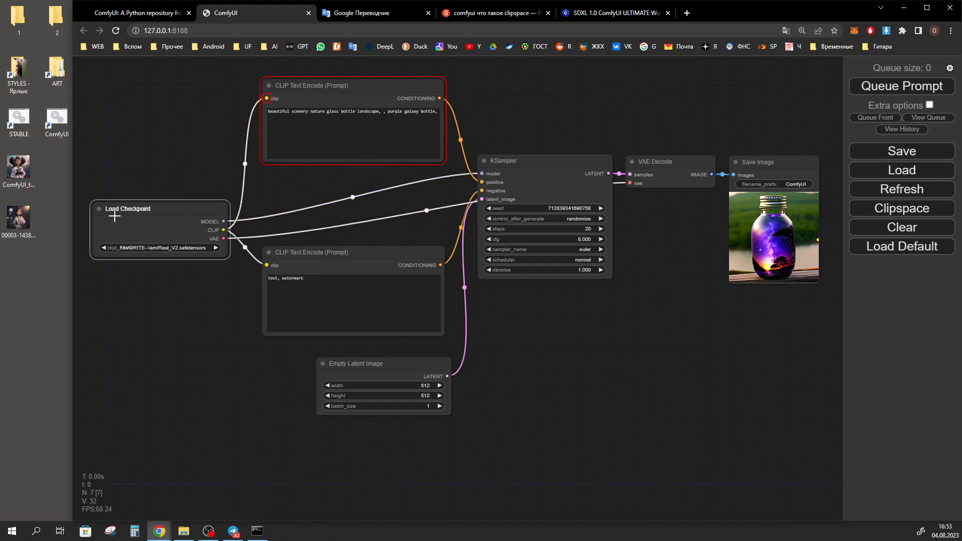
{"action": "left_click", "coordinate": [167, 247]}
{"action": "left_click_drag", "start_coordinate": [341, 91], "coordinate": [346, 101]}
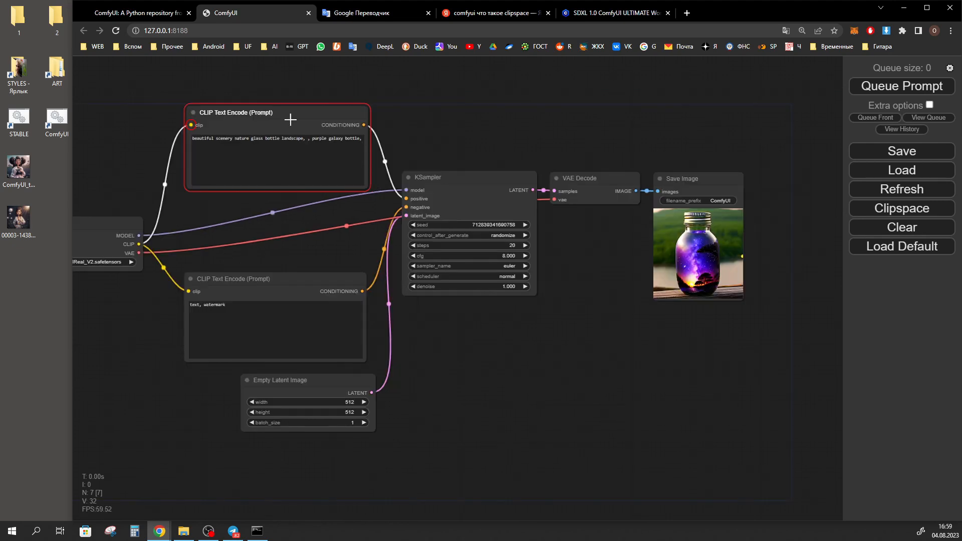
{"action": "left_click_drag", "start_coordinate": [290, 119], "coordinate": [301, 110]}
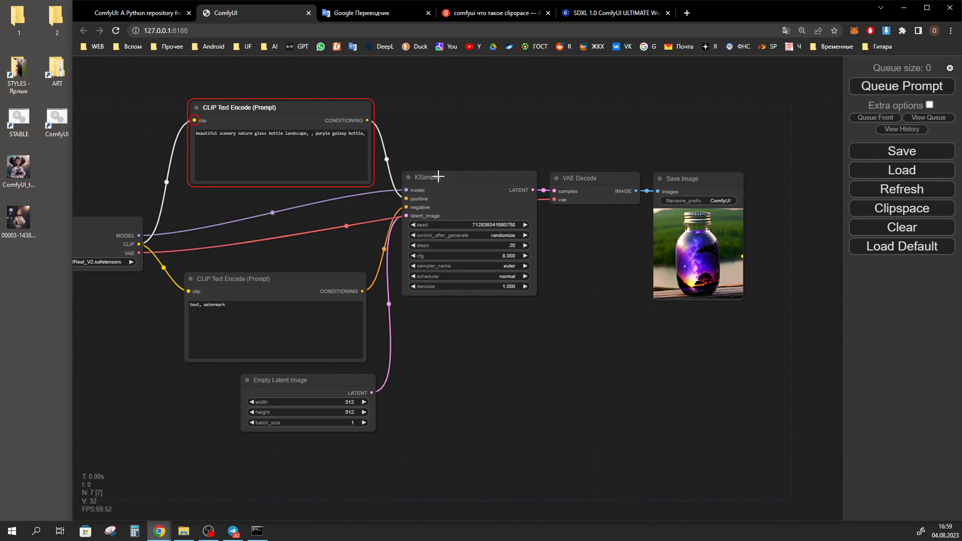
Move the KSampler node slightly up and highlight the links of the upper CLIP Text Encode node and the KSampler
{"action": "left_click_drag", "start_coordinate": [439, 176], "coordinate": [438, 169]}
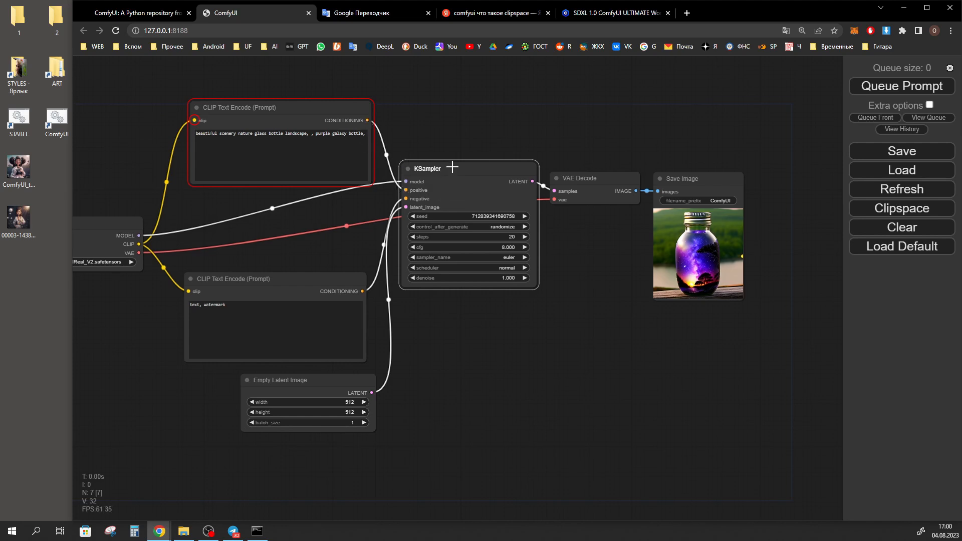
{"action": "left_click", "coordinate": [305, 116]}
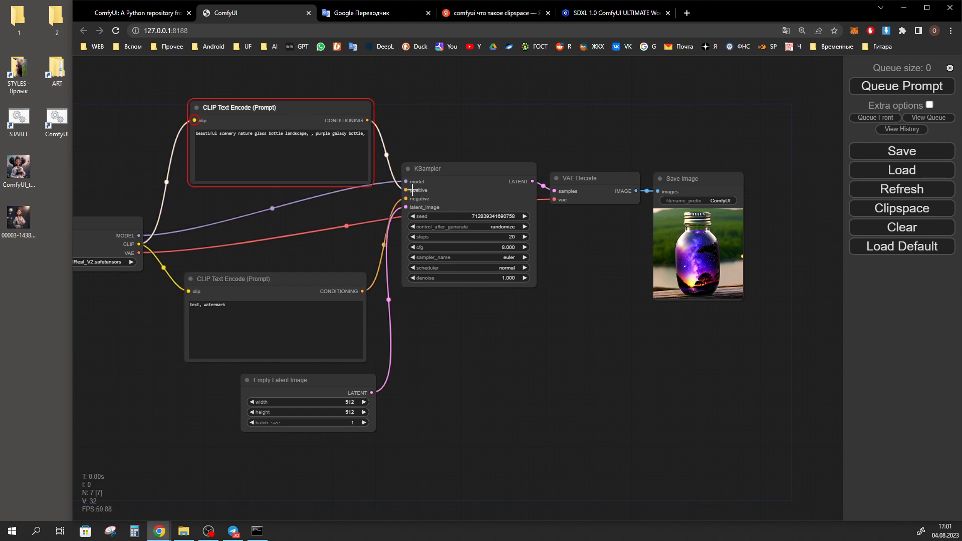
{"action": "left_click", "coordinate": [461, 175]}
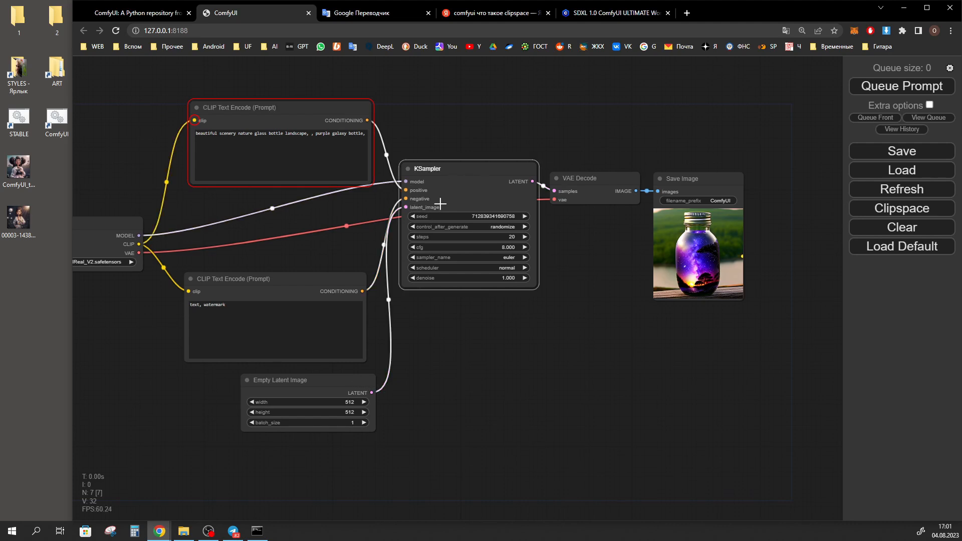
Move the Empty Latent Image node slightly down and set its width to 680
{"action": "left_click_drag", "start_coordinate": [331, 382], "coordinate": [337, 396]}
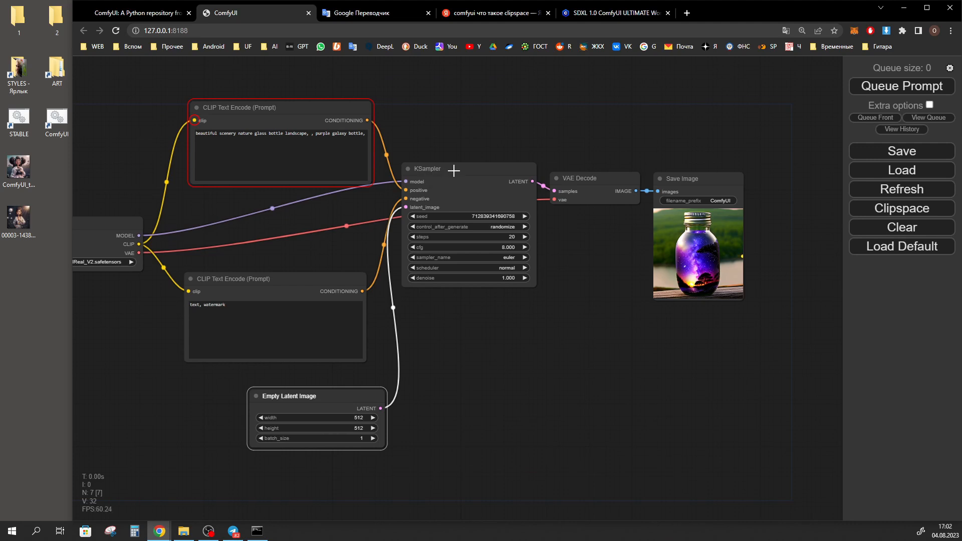
{"action": "left_click_drag", "start_coordinate": [328, 398], "coordinate": [325, 398]}
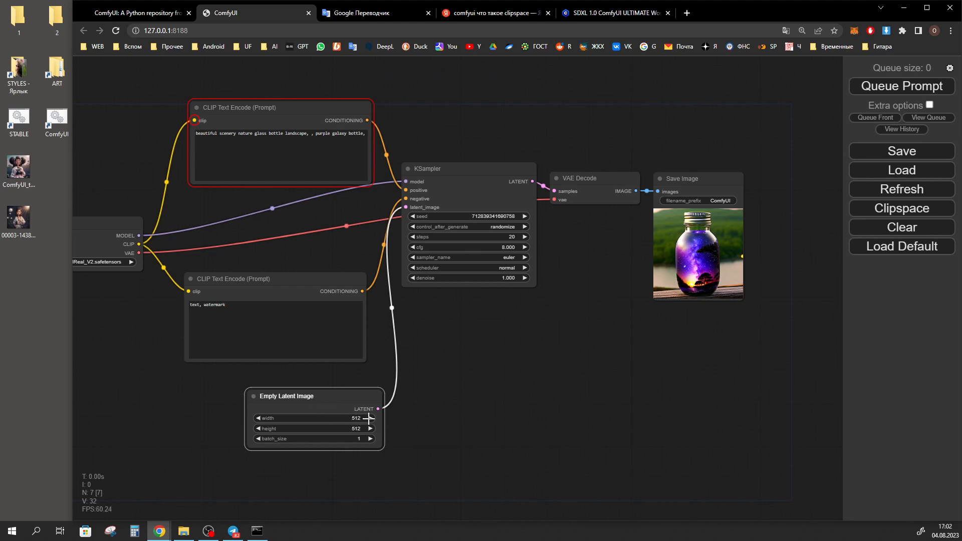
{"action": "mouse_move", "coordinate": [356, 422]}
{"action": "left_mouse_down"}
{"action": "mouse_move", "coordinate": [366, 417]}
{"action": "mouse_move", "coordinate": [329, 416]}
{"action": "mouse_move", "coordinate": [356, 416]}
{"action": "mouse_move", "coordinate": [347, 417]}
{"action": "left_mouse_up"}
Raise the KSampler node slightly and view its control_after_generate options without choosing another one
{"action": "left_click_drag", "start_coordinate": [475, 169], "coordinate": [474, 162]}
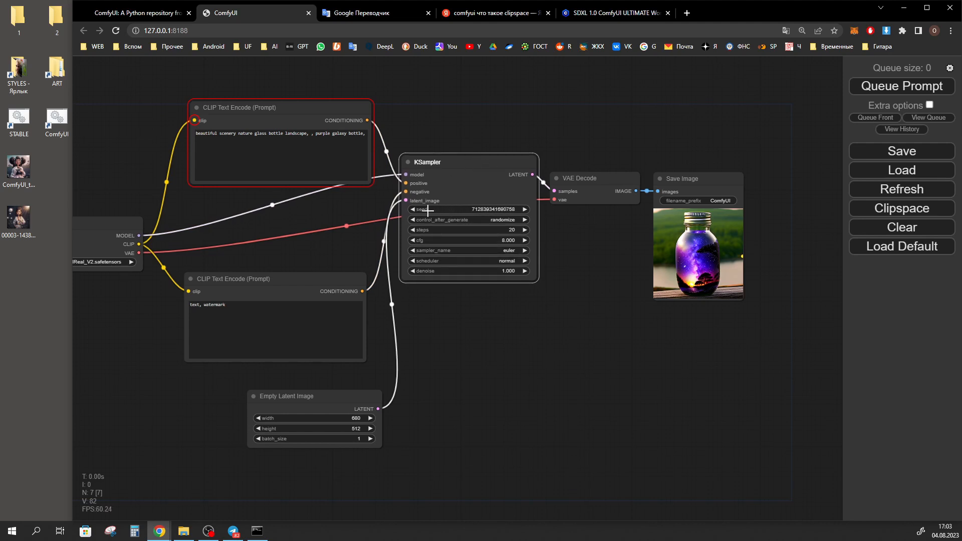
{"action": "left_click", "coordinate": [504, 219]}
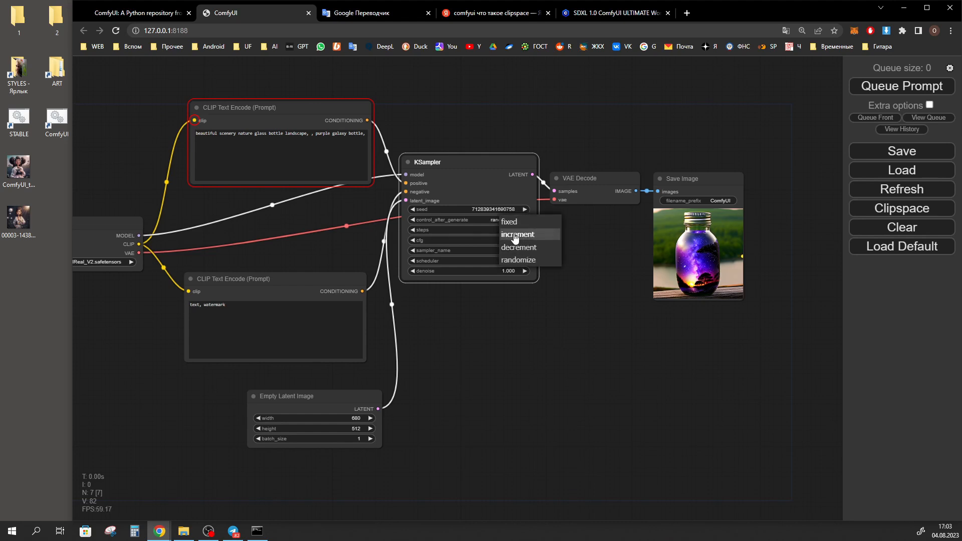
{"action": "left_click", "coordinate": [543, 313]}
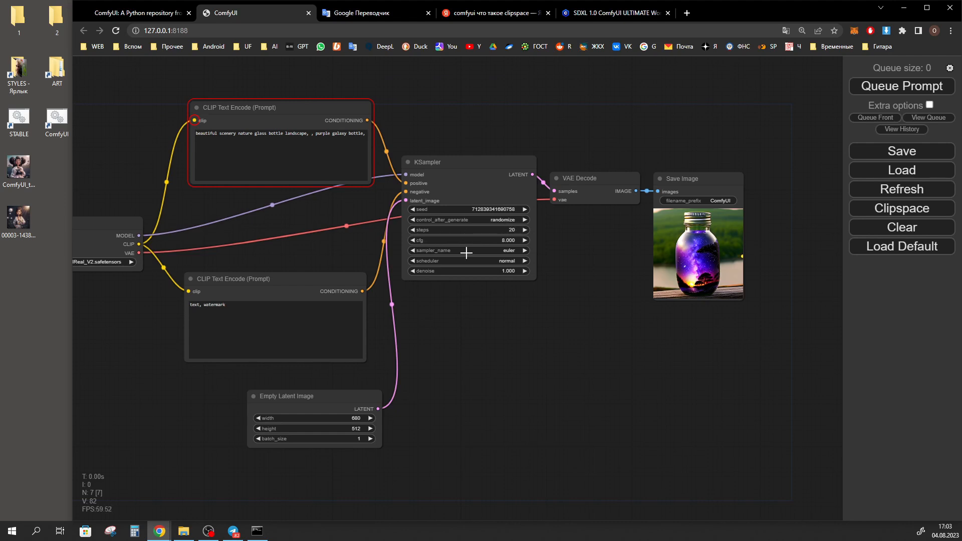
Set the KSampler's sampler_name to dpmpp_2m and its scheduler to karras
{"action": "left_click", "coordinate": [511, 251]}
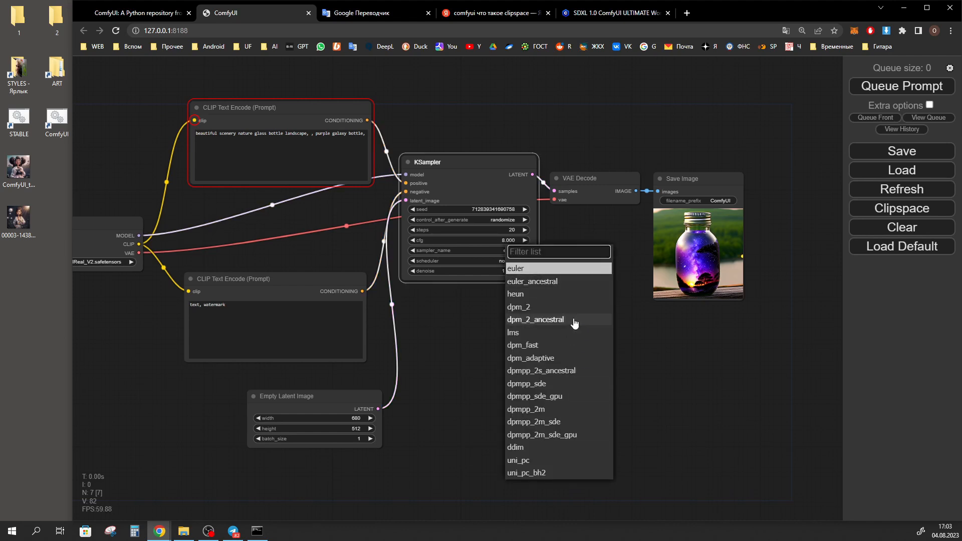
{"action": "left_click", "coordinate": [544, 411]}
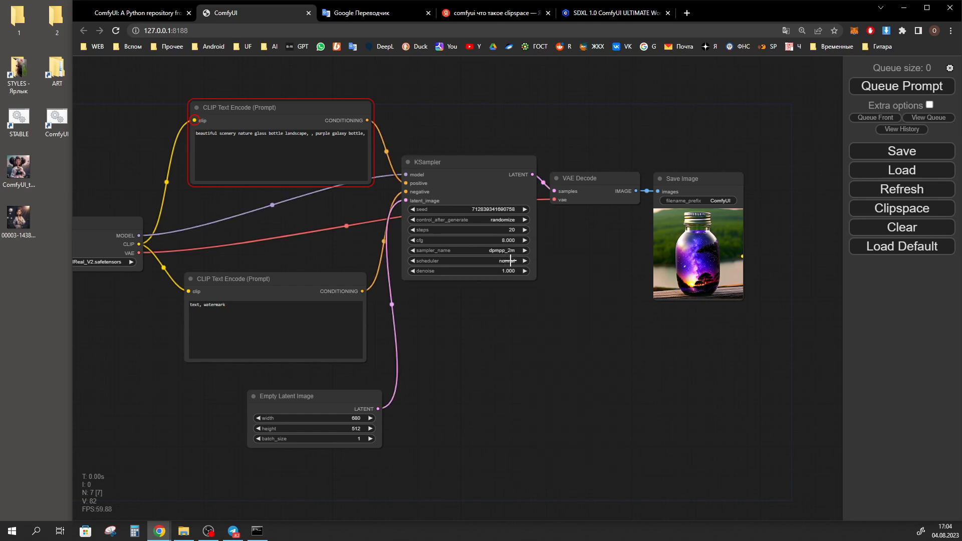
{"action": "left_click", "coordinate": [510, 260]}
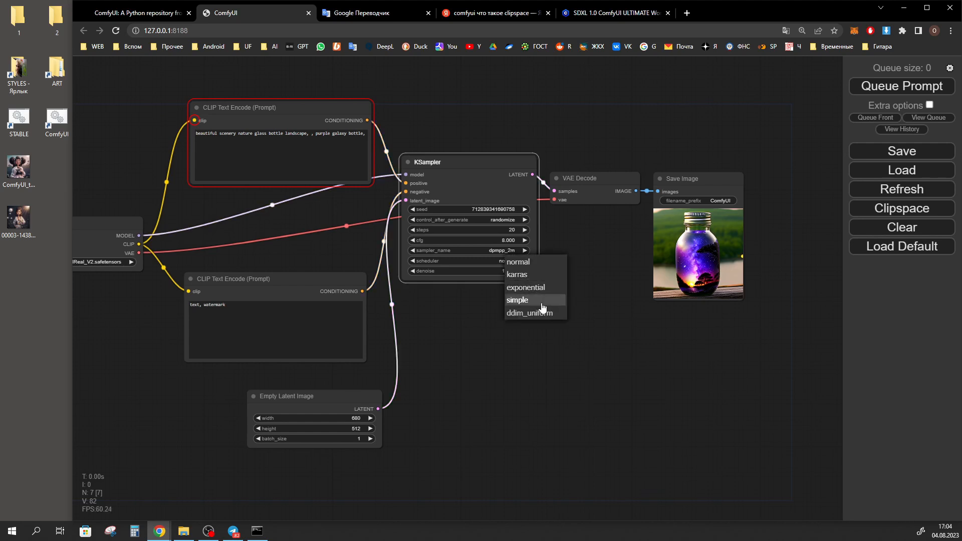
{"action": "left_click", "coordinate": [503, 261]}
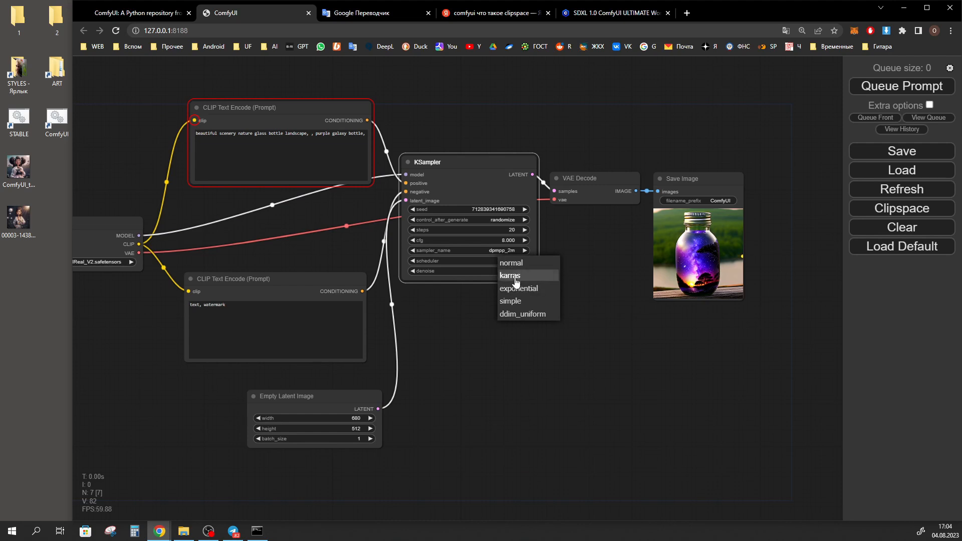
{"action": "left_click", "coordinate": [516, 276]}
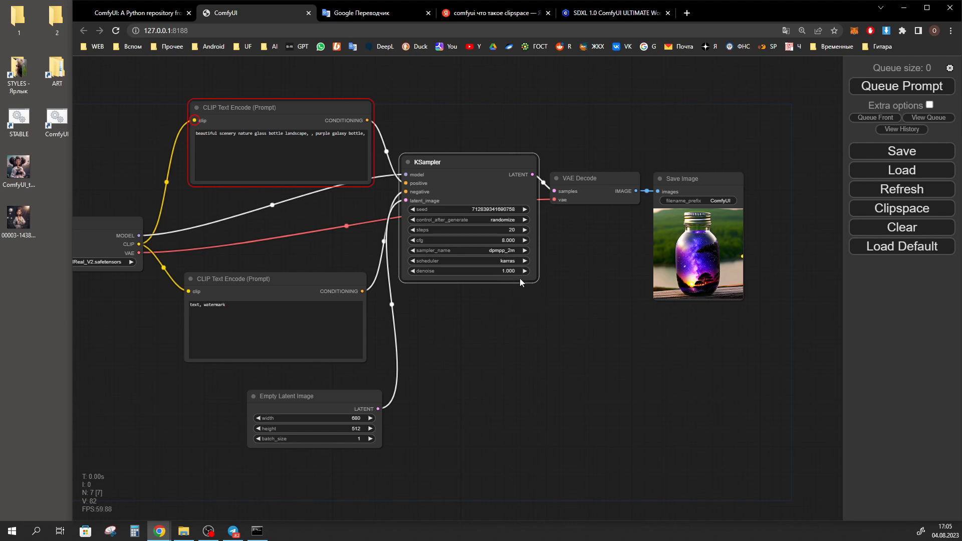
Try adjusting the KSampler's denoise, leave it at 1.000, and move the VAE Decode node slightly up
{"action": "left_click_drag", "start_coordinate": [502, 274], "coordinate": [487, 272]}
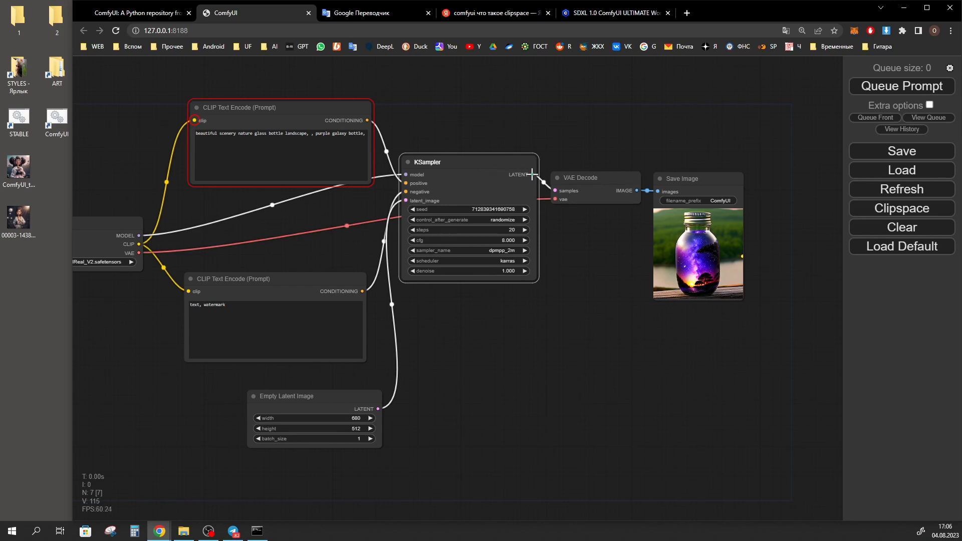
{"action": "mouse_move", "coordinate": [531, 175]}
{"action": "left_mouse_down"}
{"action": "mouse_move", "coordinate": [624, 206]}
{"action": "mouse_move", "coordinate": [660, 186]}
{"action": "mouse_move", "coordinate": [650, 133]}
{"action": "mouse_move", "coordinate": [532, 172]}
{"action": "left_mouse_up"}
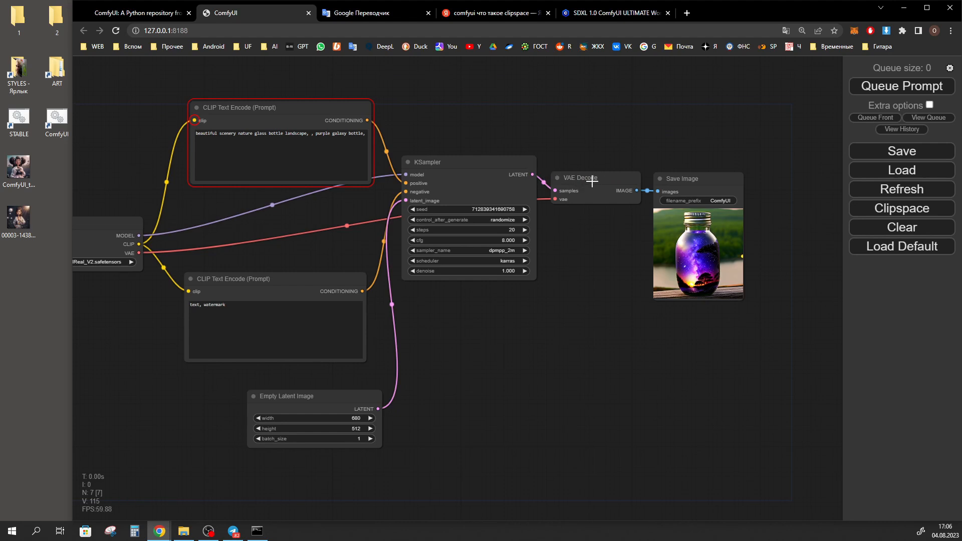
{"action": "left_click_drag", "start_coordinate": [587, 178], "coordinate": [585, 166]}
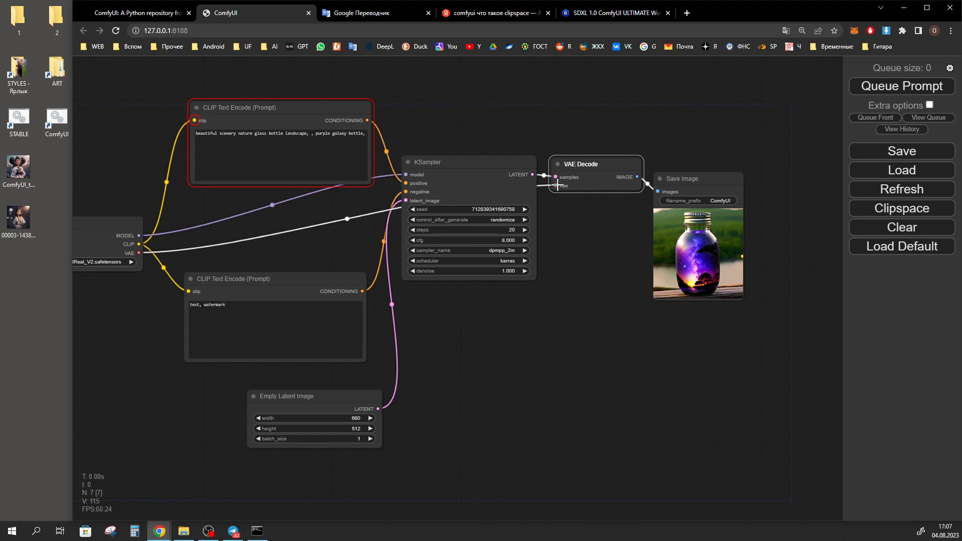
Nudge the VAE Decode node and move the Save Image node level with it, leaving a small gap between them
{"action": "left_click_drag", "start_coordinate": [593, 160], "coordinate": [593, 163]}
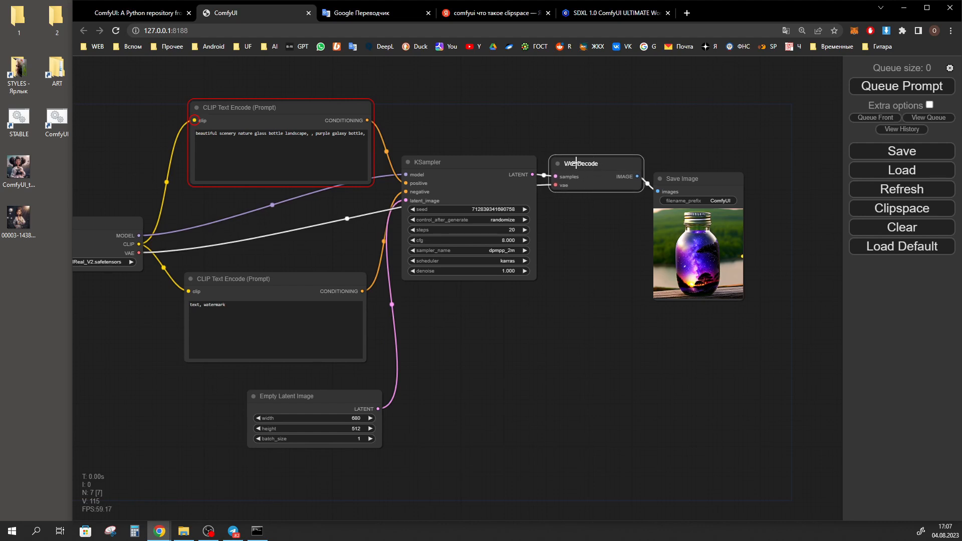
{"action": "left_click_drag", "start_coordinate": [639, 175], "coordinate": [666, 174]}
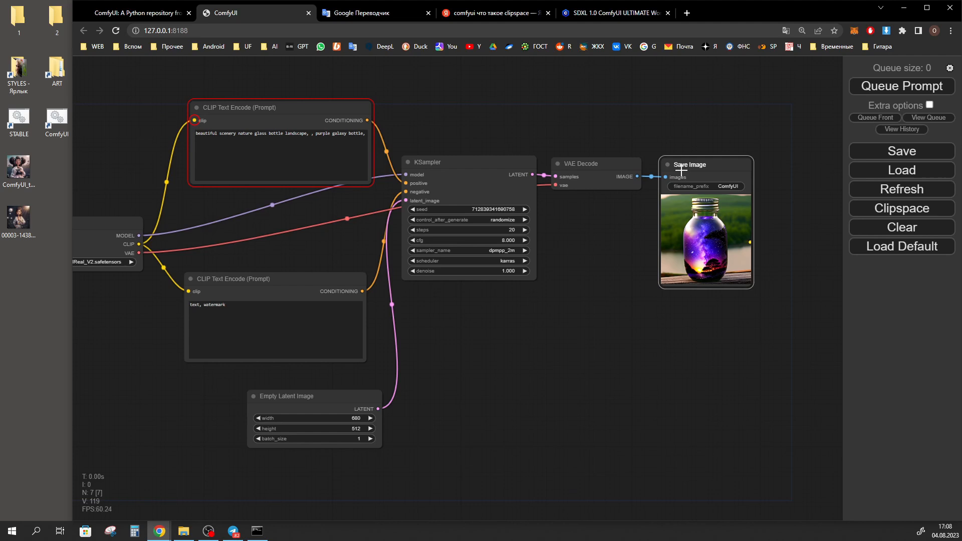
{"action": "left_click_drag", "start_coordinate": [703, 169], "coordinate": [710, 167]}
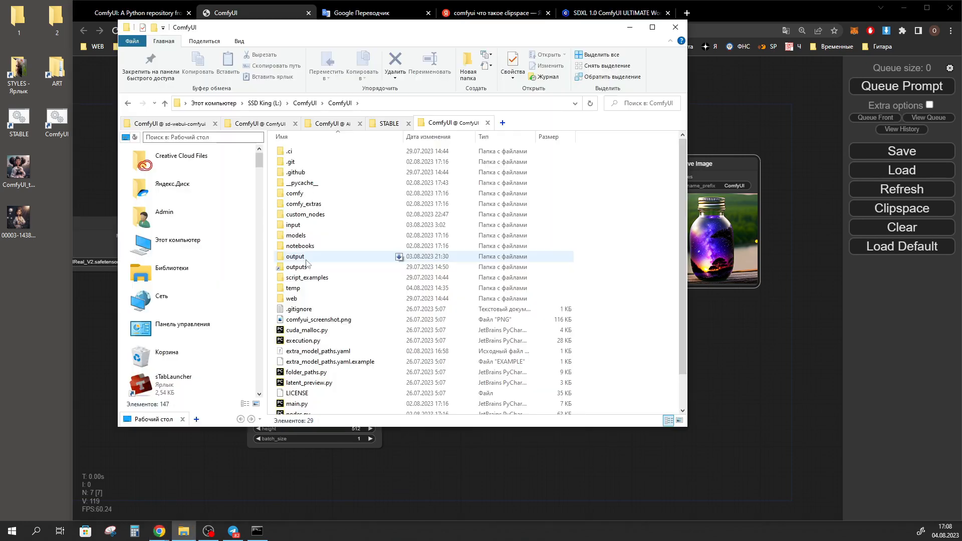
Browse the generated pictures in ComfyUI's output folder and close the file window
{"action": "left_click", "coordinate": [302, 259]}
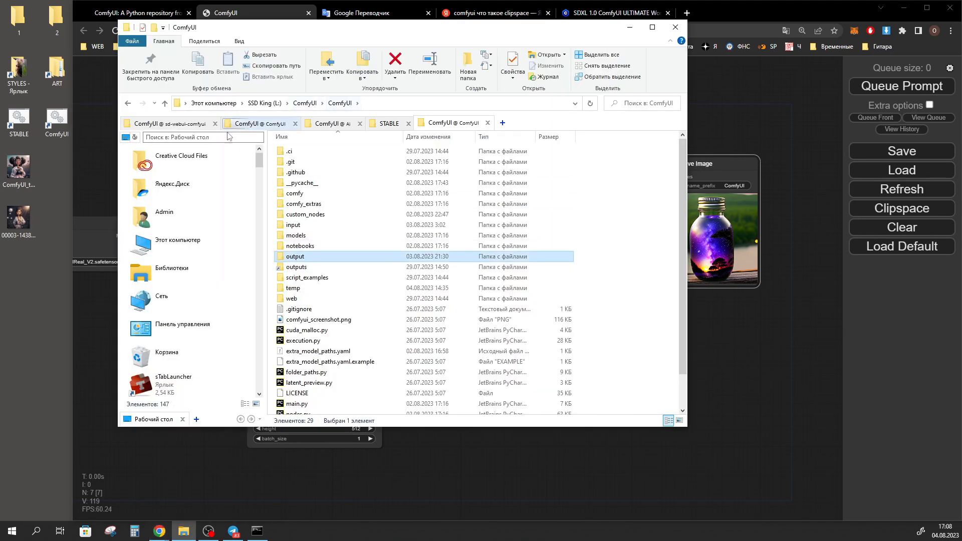
{"action": "double_click", "coordinate": [296, 256]}
{"action": "scroll", "coordinate": [416, 351], "scroll_direction": "down", "scroll_amount": 10}
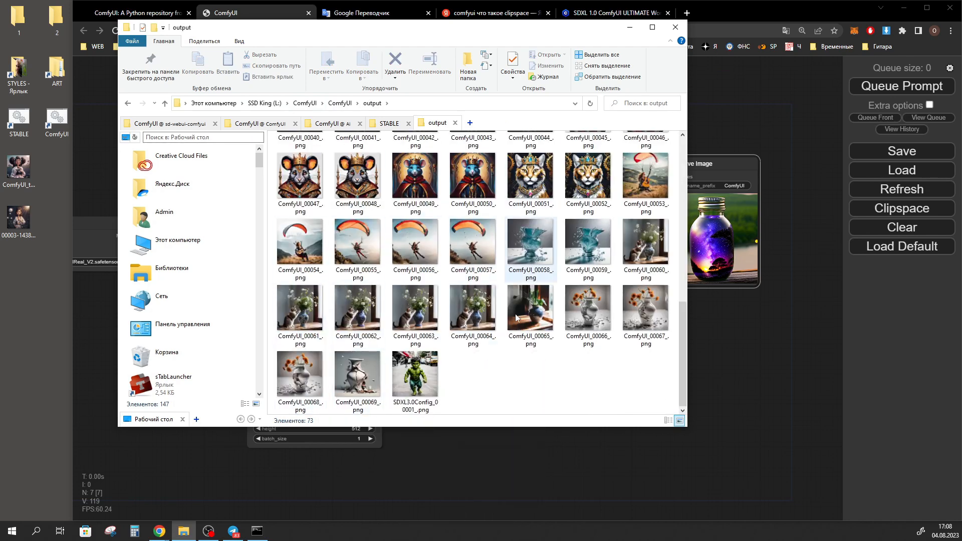
{"action": "left_click", "coordinate": [675, 27]}
Branch the VAE Decode node's IMAGE output to a new PreviewImage node below the Save Image node
{"action": "left_click_drag", "start_coordinate": [638, 177], "coordinate": [659, 323]}
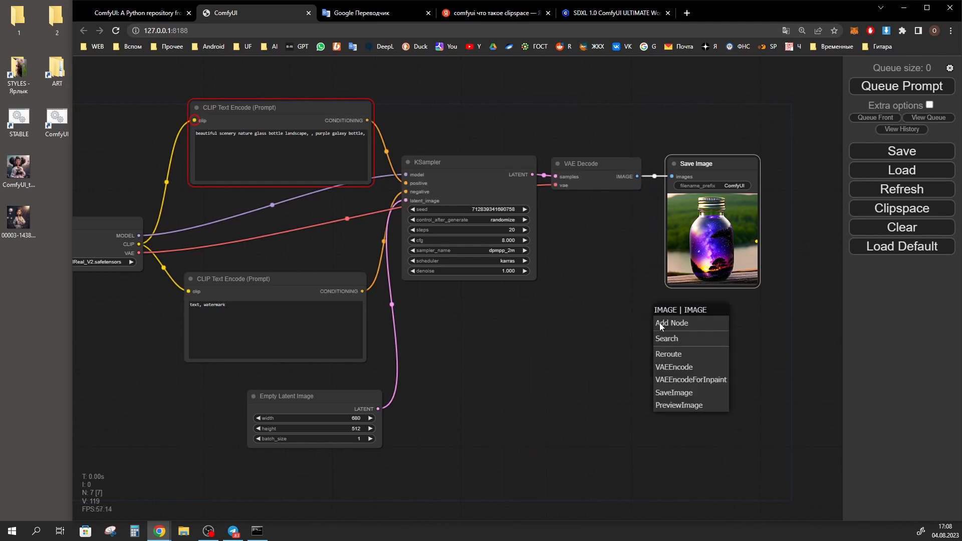
{"action": "left_click", "coordinate": [694, 406]}
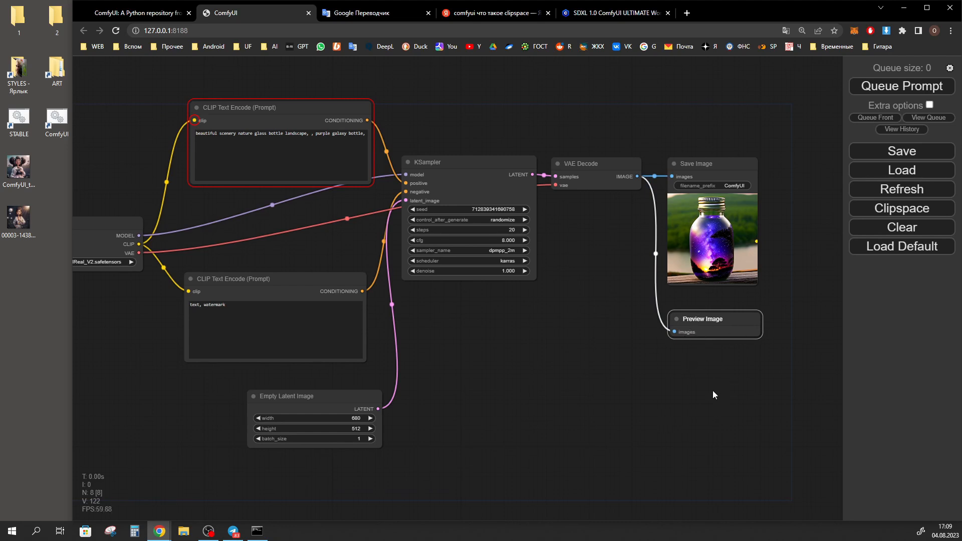
Start saving the picture from the Save Image node and the workflow as workflow.json, cancelling both
{"action": "right_click", "coordinate": [712, 236]}
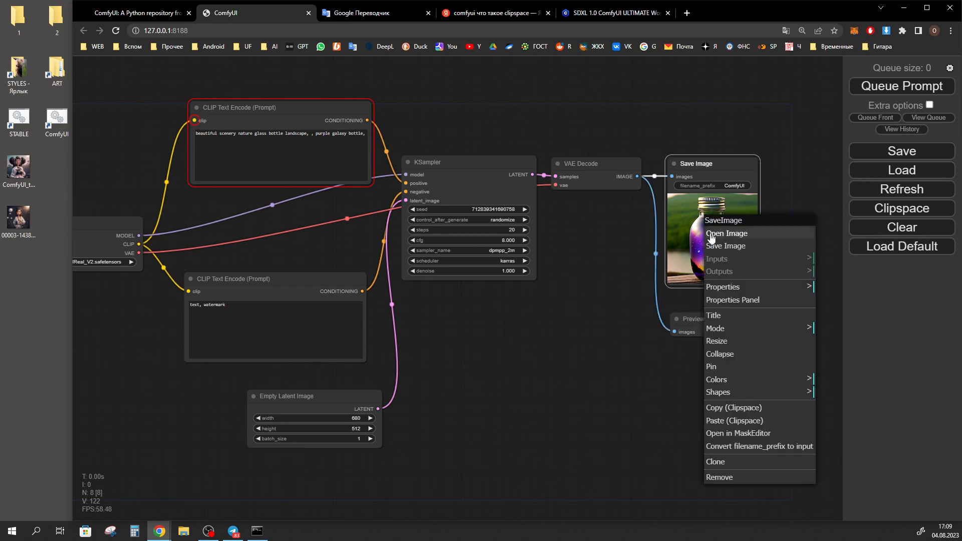
{"action": "left_click", "coordinate": [730, 247]}
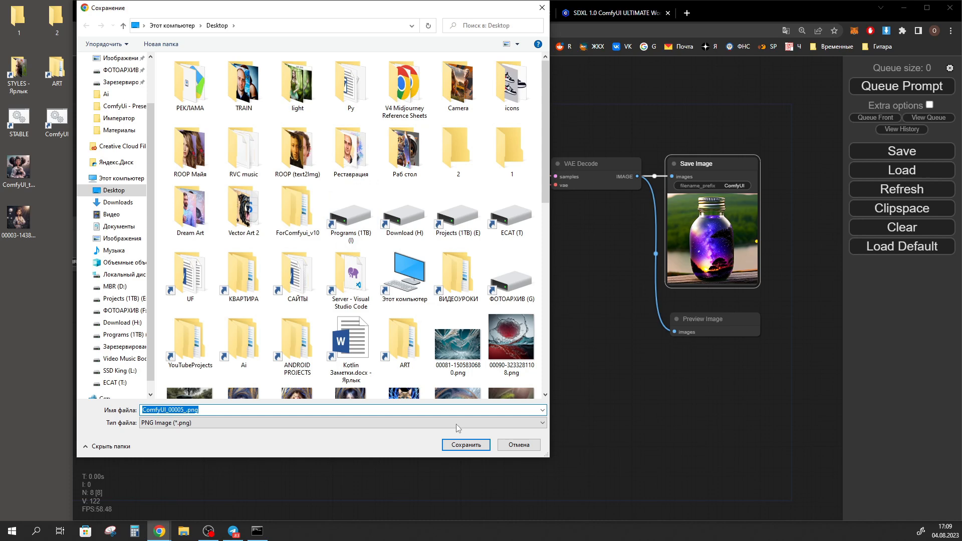
{"action": "left_click", "coordinate": [518, 445]}
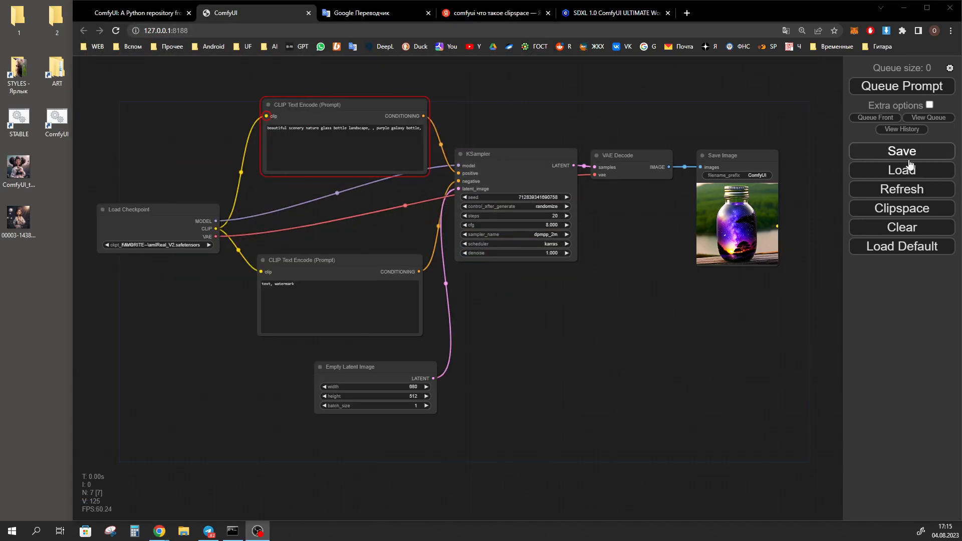
{"action": "left_click", "coordinate": [902, 151]}
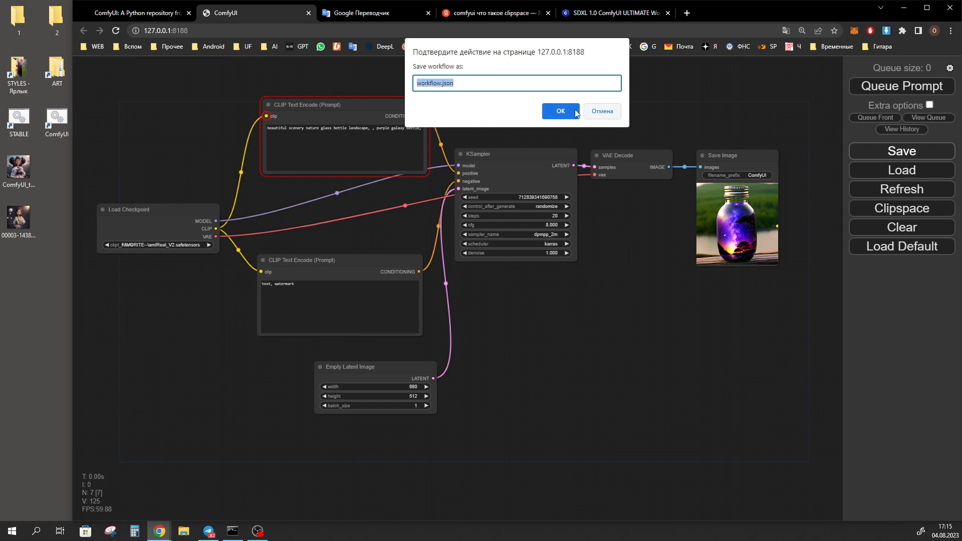
{"action": "left_click", "coordinate": [602, 111]}
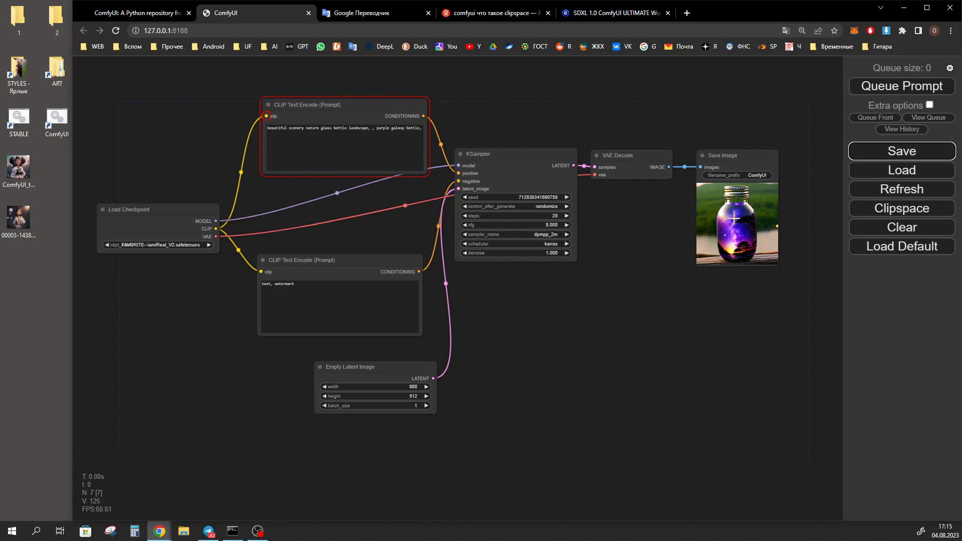
Save the Save Image node's bottle picture to the Desktop as ComfyUI_00005_.png
{"action": "right_click", "coordinate": [728, 198]}
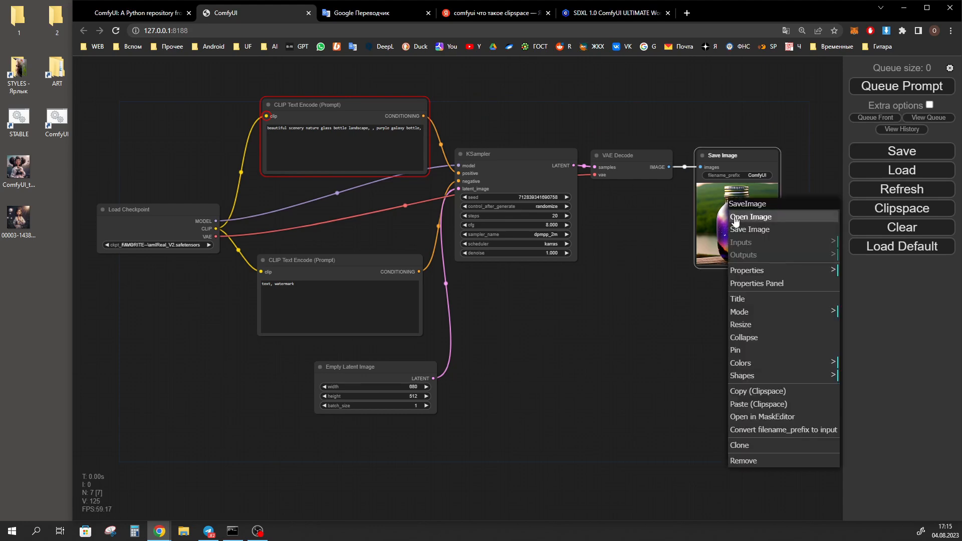
{"action": "left_click", "coordinate": [754, 232]}
{"action": "left_click_drag", "start_coordinate": [201, 410], "coordinate": [185, 410]}
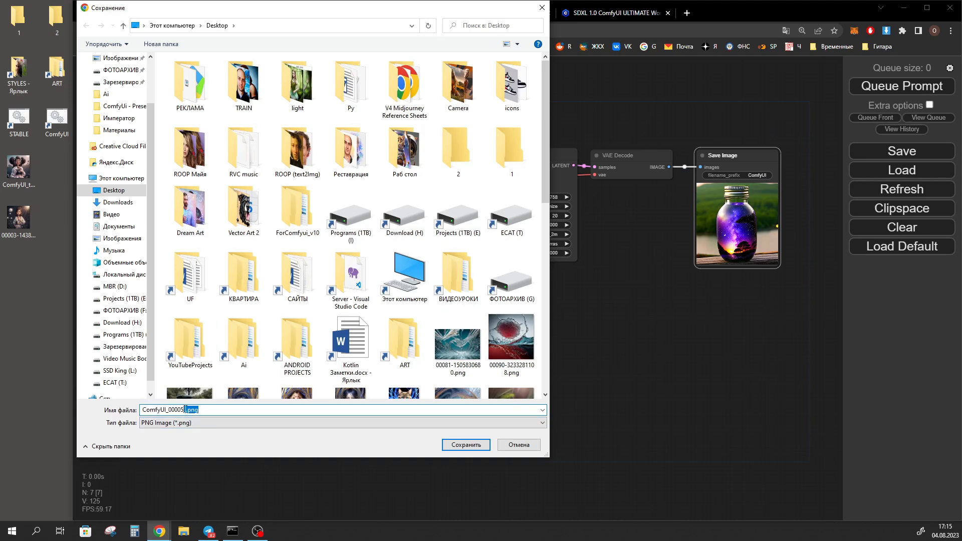
{"action": "left_click", "coordinate": [466, 446]}
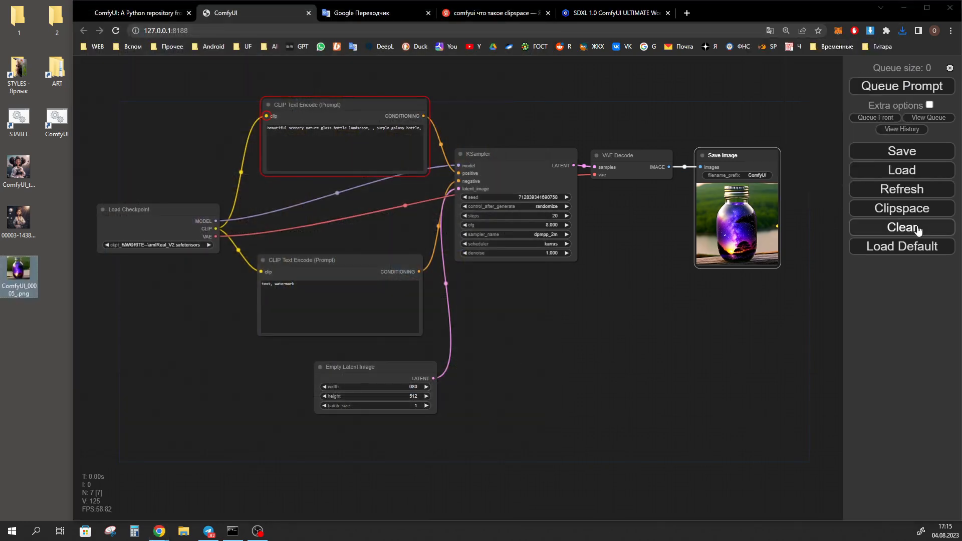
Clear the entire workflow and restore it on the canvas from the saved ComfyUI_00005_.png image on the desktop
{"action": "left_click", "coordinate": [908, 228]}
{"action": "left_click", "coordinate": [561, 87]}
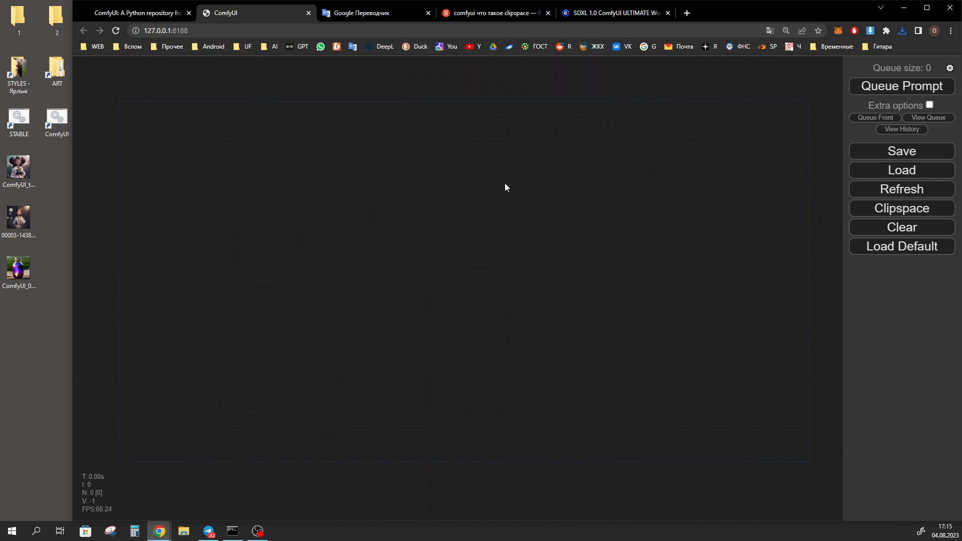
{"action": "left_click", "coordinate": [22, 274]}
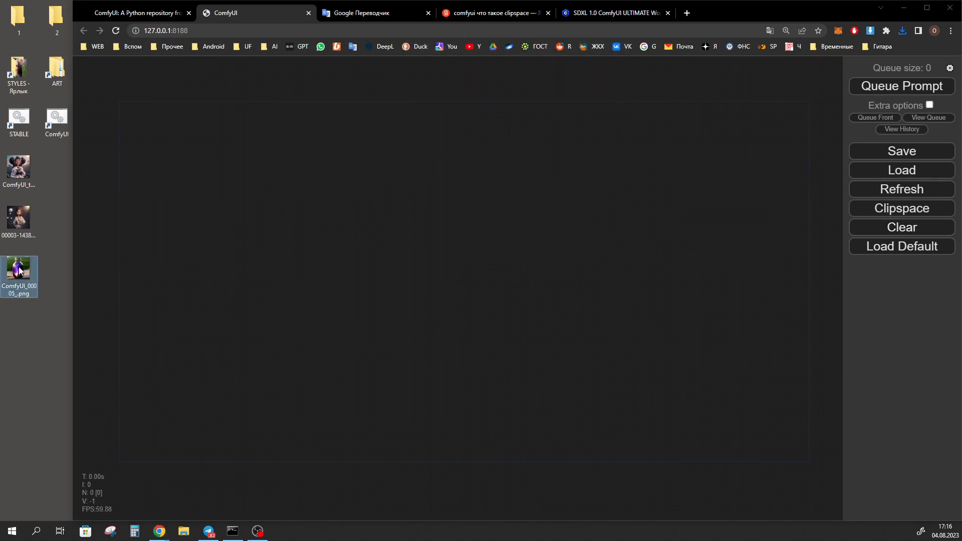
{"action": "left_click_drag", "start_coordinate": [20, 271], "coordinate": [464, 231]}
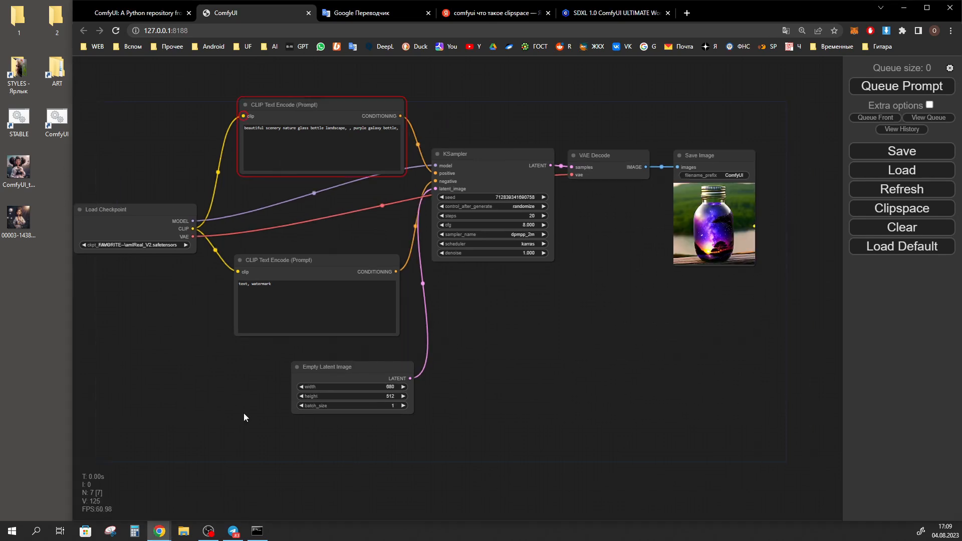
{"action": "left_click_drag", "start_coordinate": [561, 403], "coordinate": [584, 404]}
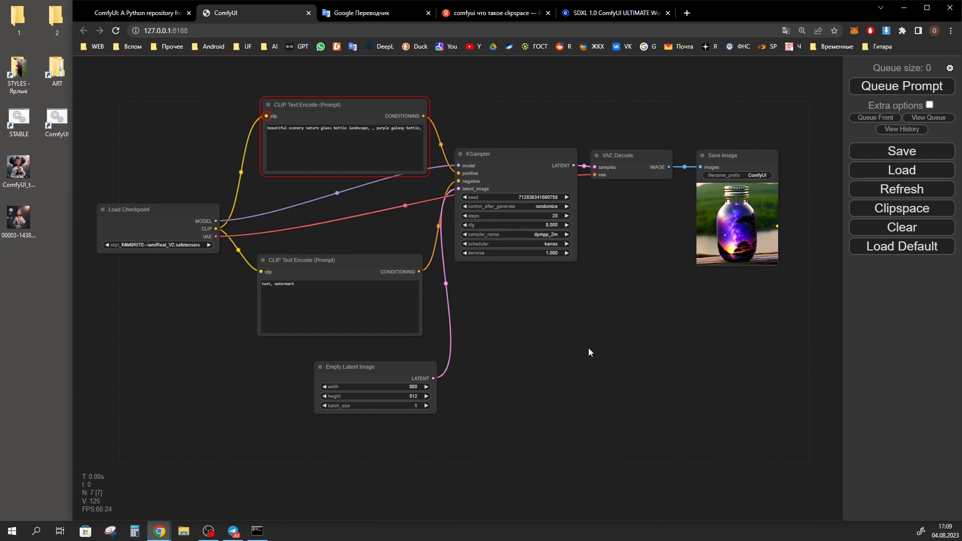